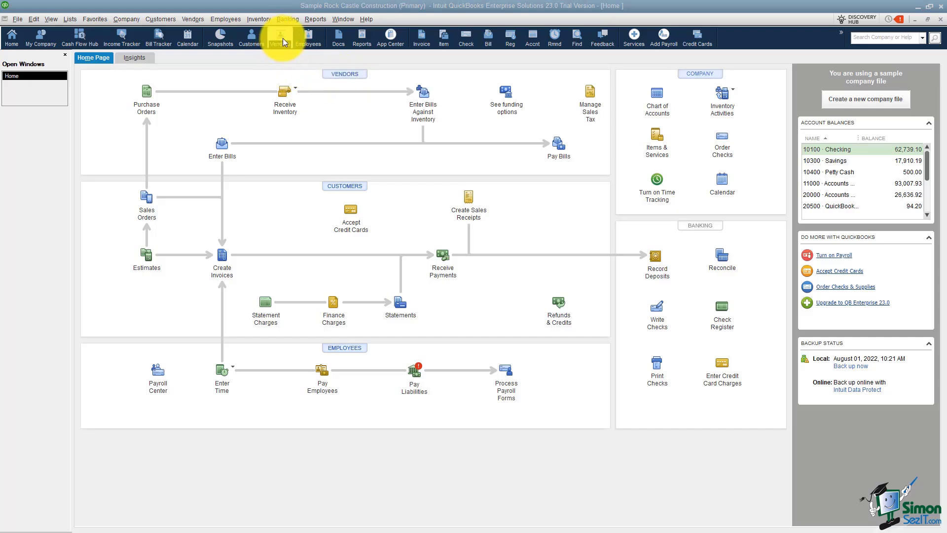
- Open the Vendor Center and set the vendor list to show all vendors
click(188, 20)
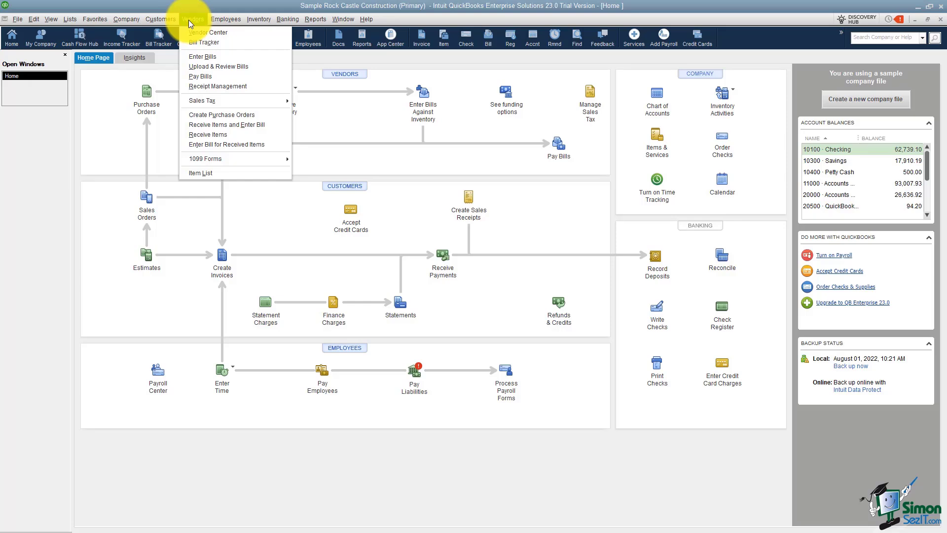
click(192, 32)
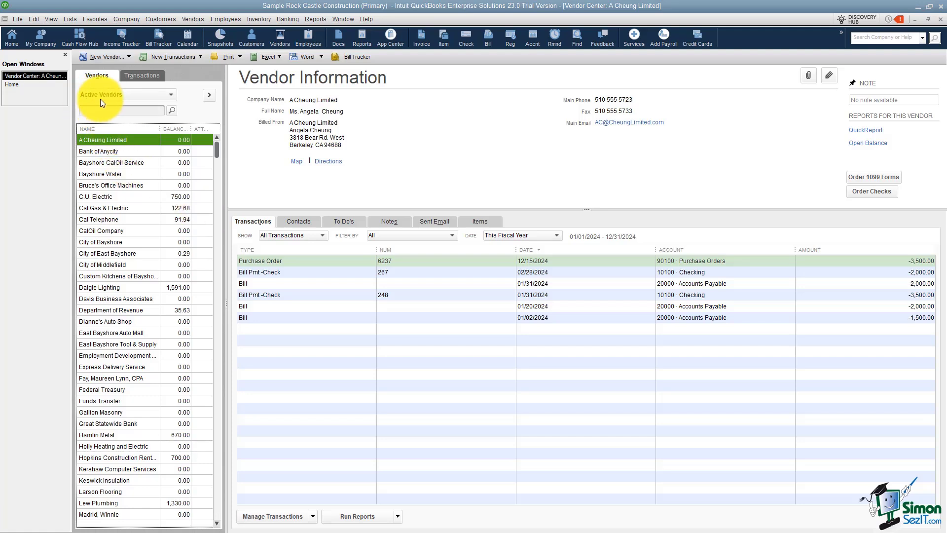
click(169, 95)
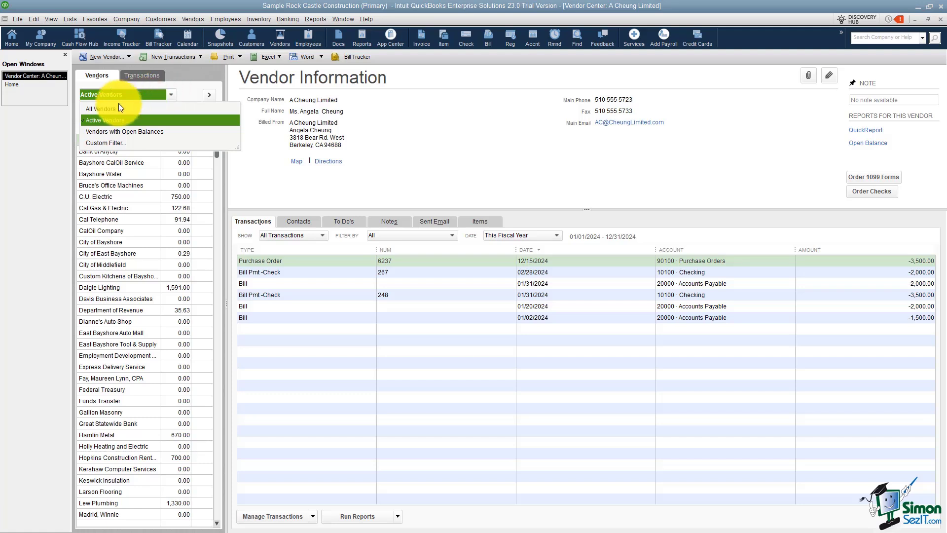
click(100, 111)
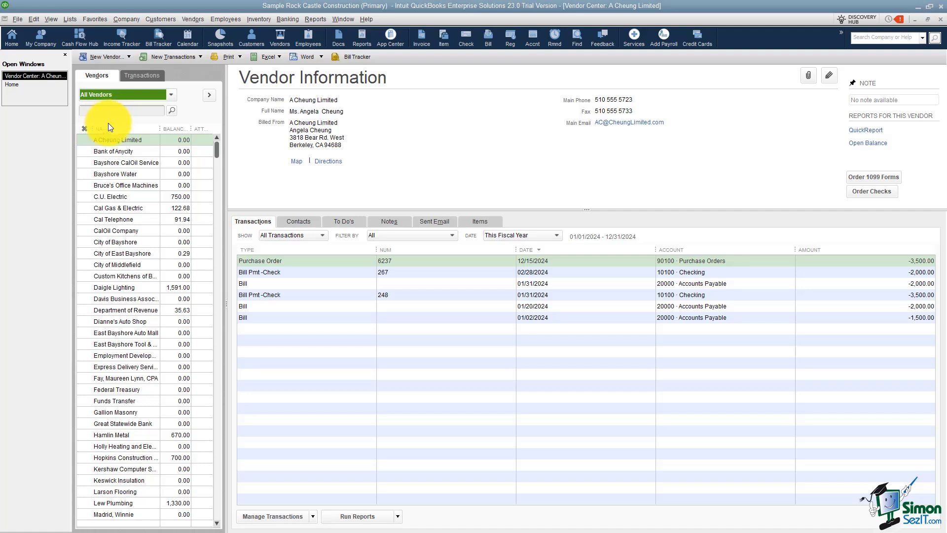
- Filter the vendor list to active vendors only and select CalOil Company
click(84, 232)
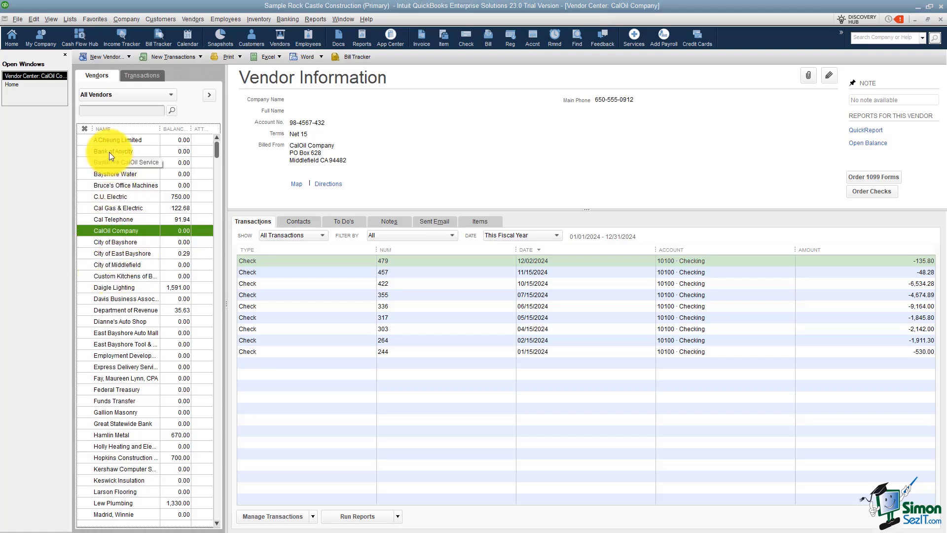
click(173, 94)
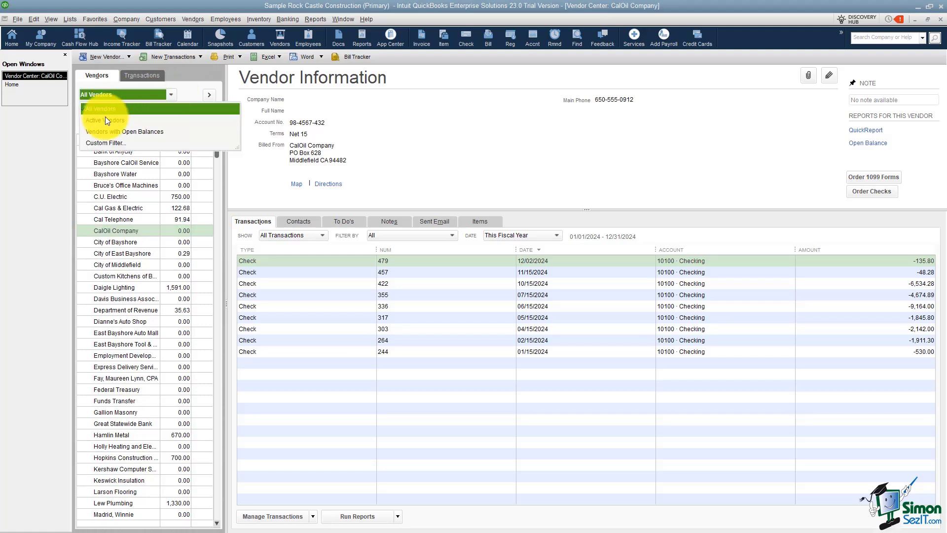
click(105, 120)
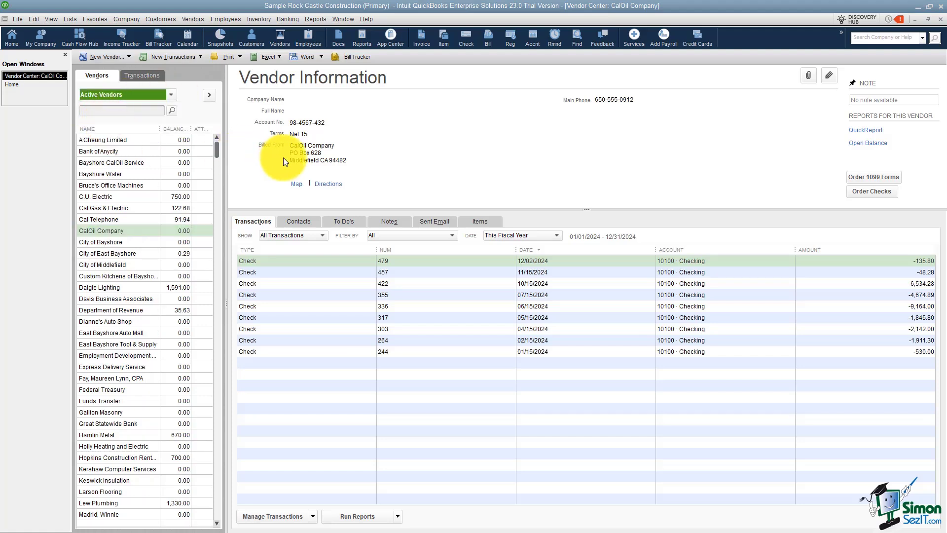
click(146, 231)
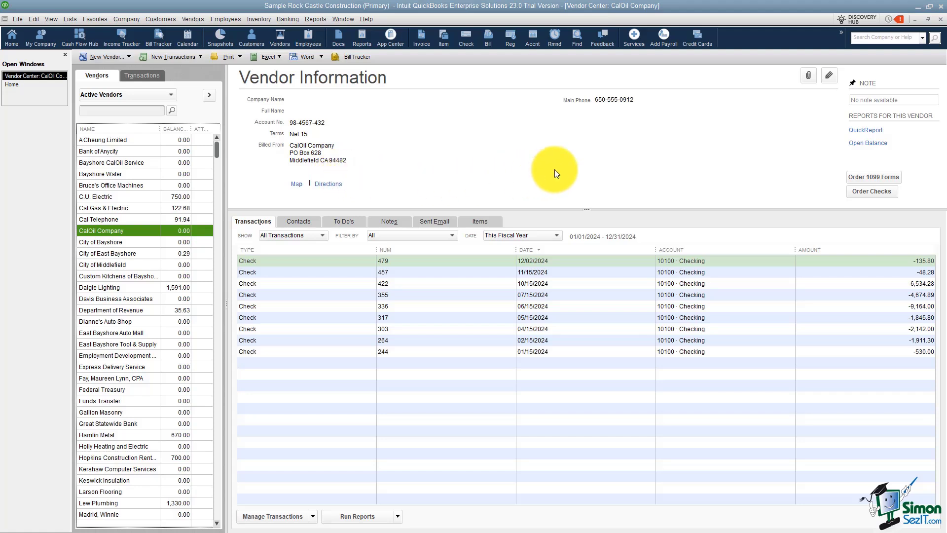
- Look at CalOil Company's attachments and its vendor edit form, closing both without making changes
click(810, 76)
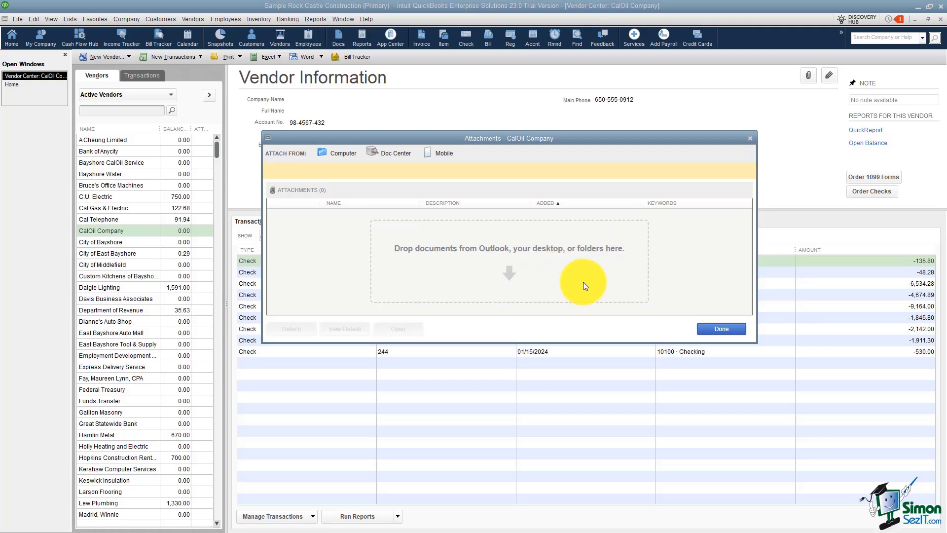
click(722, 329)
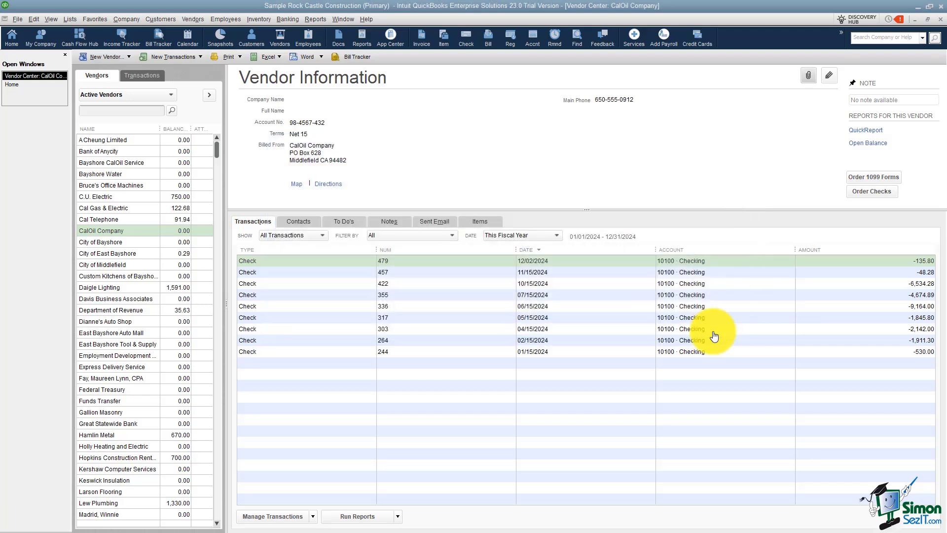
click(829, 76)
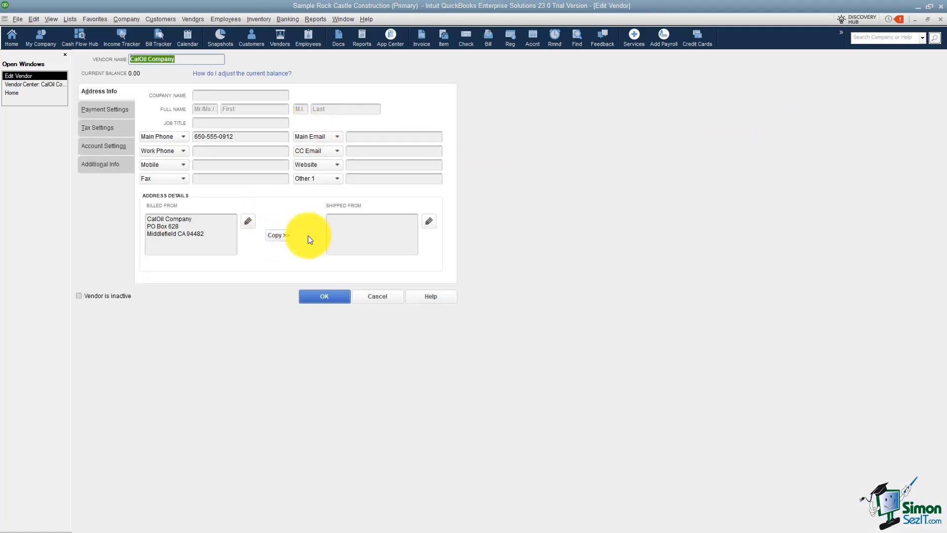
click(384, 298)
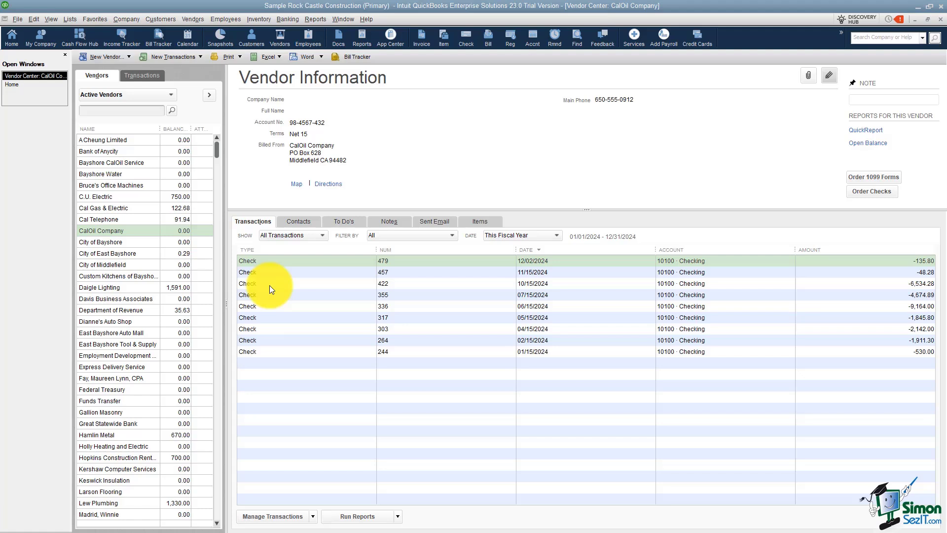
- Open CalOil Company's check dated 12/02/2024 from its transactions to view its details, and close it
double_click(264, 261)
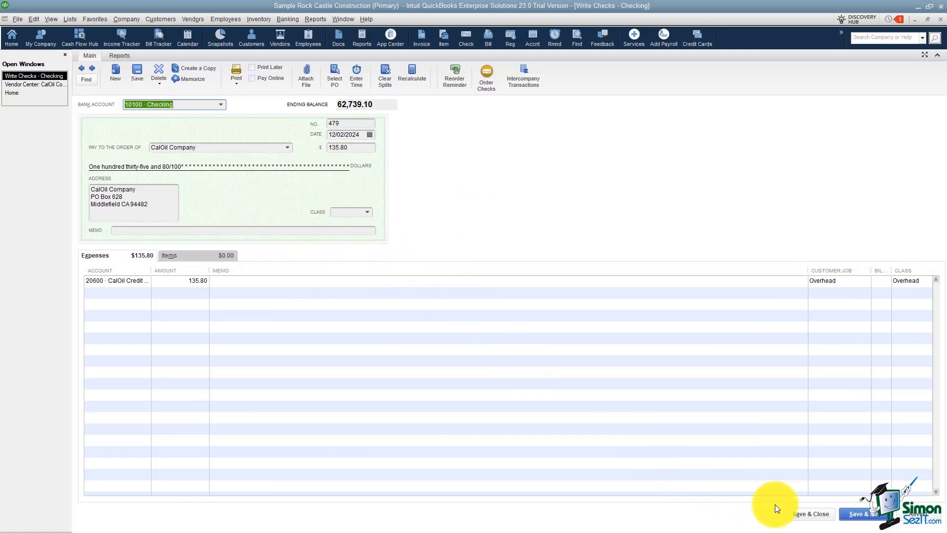
click(795, 513)
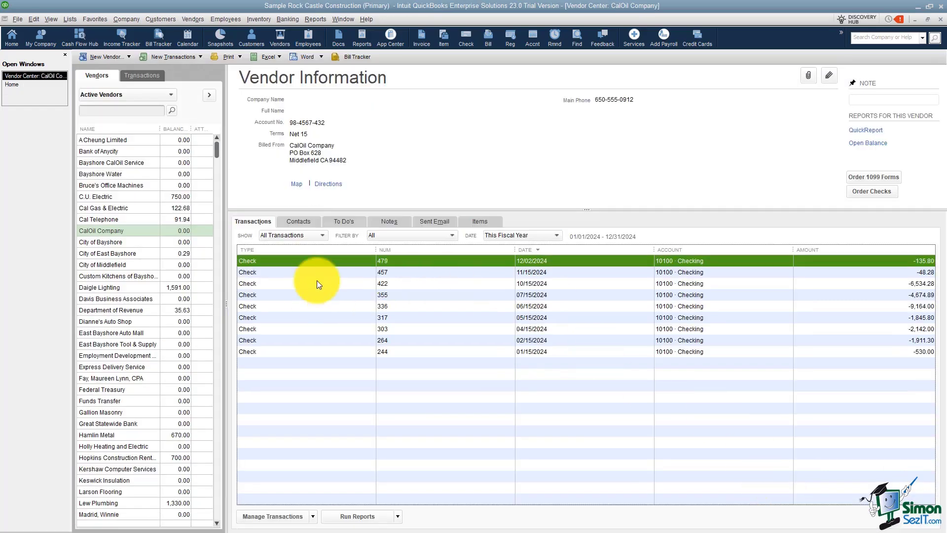
- Review CalOil Company's contacts and to-dos along with the options for managing them
click(300, 222)
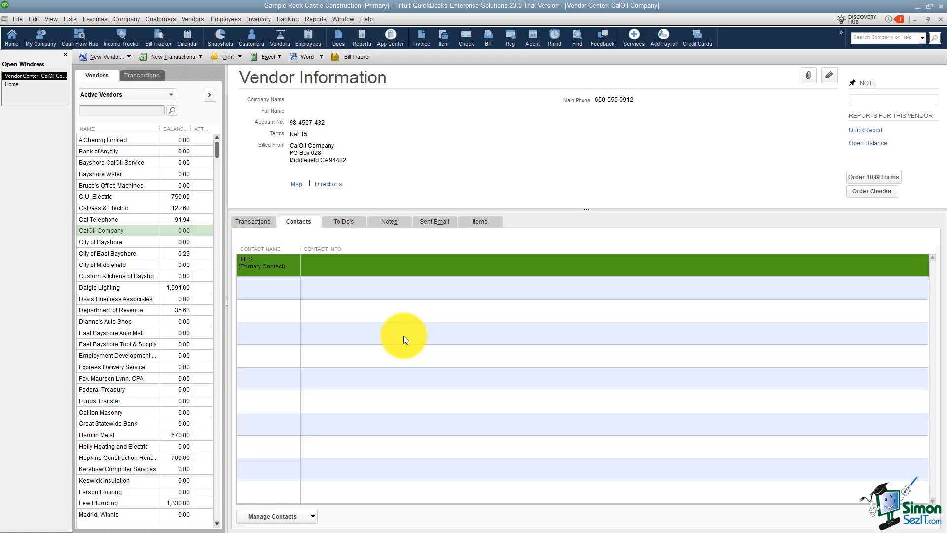
click(314, 516)
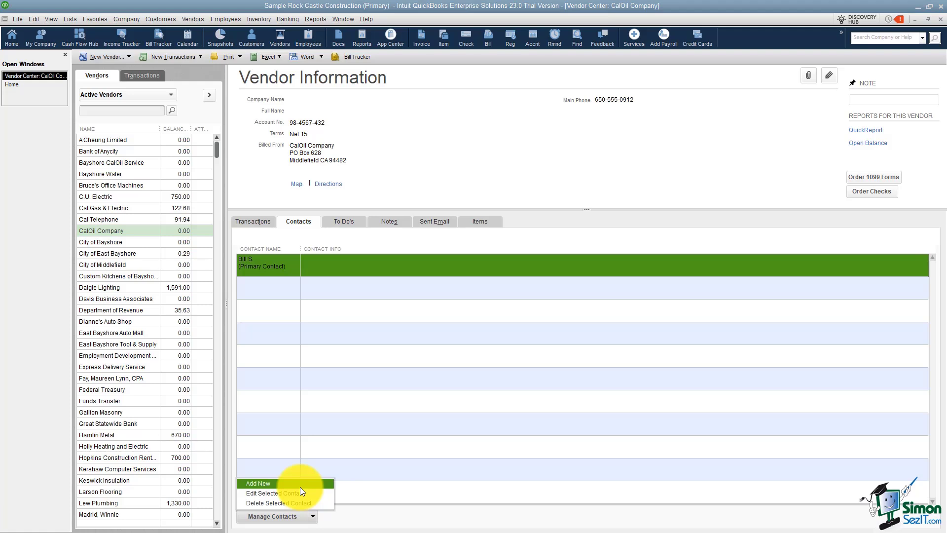
click(331, 362)
click(338, 222)
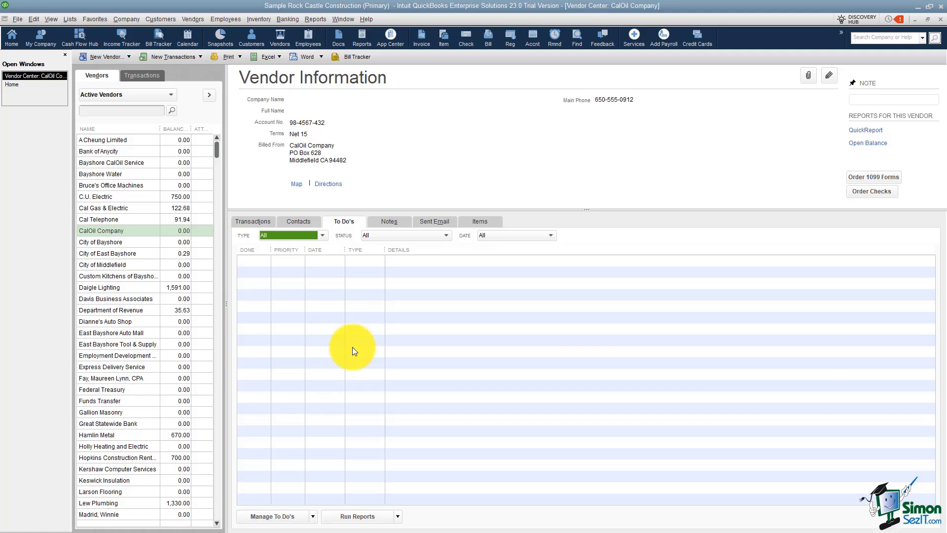
click(313, 517)
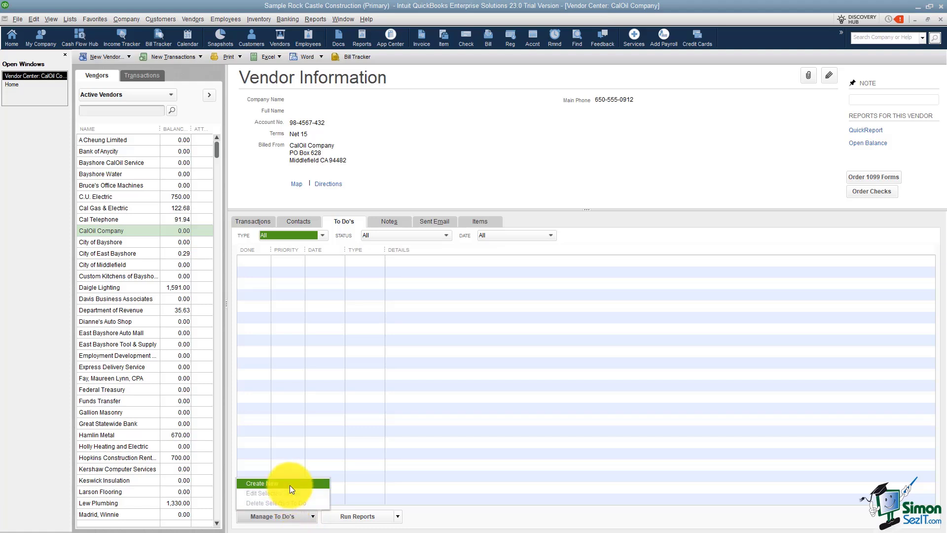
click(396, 380)
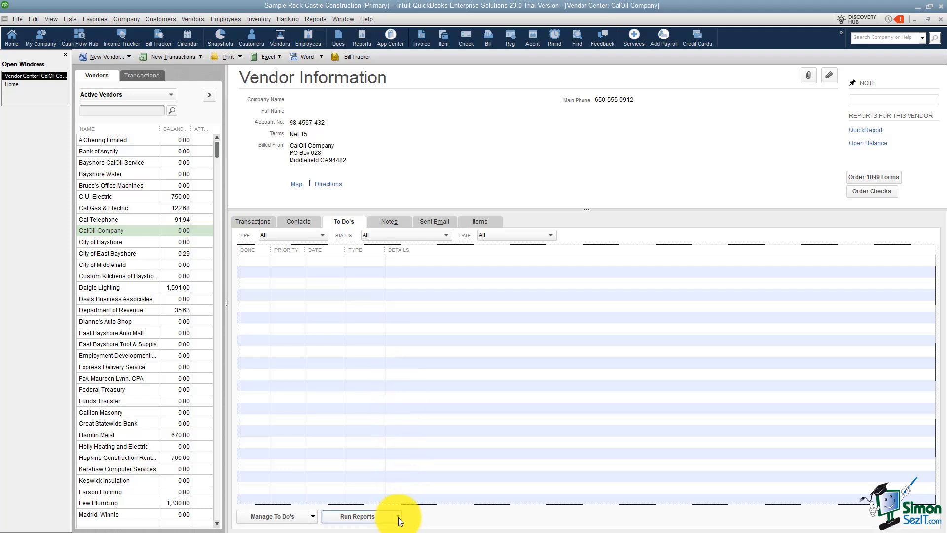
- Review CalOil Company's notes and their management options, as well as its sent email and item records
click(388, 222)
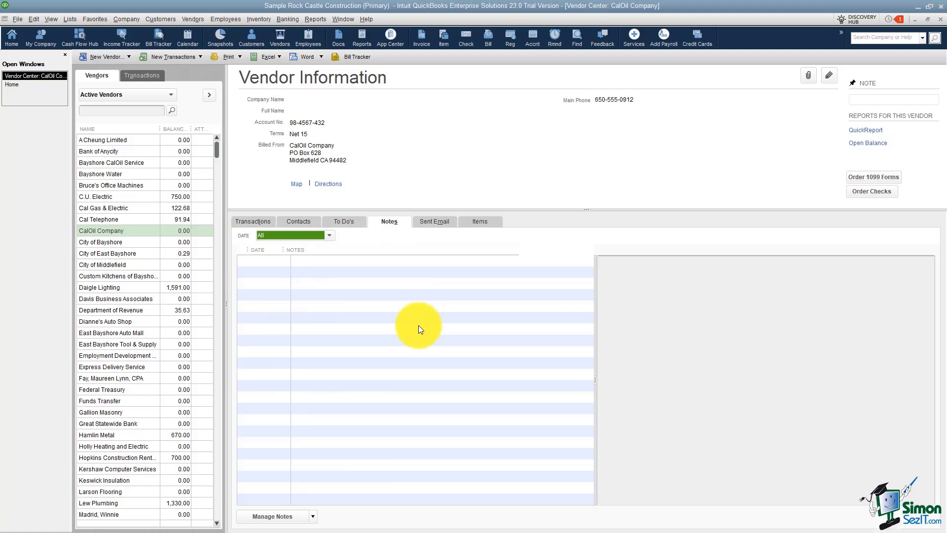
click(313, 517)
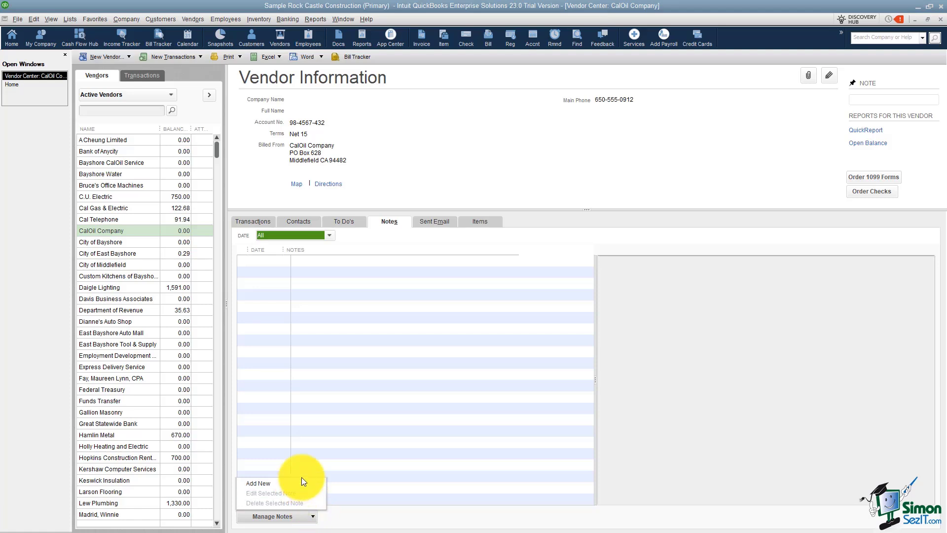
click(400, 297)
click(428, 220)
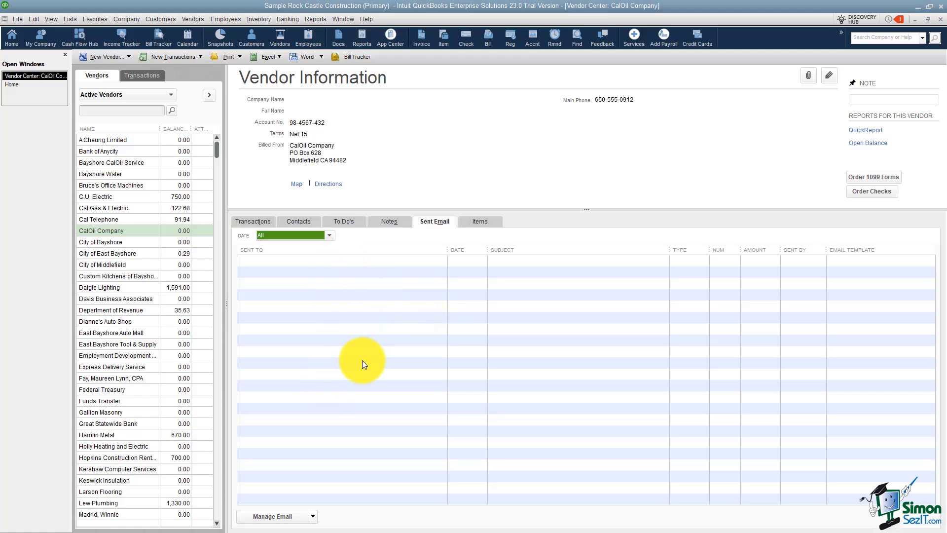
click(480, 221)
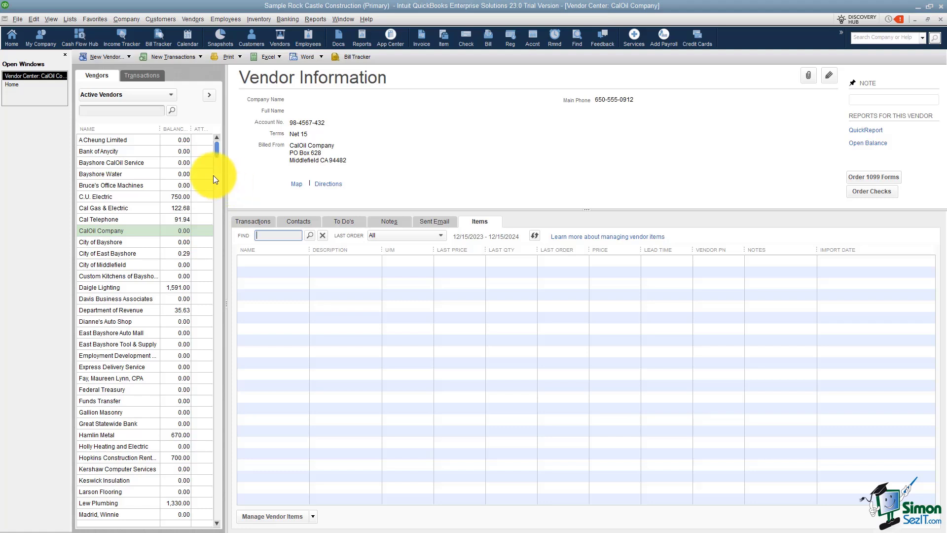
- Start a new vendor record named ABC Plumbing, leaving the opening balance and billing address blank
click(129, 57)
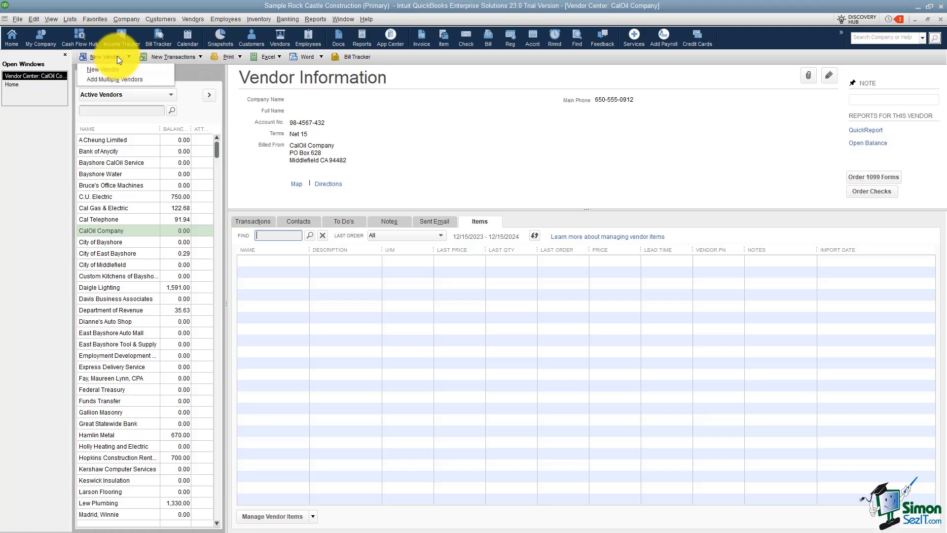
click(151, 69)
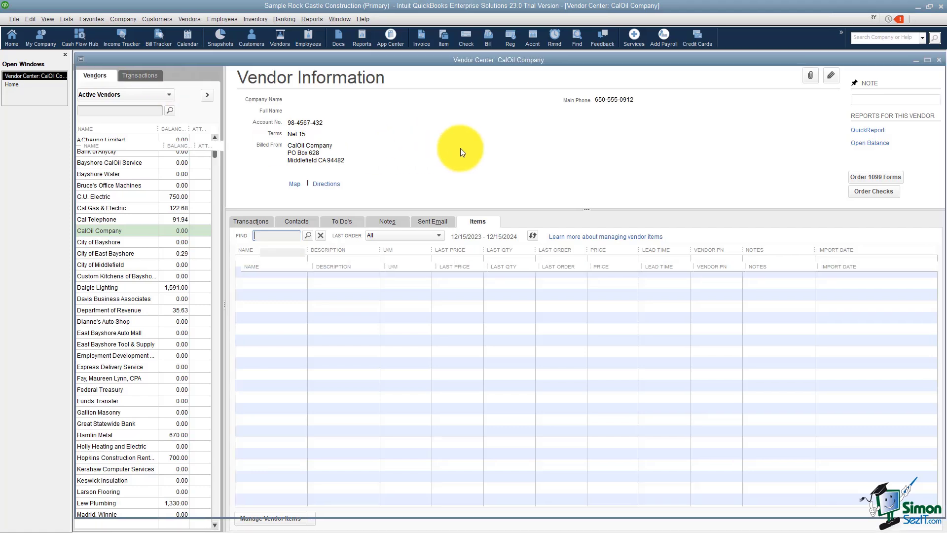
text(ABC)
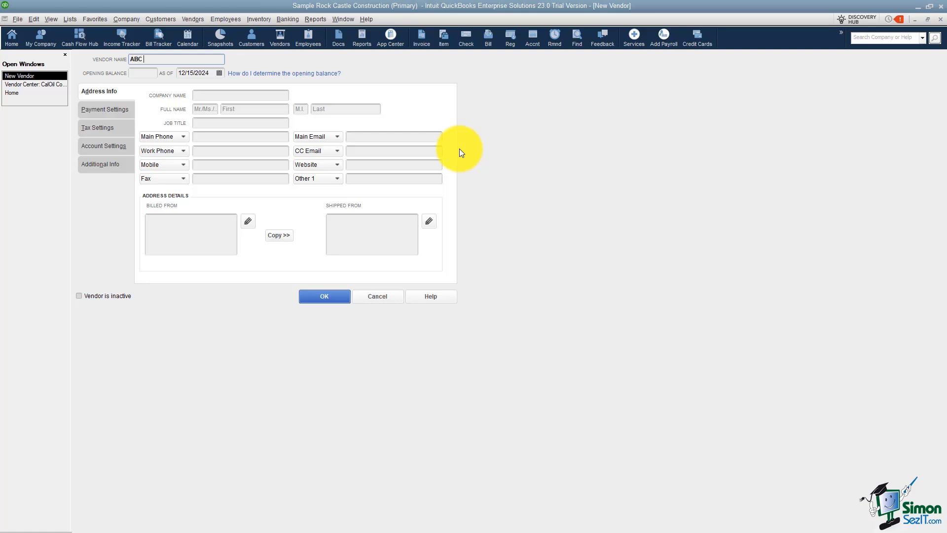
text( Plumbing)
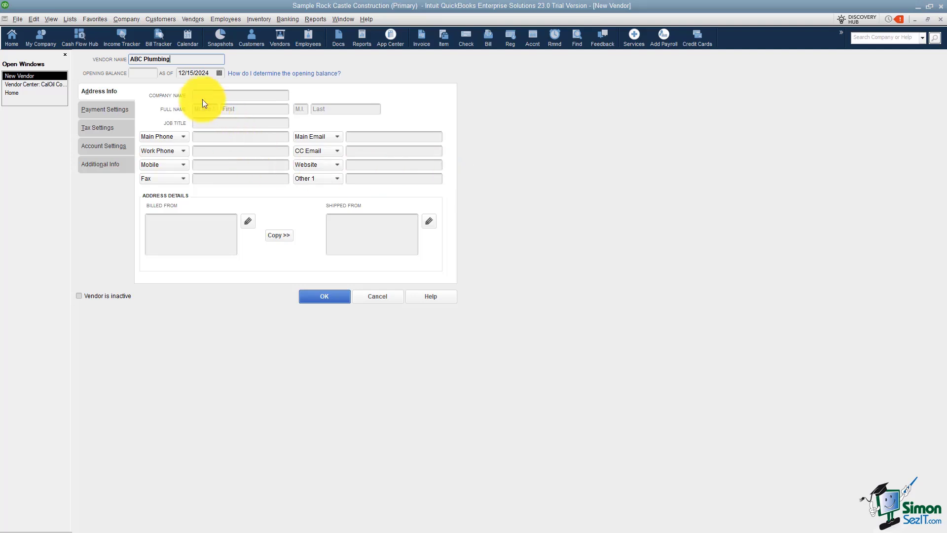
click(153, 75)
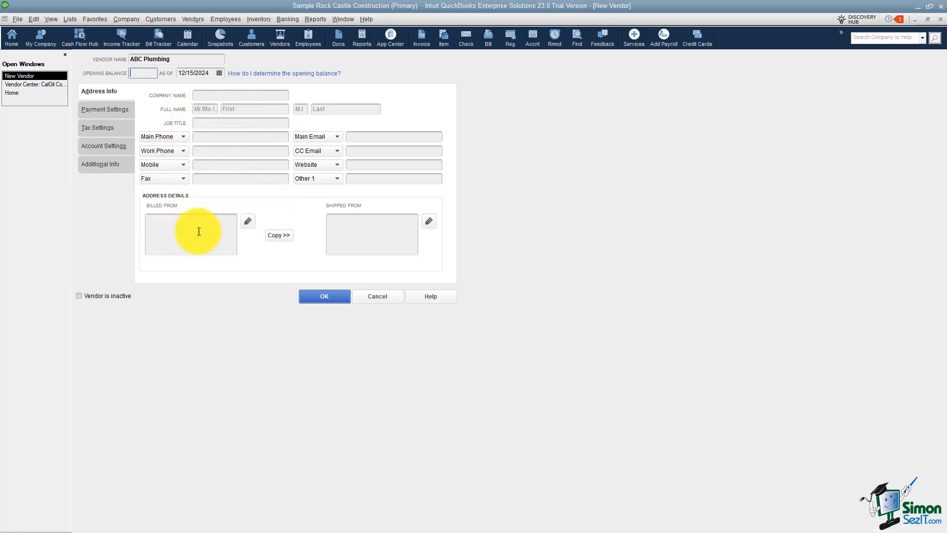
click(183, 227)
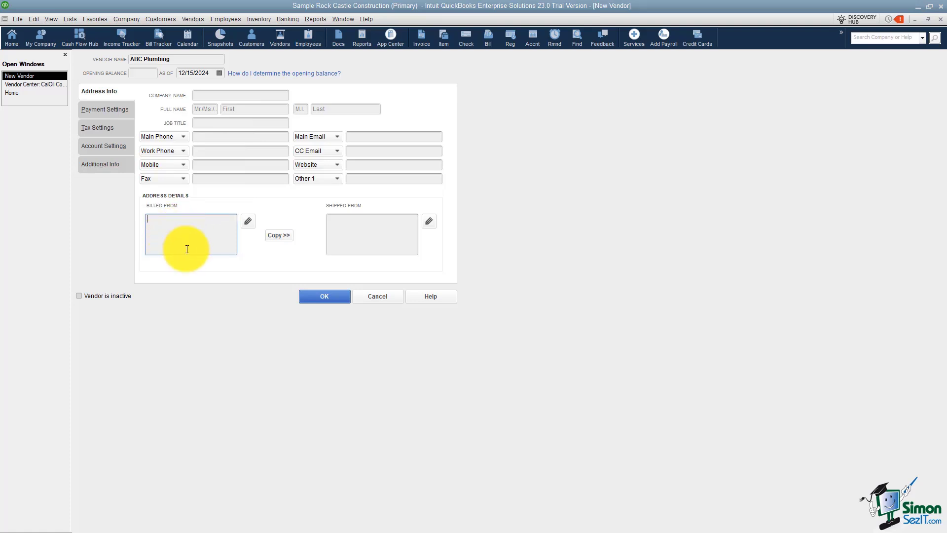
- In the ABC Plumbing payment settings, enter the vendor's account number and set the payment terms to Net 30
click(110, 111)
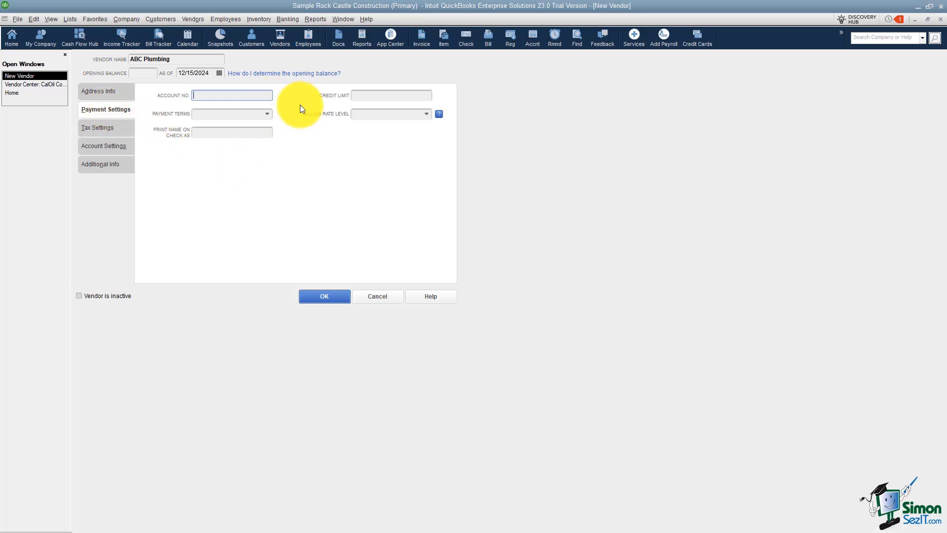
text(12356)
click(267, 114)
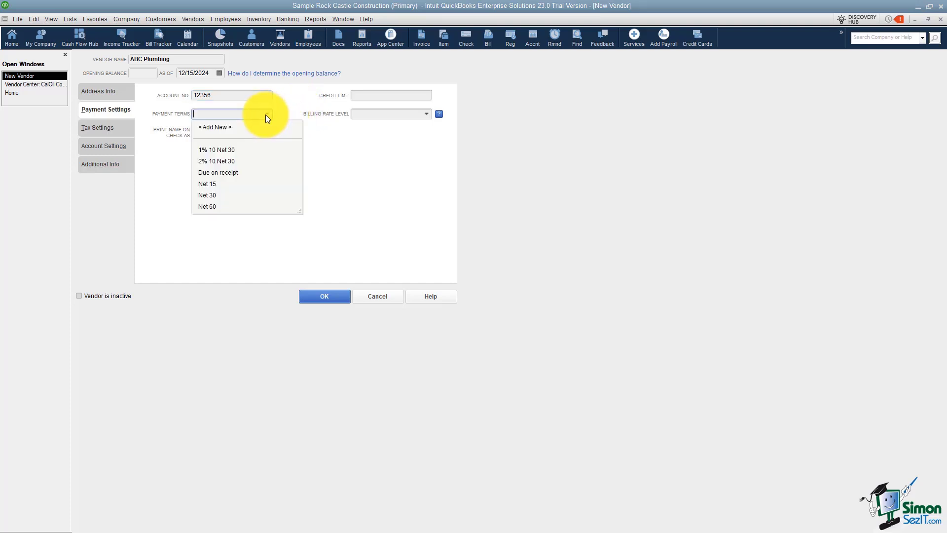
click(216, 196)
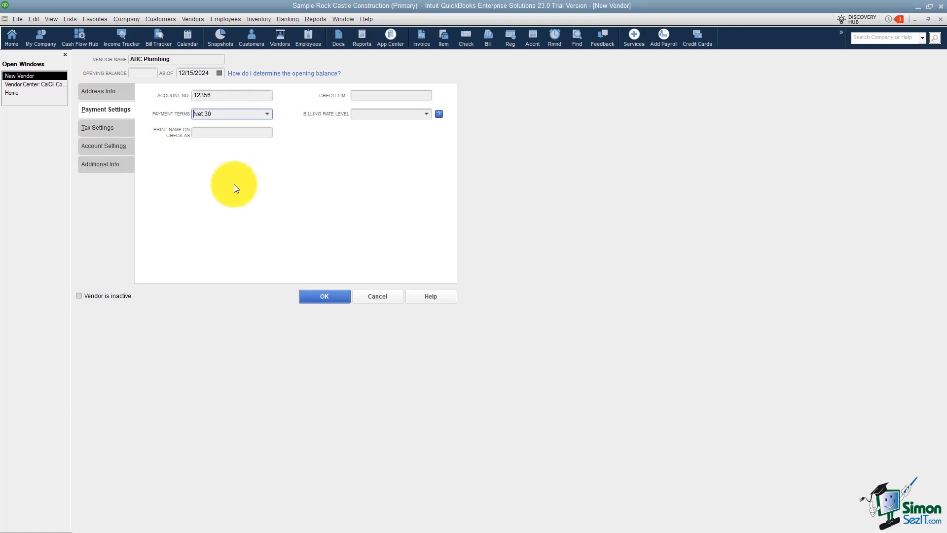
click(222, 132)
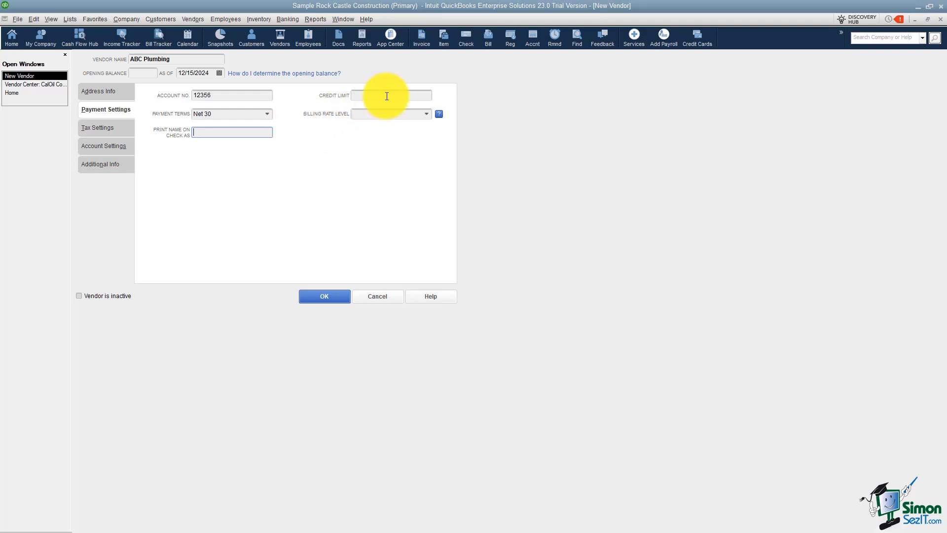
- Examine the setup options for a new billing rate level and cancel, leaving ABC Plumbing's billing rate level blank
click(390, 114)
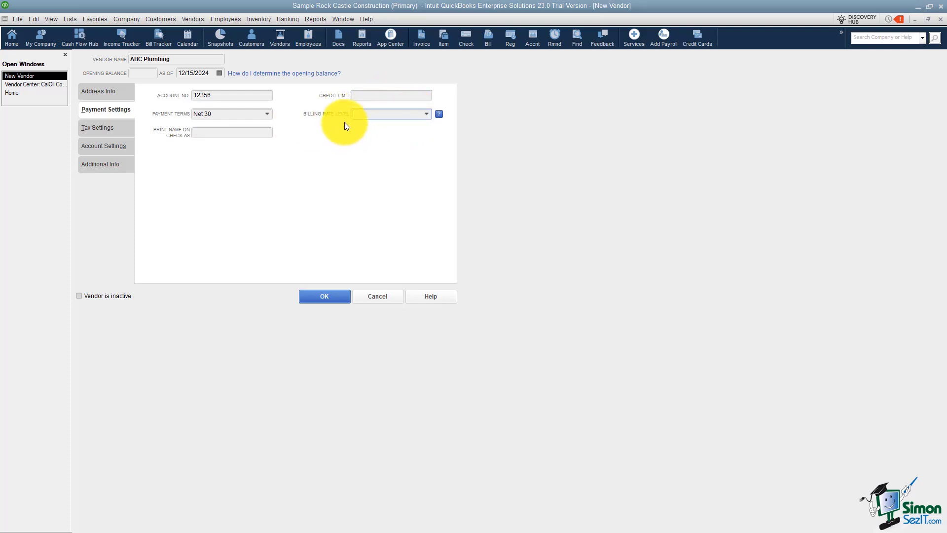
click(426, 114)
click(375, 128)
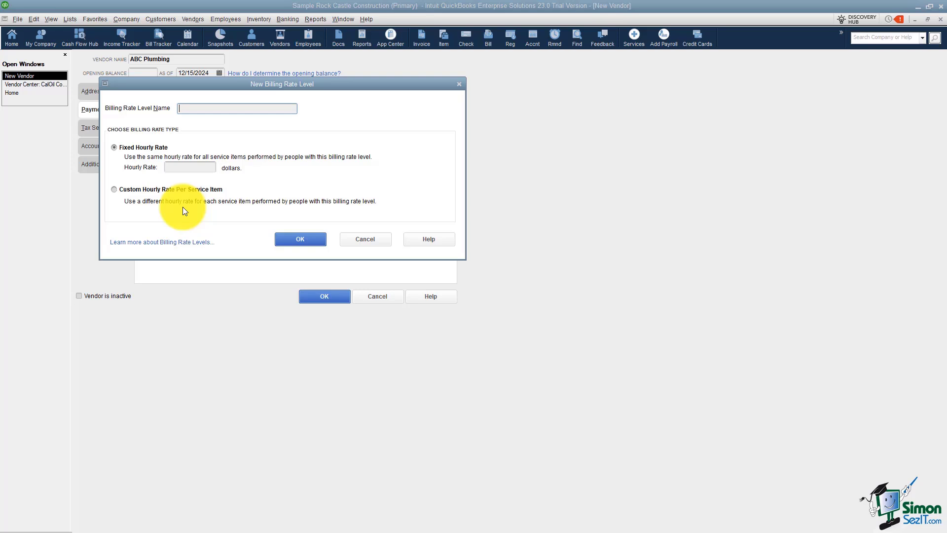
click(355, 237)
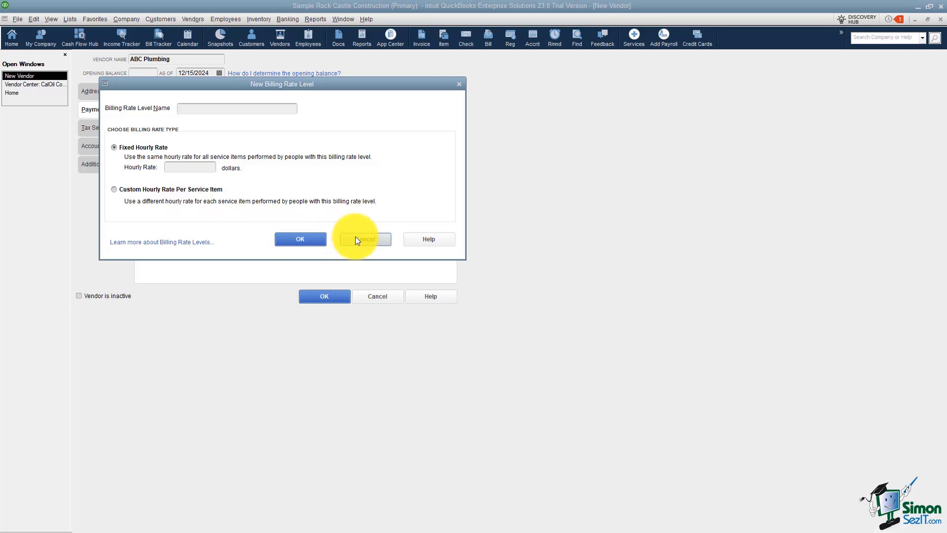
- Review ABC Plumbing's tax settings and the expense accounts available for prefilling its bills, leaving everything blank
click(101, 129)
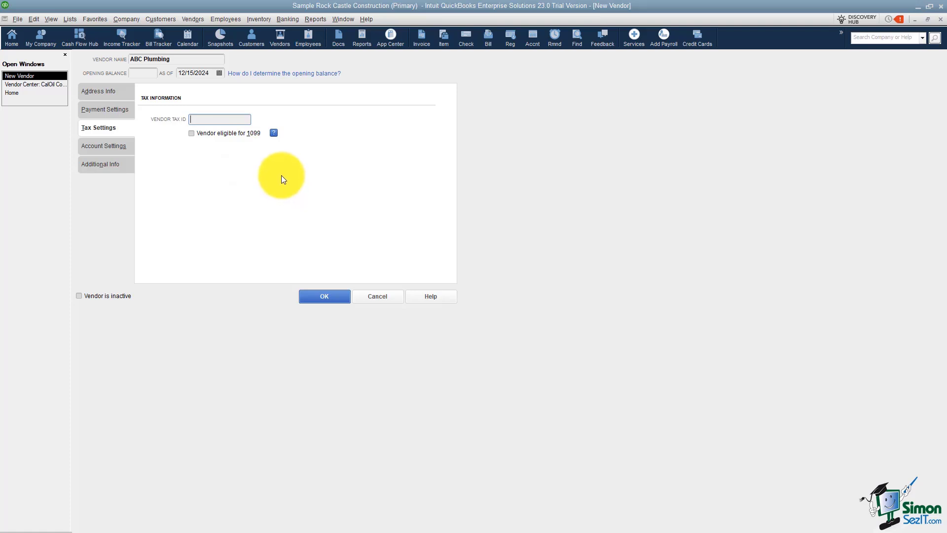
click(114, 147)
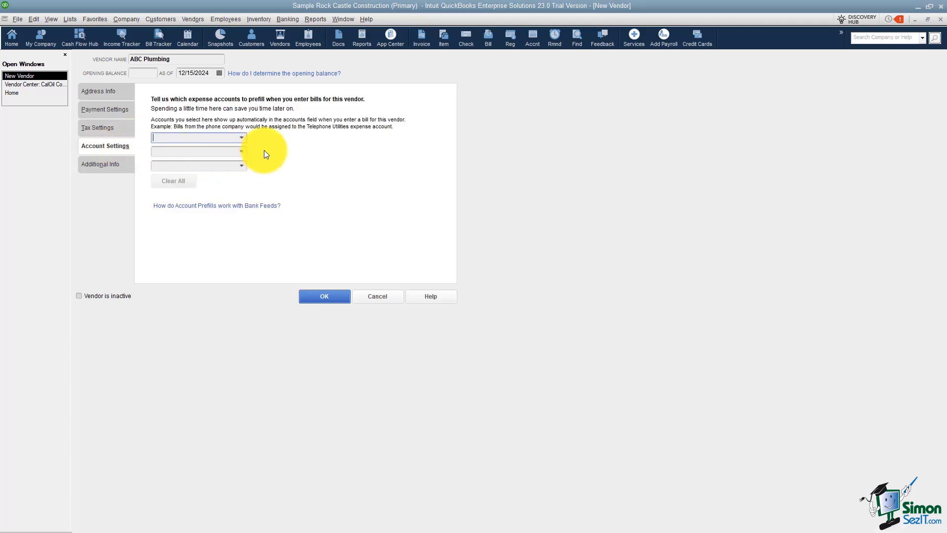
click(241, 138)
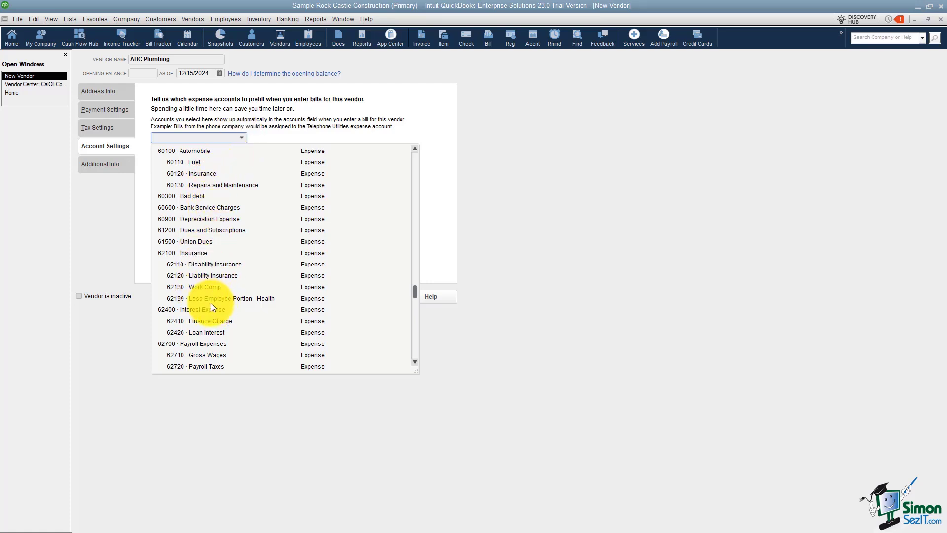
click(268, 138)
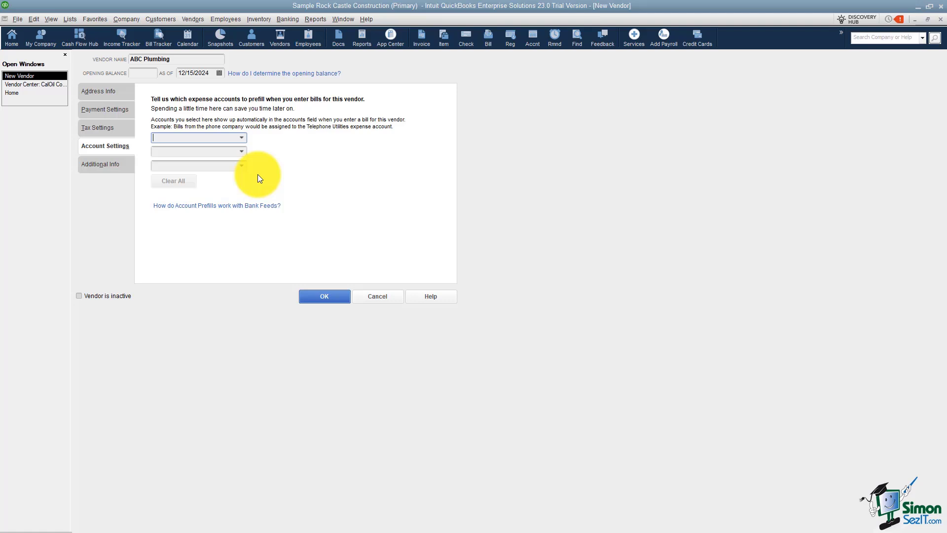
- Check the vendor types and custom field definitions in the additional info without changing them, and save the ABC Plumbing vendor
click(108, 167)
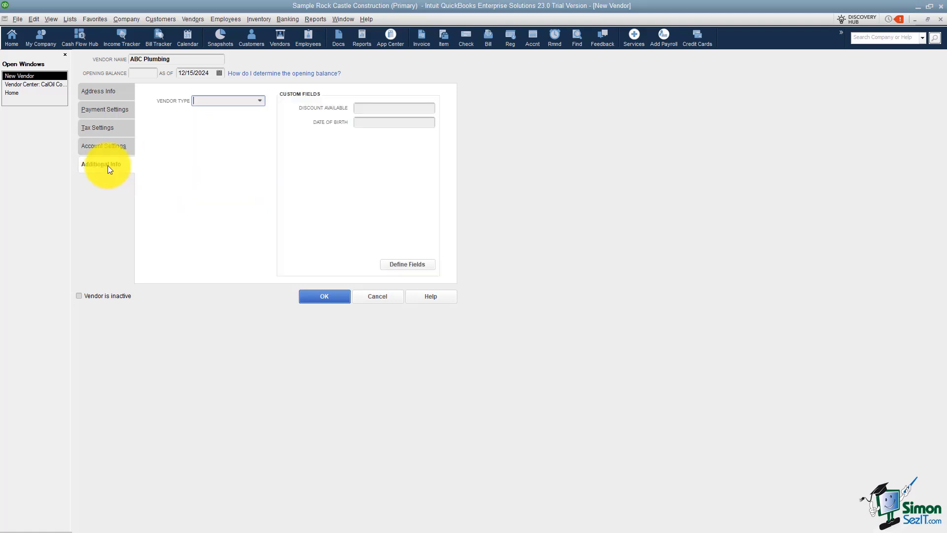
click(260, 101)
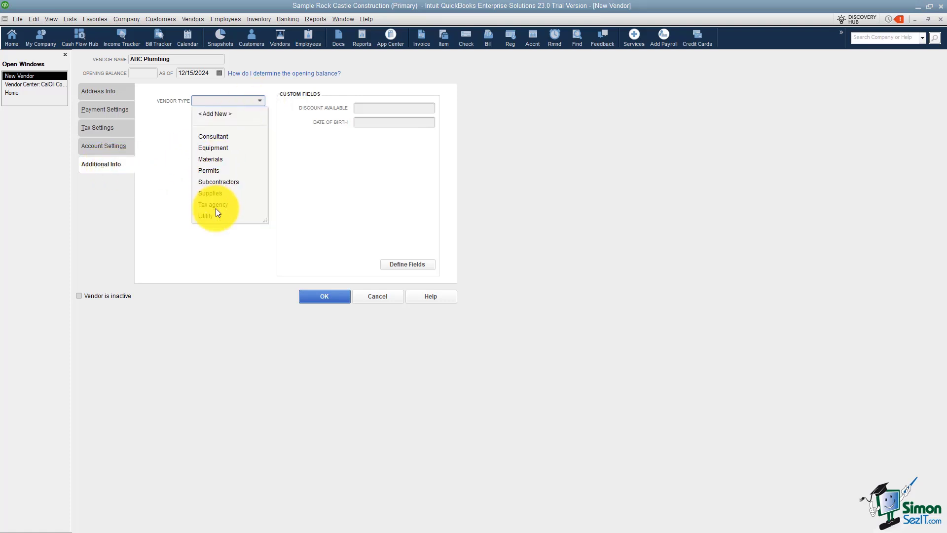
click(286, 168)
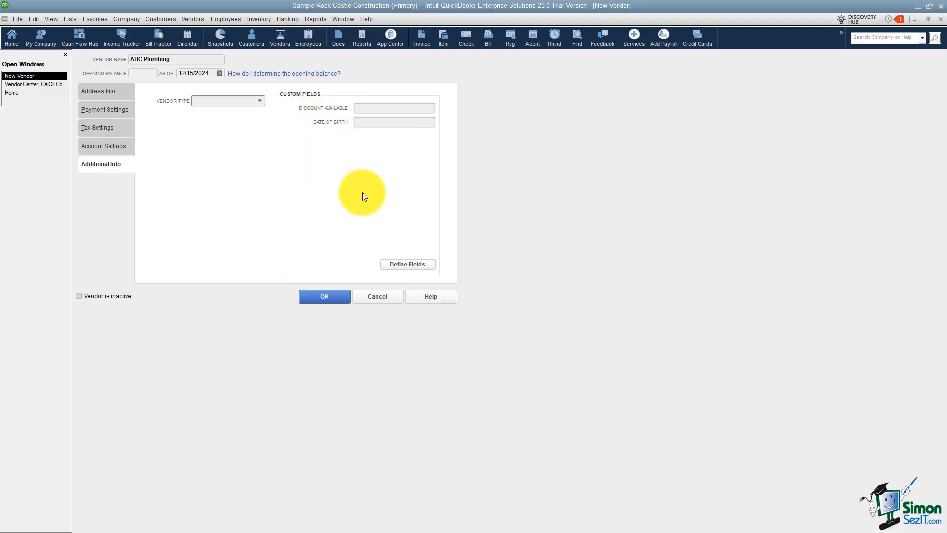
click(404, 265)
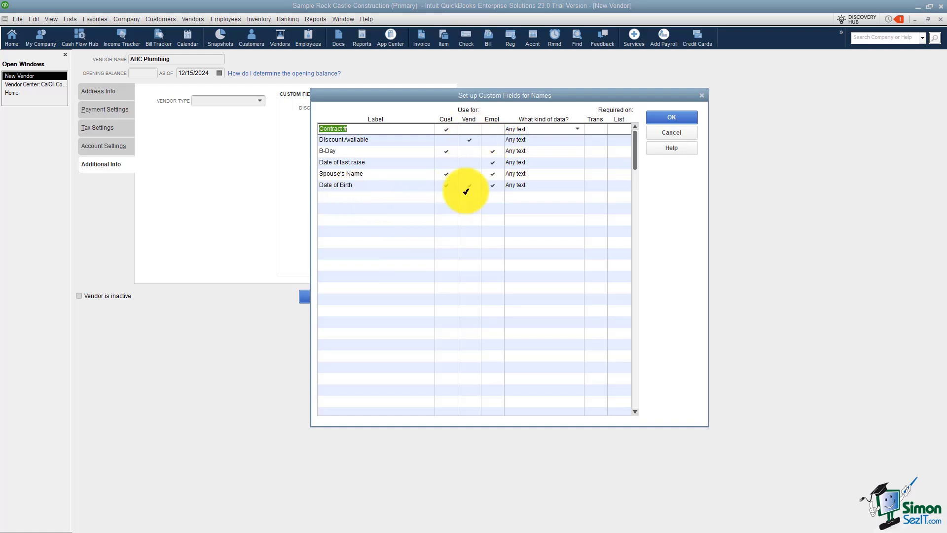
click(331, 201)
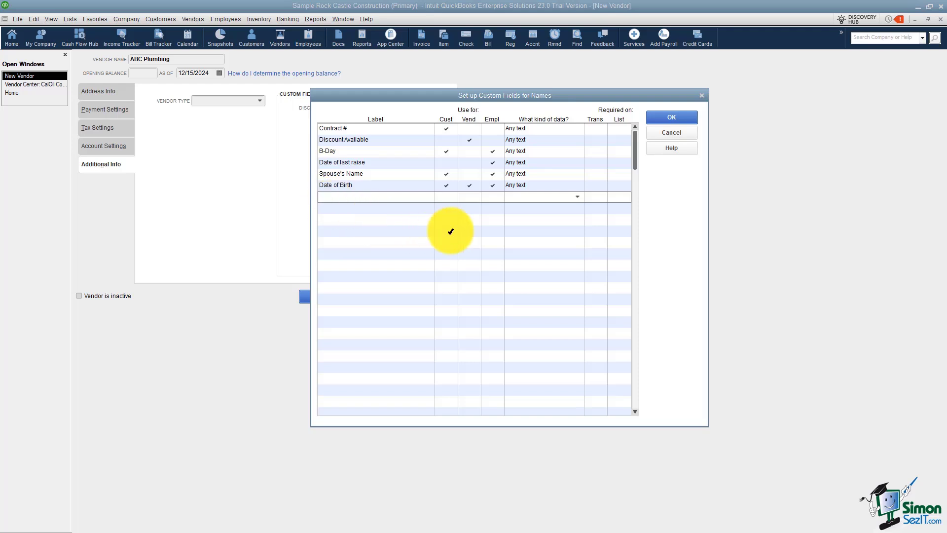
click(661, 131)
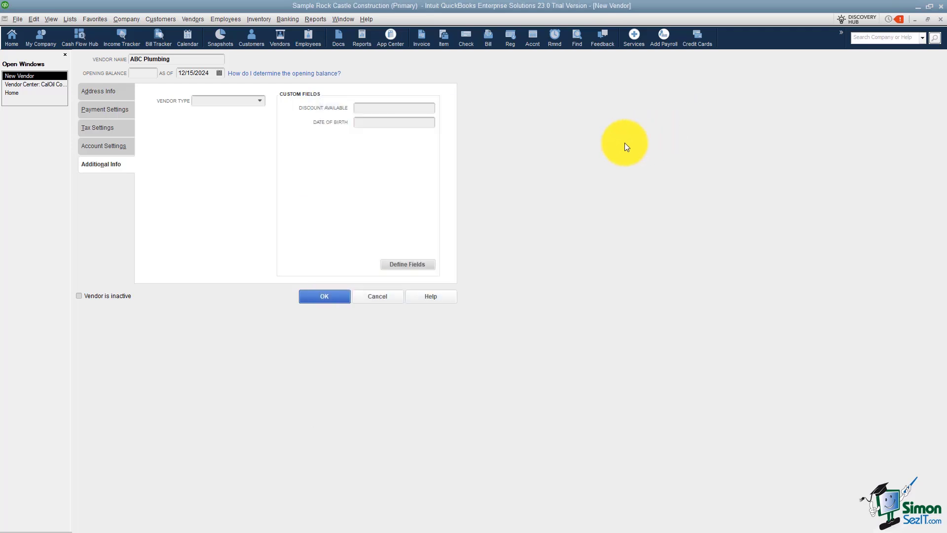
click(325, 296)
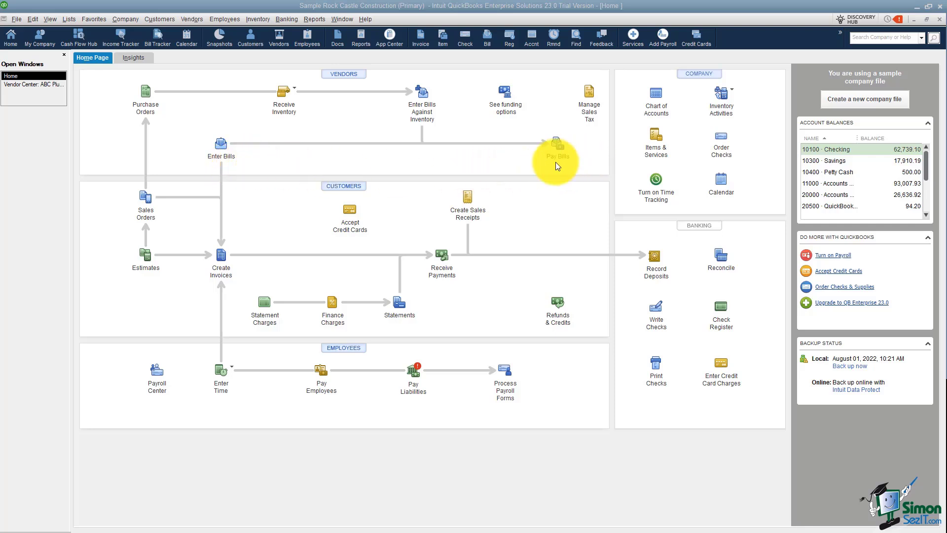
- Start a new bill for the vendor Bank of Anycity with payment terms of Net 30
click(224, 155)
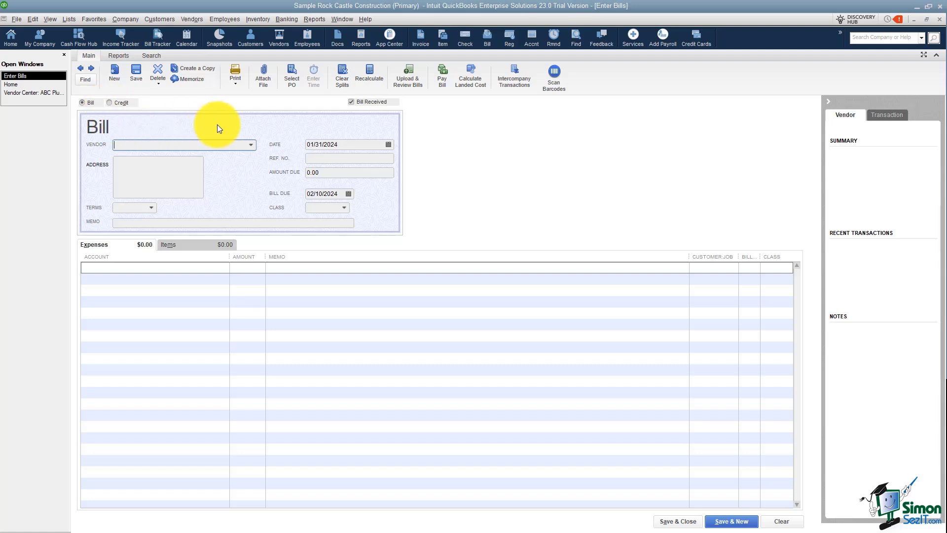
click(248, 145)
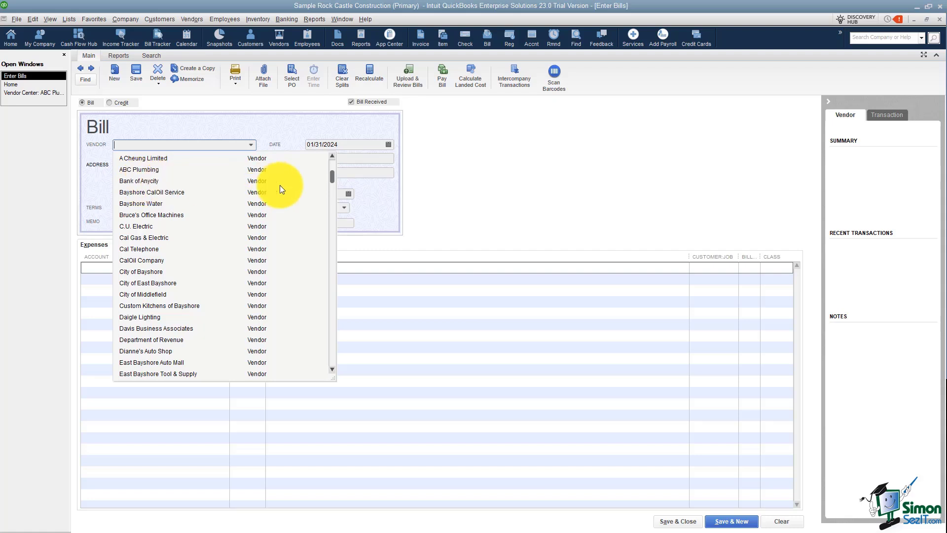
drag(333, 176, 333, 160)
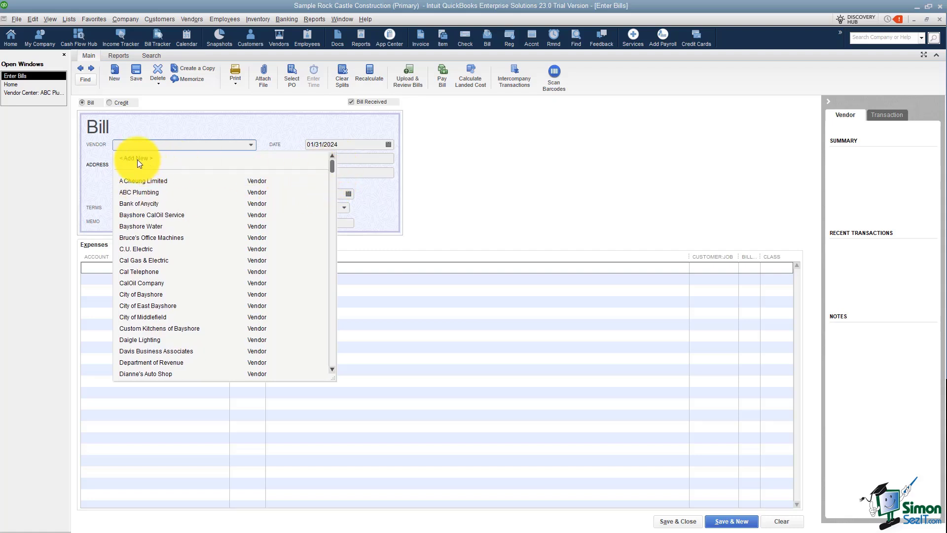
click(148, 203)
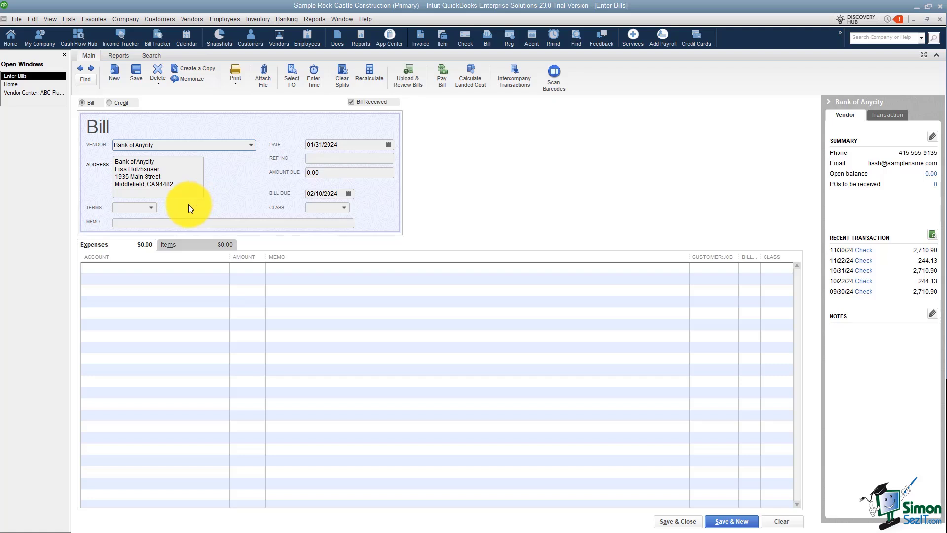
click(152, 207)
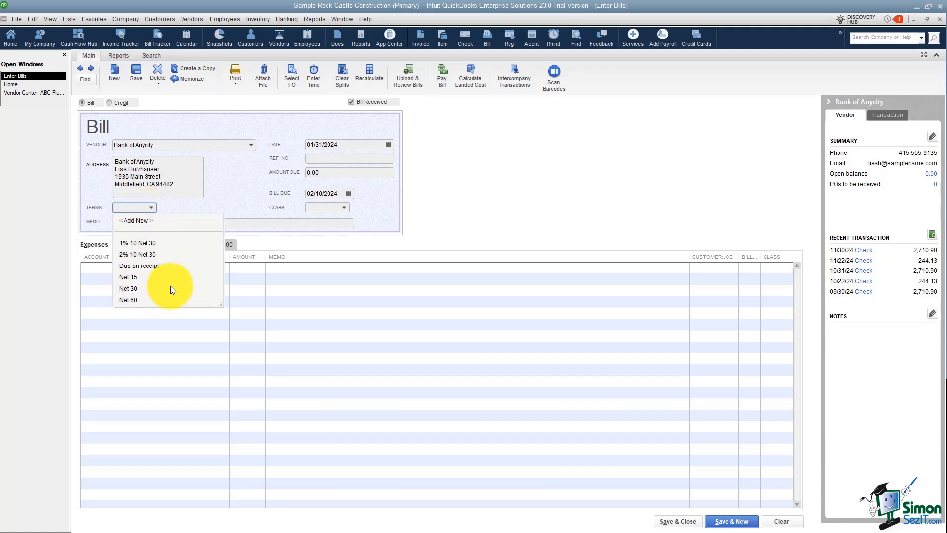
click(141, 288)
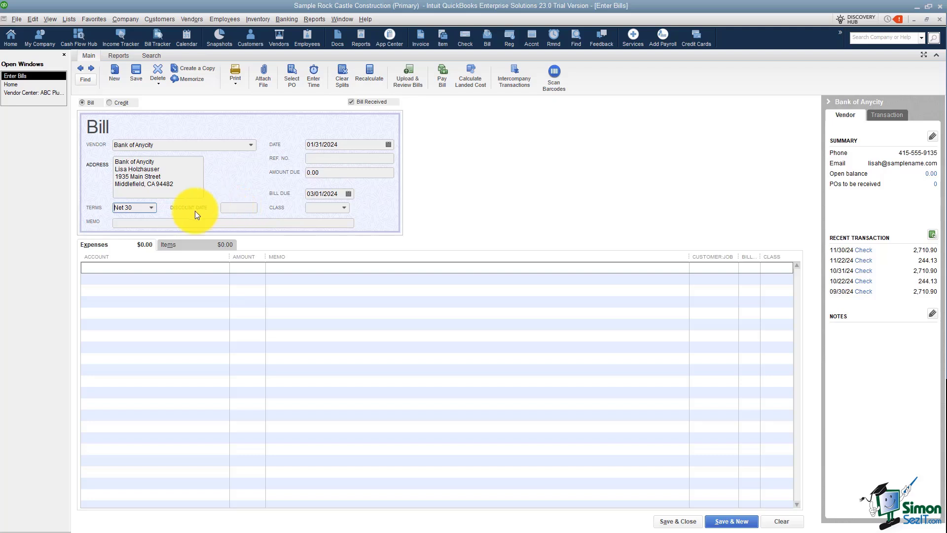
- Try the 1% 10 Net 30 discount terms on the Bank of Anycity bill and return to Net 30
click(152, 207)
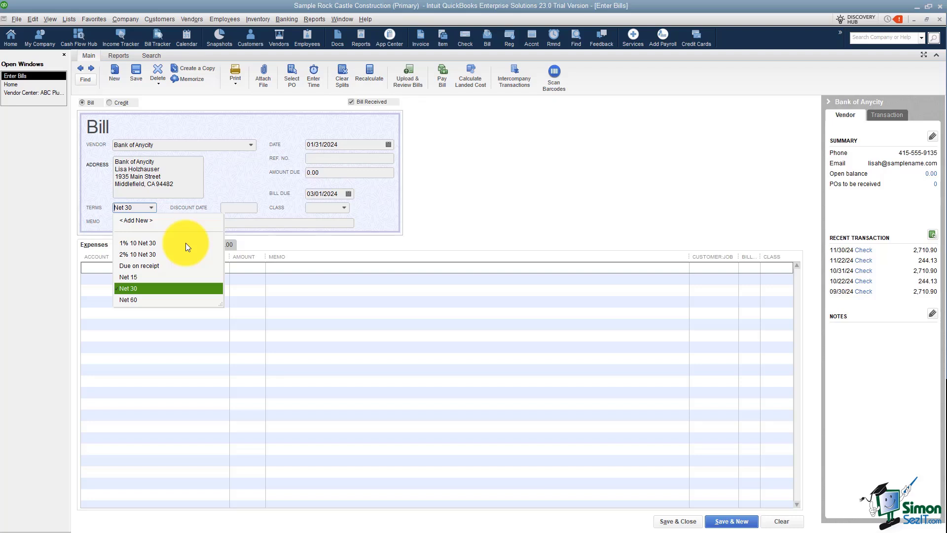
click(160, 243)
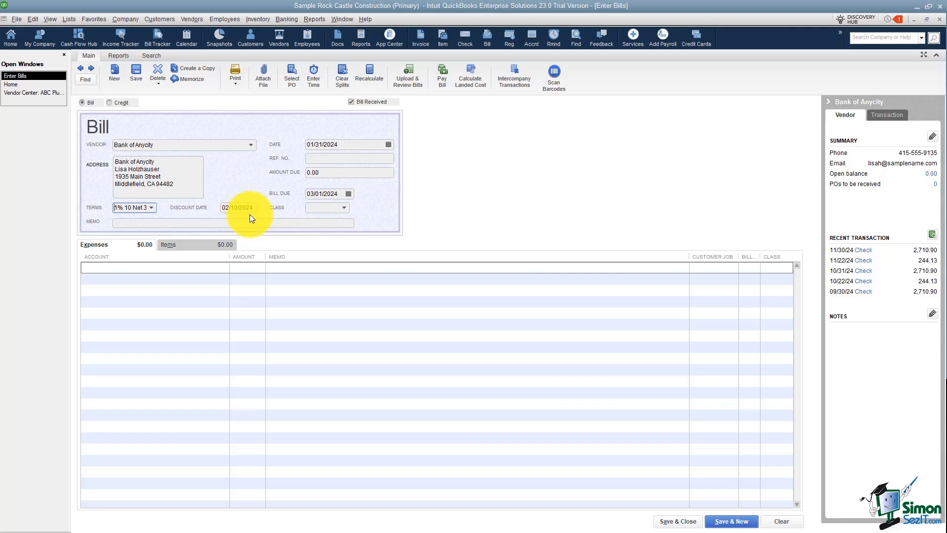
click(150, 207)
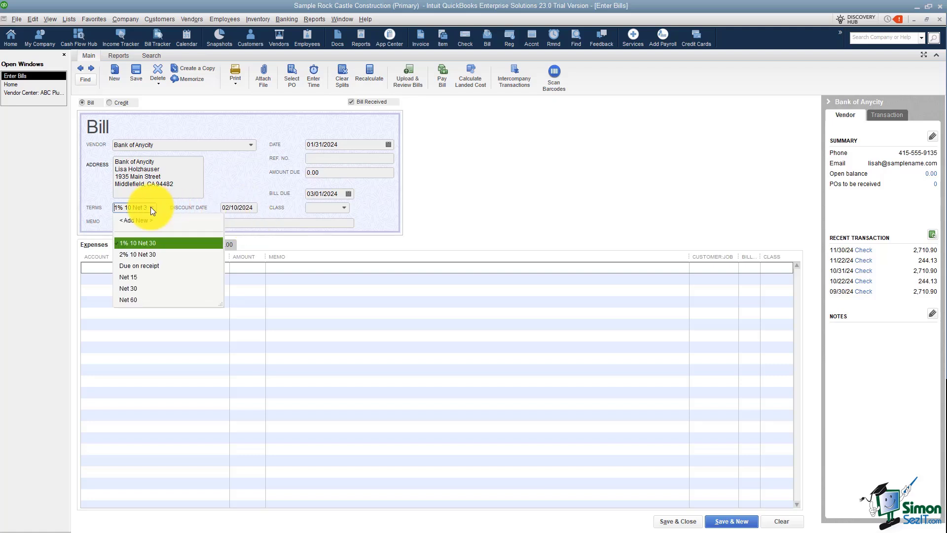
click(129, 288)
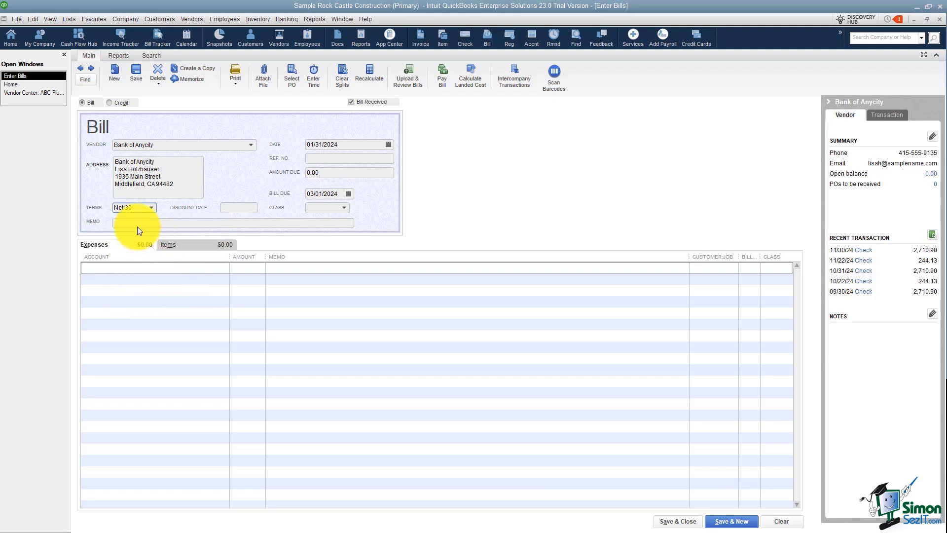
- Enter the memo "Monthly pmt.", the bill's reference number and an amount due of 500.00, leaving the class blank
click(137, 226)
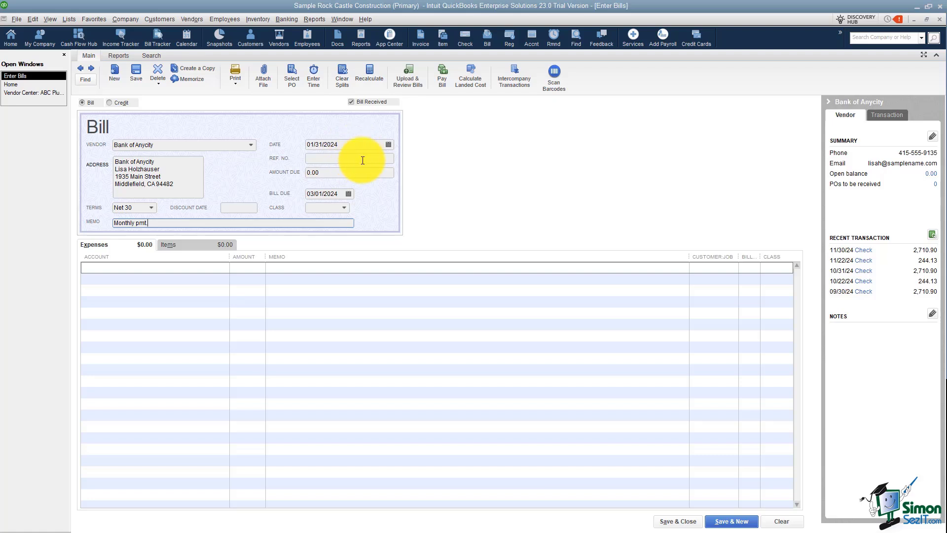
click(319, 158)
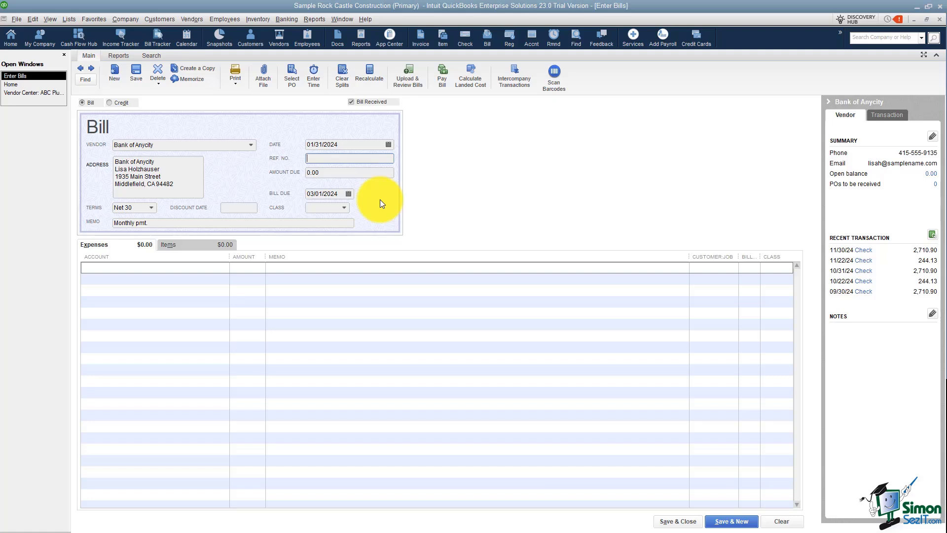
text(253699)
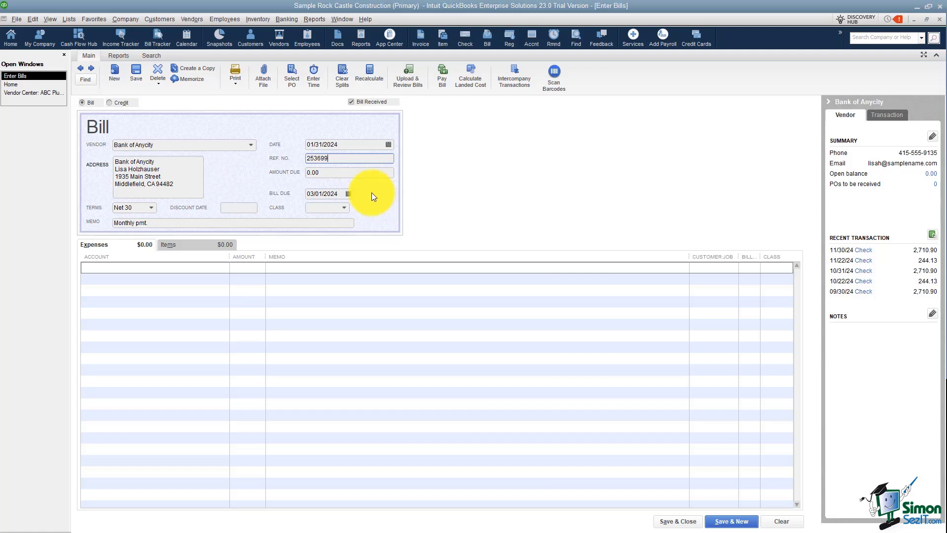
key(Tab)
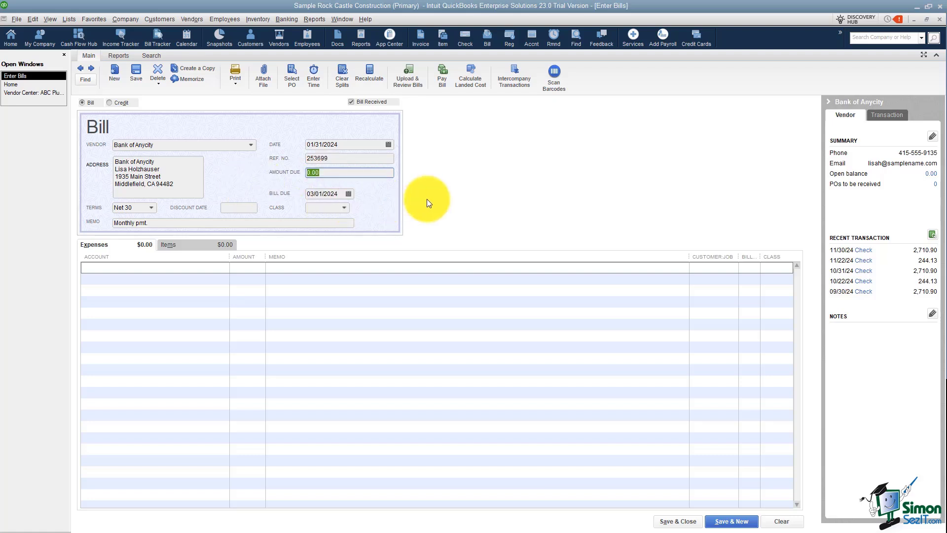
text(500.00)
click(344, 208)
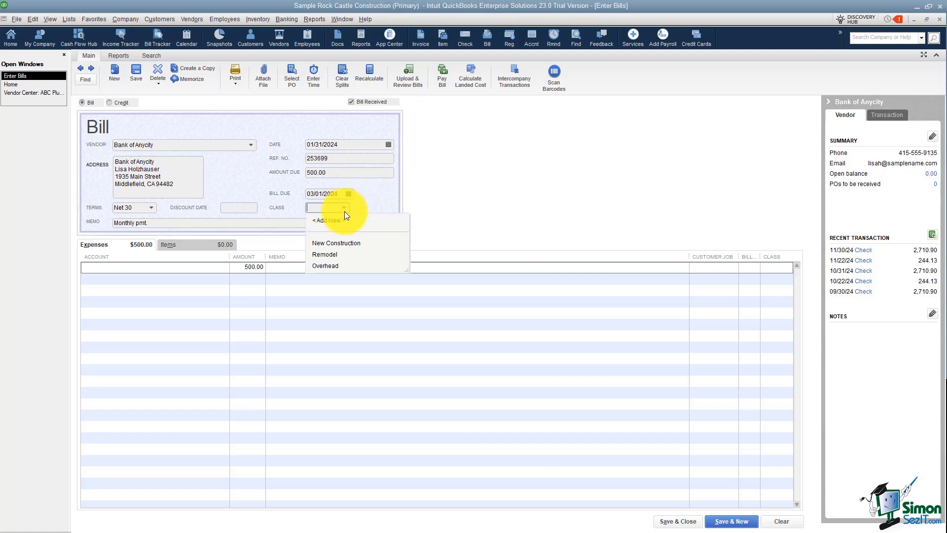
click(371, 200)
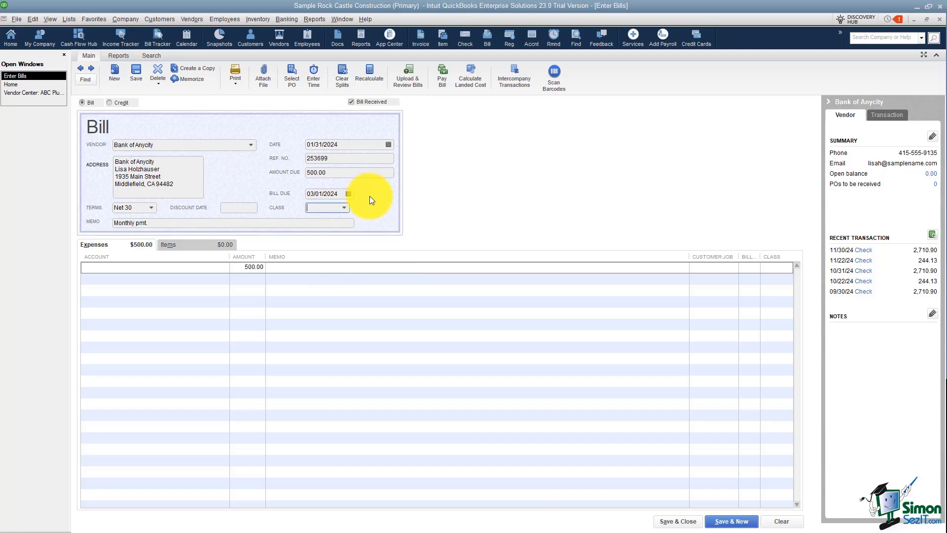
- Assign the 500.00 expense line to the account 23000 · Loan - Vehicles (Van) and move on to the second expense line
click(138, 266)
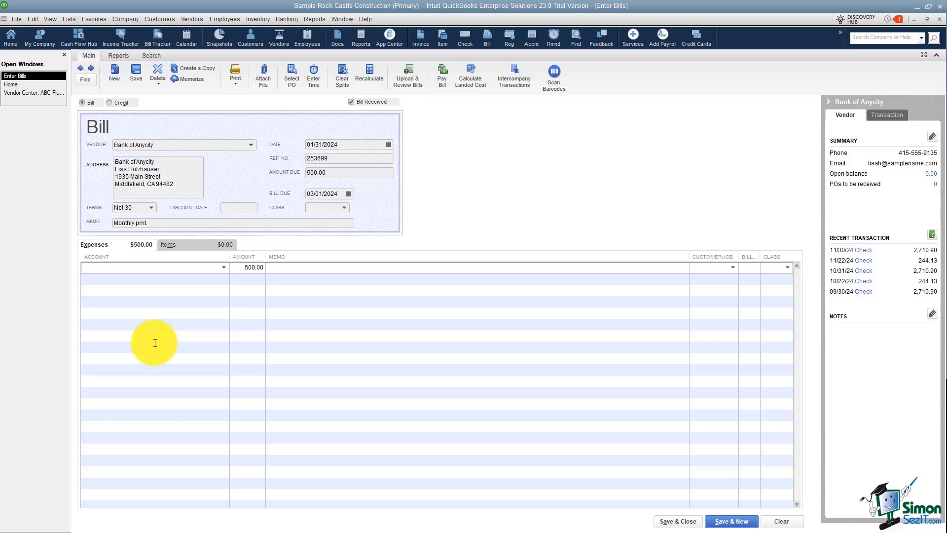
click(224, 267)
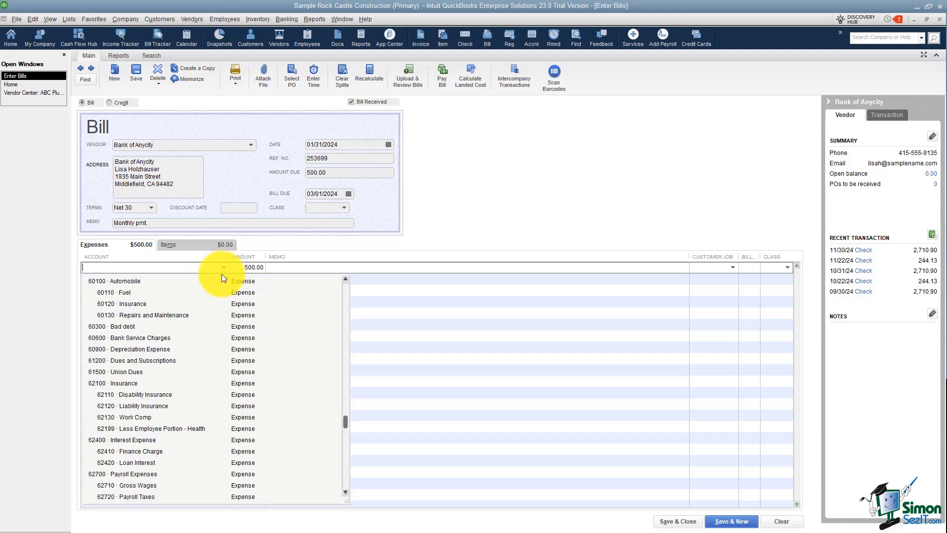
drag(345, 421, 348, 350)
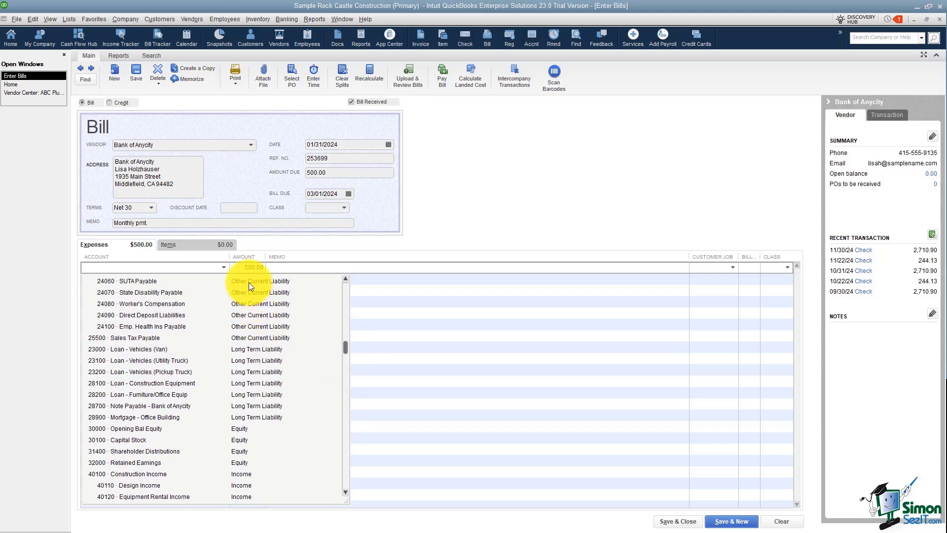
click(251, 351)
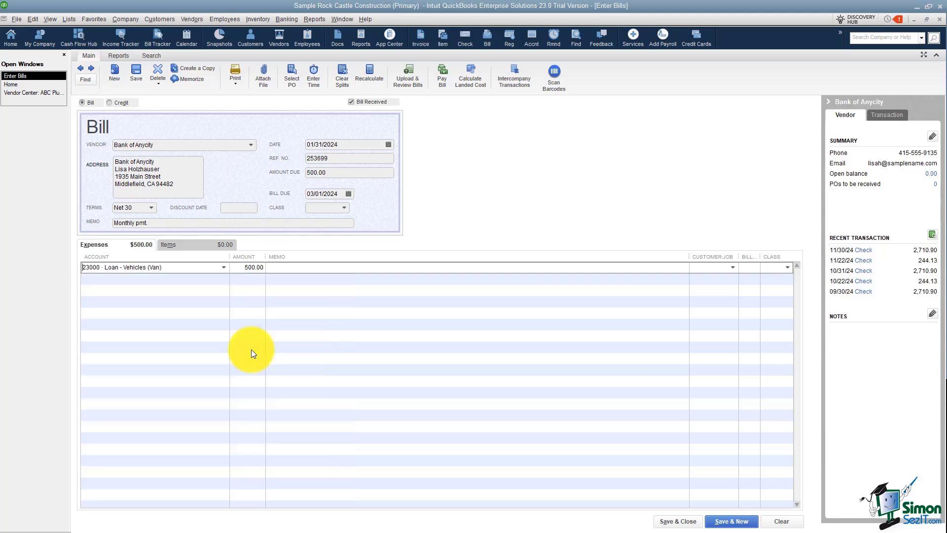
click(226, 279)
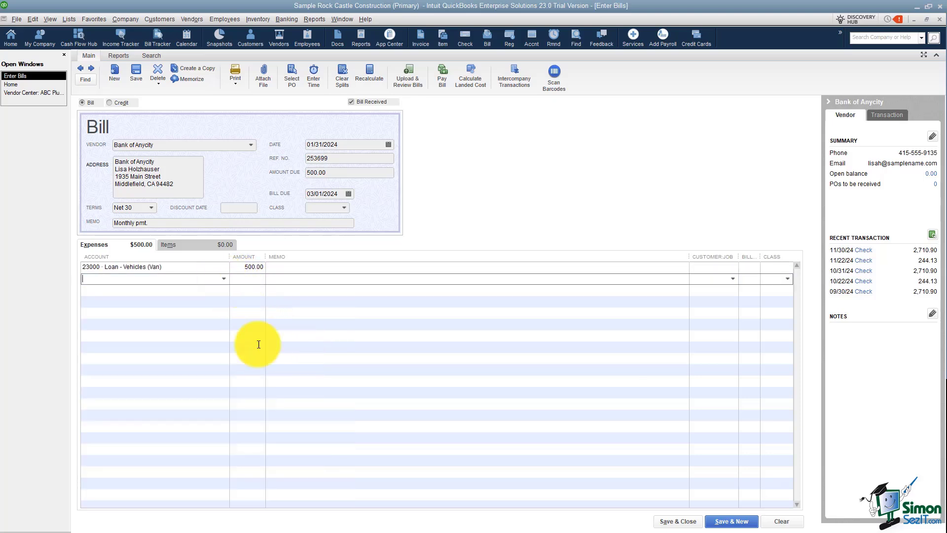
- Assign the bill's second expense line to the account 62420 · Loan Interest under 62400 · Interest Expense
text(Interest Expense)
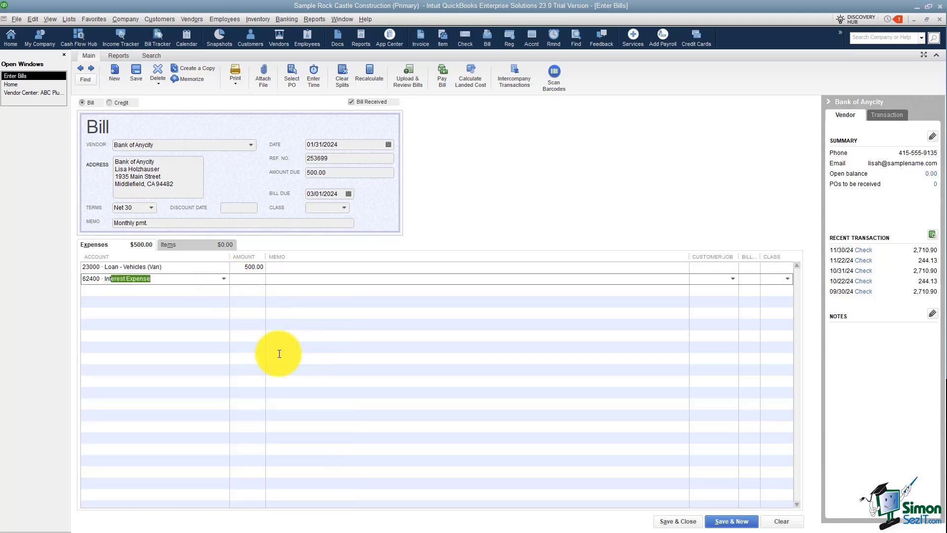
click(224, 278)
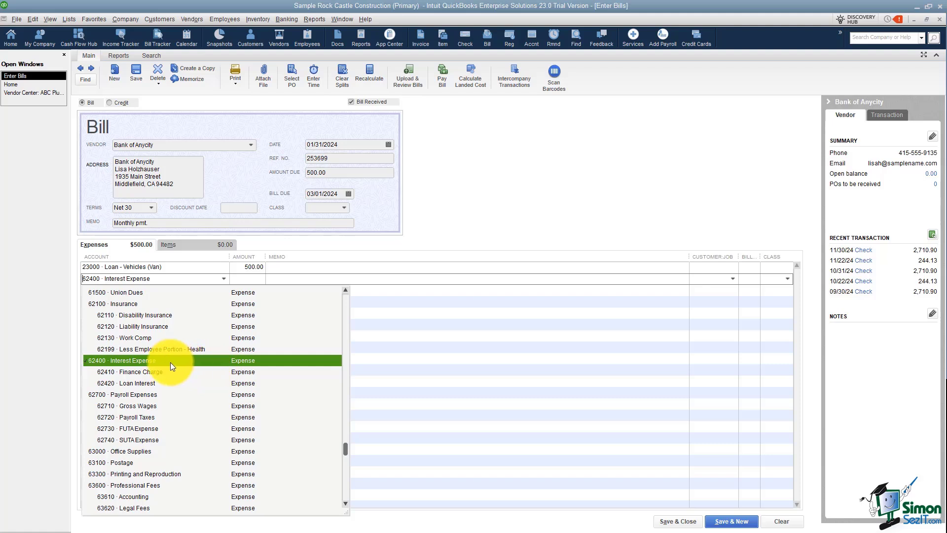
click(153, 383)
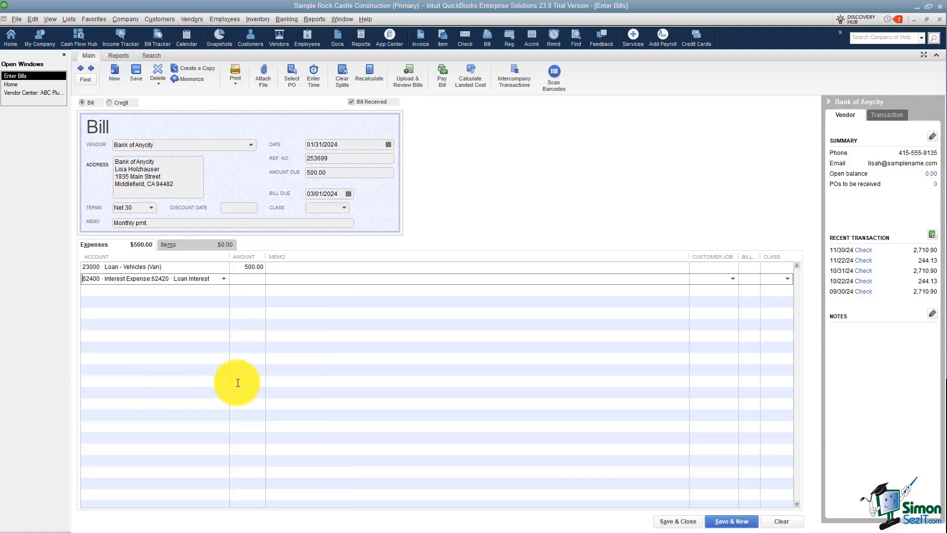
- Set the vehicle loan line to 356.98 and calculate the loan interest amount as 500.00 minus 356.98
click(247, 267)
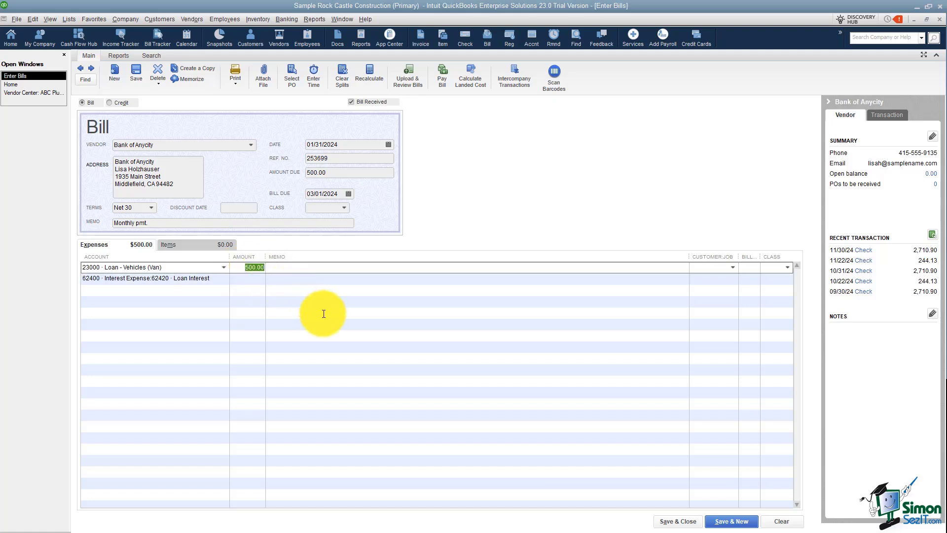
text(356.98)
click(250, 278)
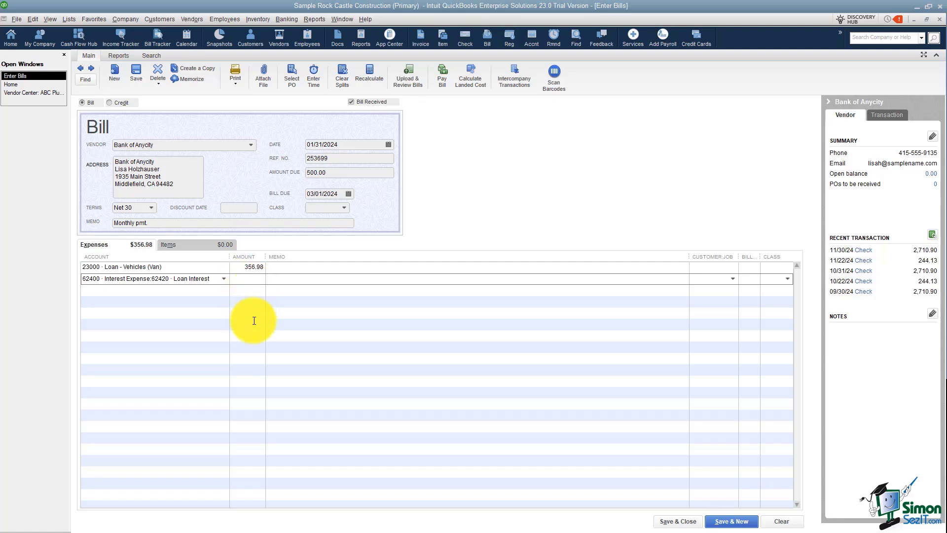
text(500.00 )
text(- )
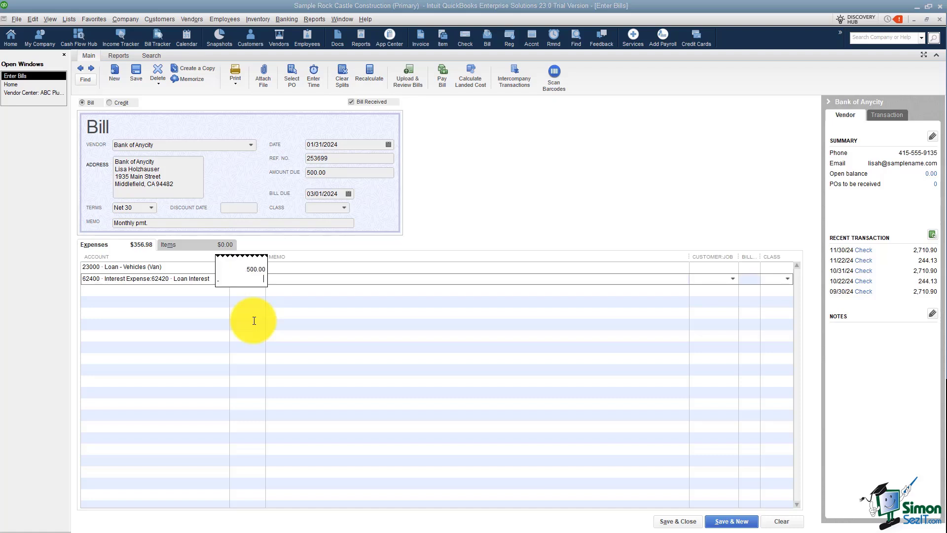
text(356.98)
key(Return)
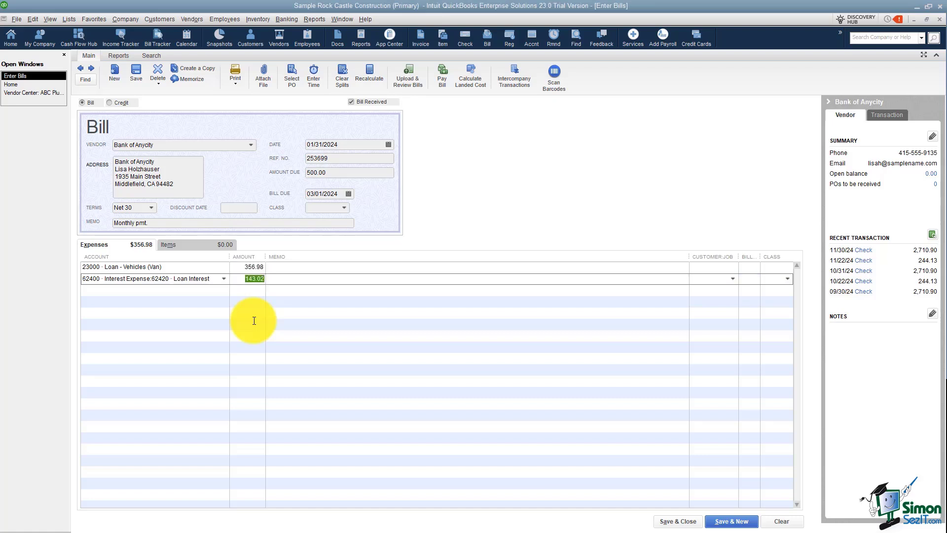
click(287, 304)
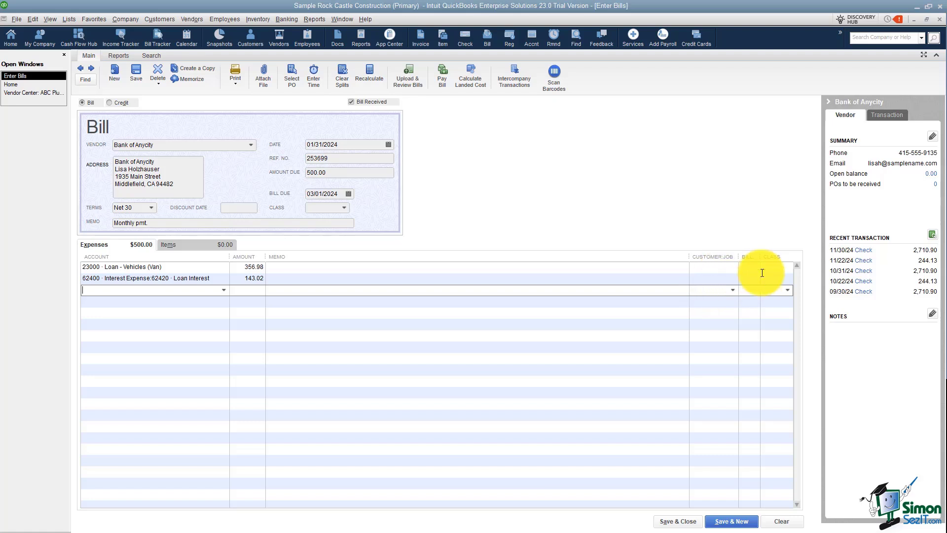
- Widen the Billable column of the expense table and collapse the vendor summary beside the bill
drag(760, 260, 767, 260)
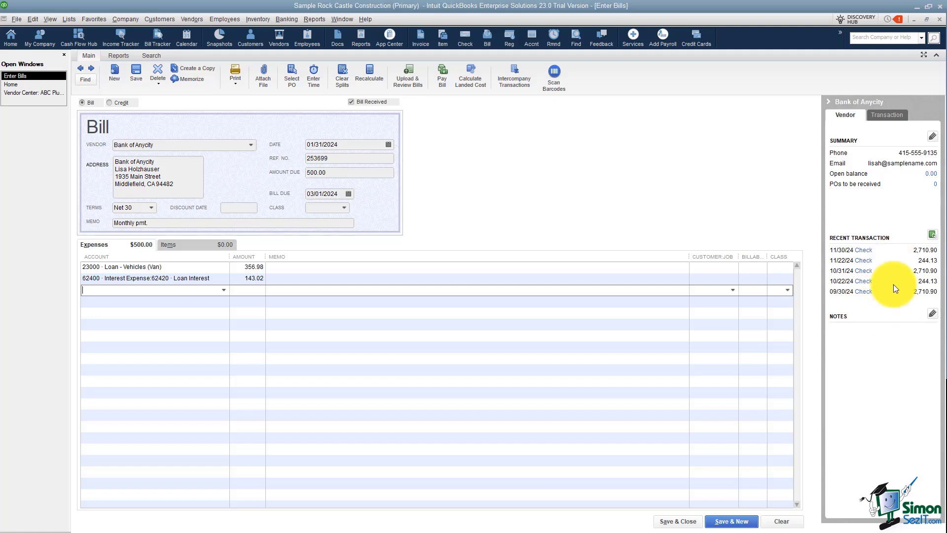
click(828, 102)
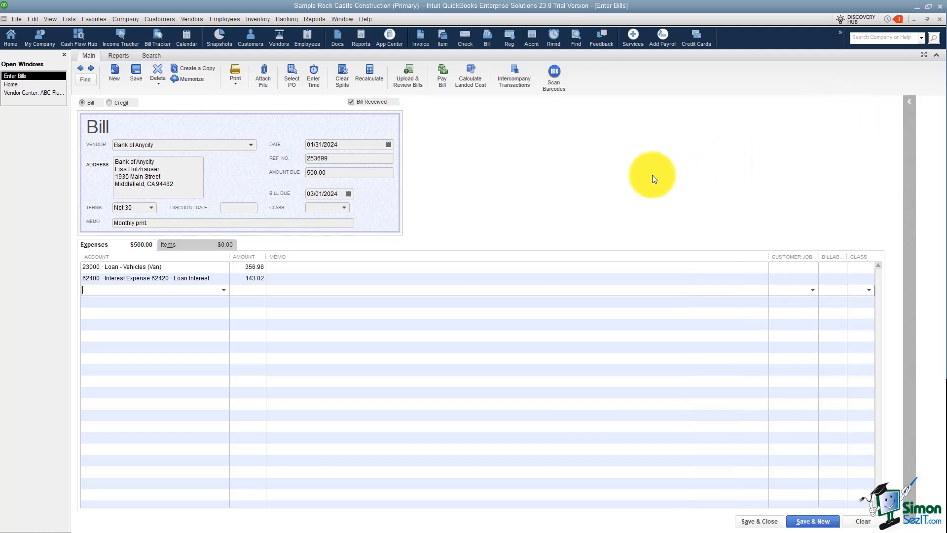
- Save and close the Bank of Anycity bill, making the changed payment terms permanent for the vendor
click(754, 522)
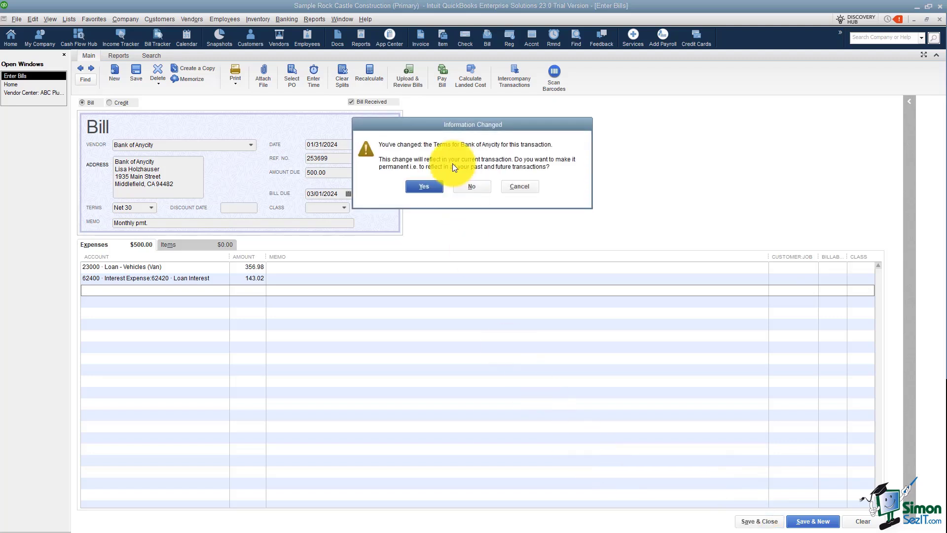
click(426, 187)
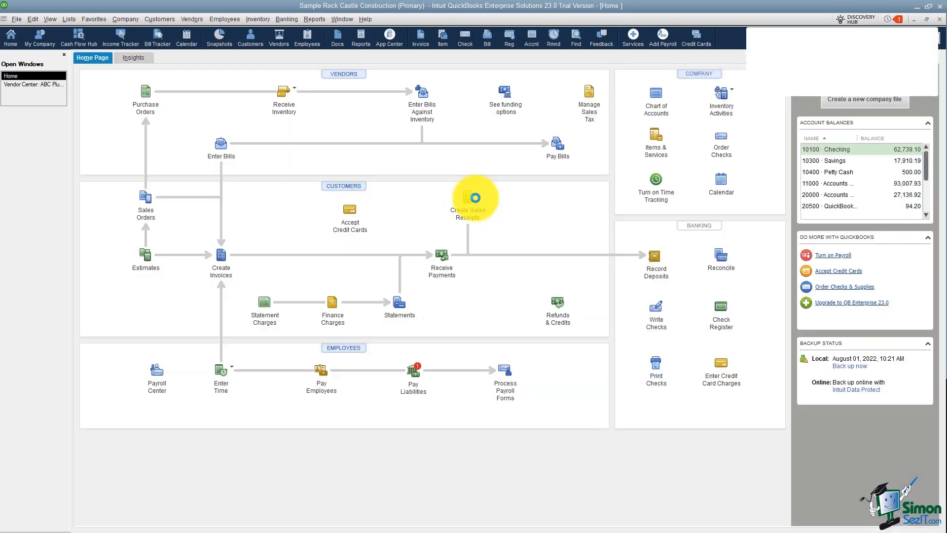
- List Bank of Anycity's transactions in the Vendor Center and reopen its 500.00 bill dated 01/31/2024
click(47, 84)
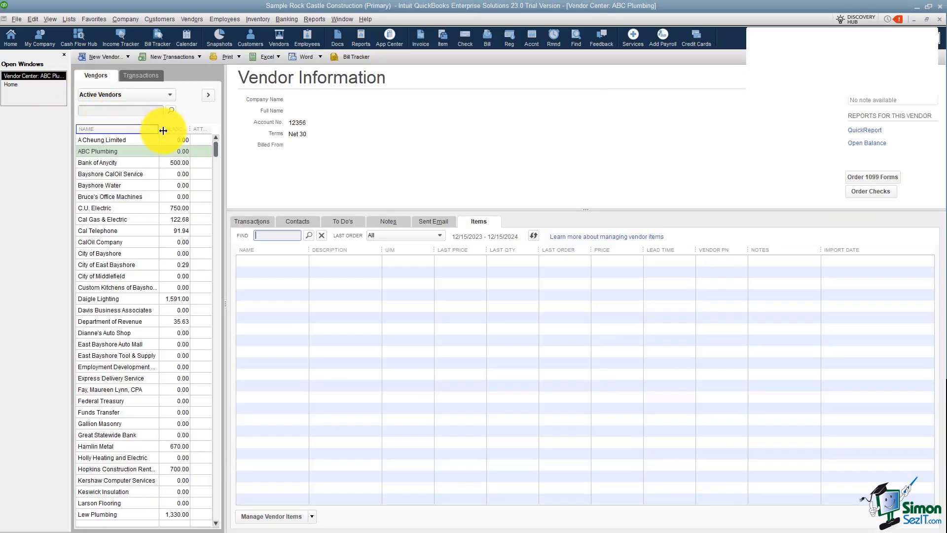
click(122, 161)
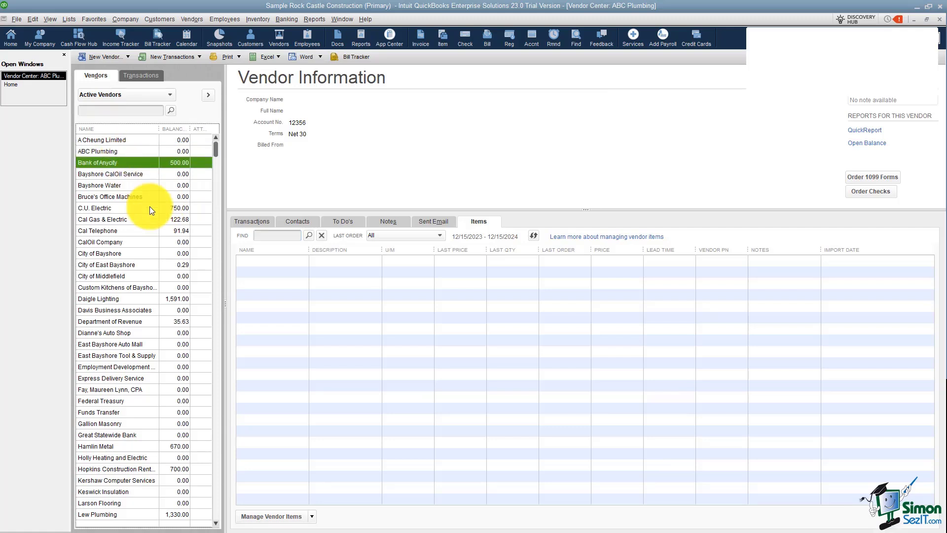
click(253, 220)
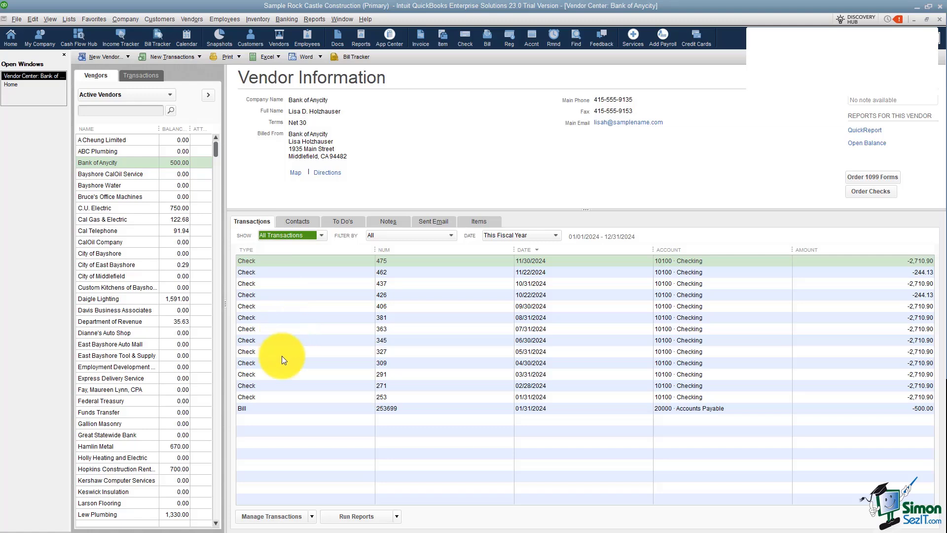
click(271, 408)
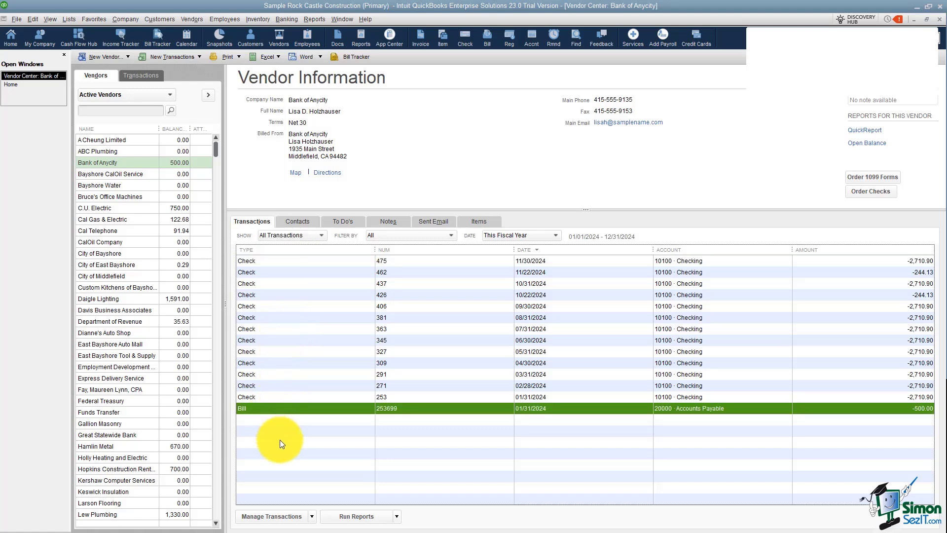
double_click(283, 407)
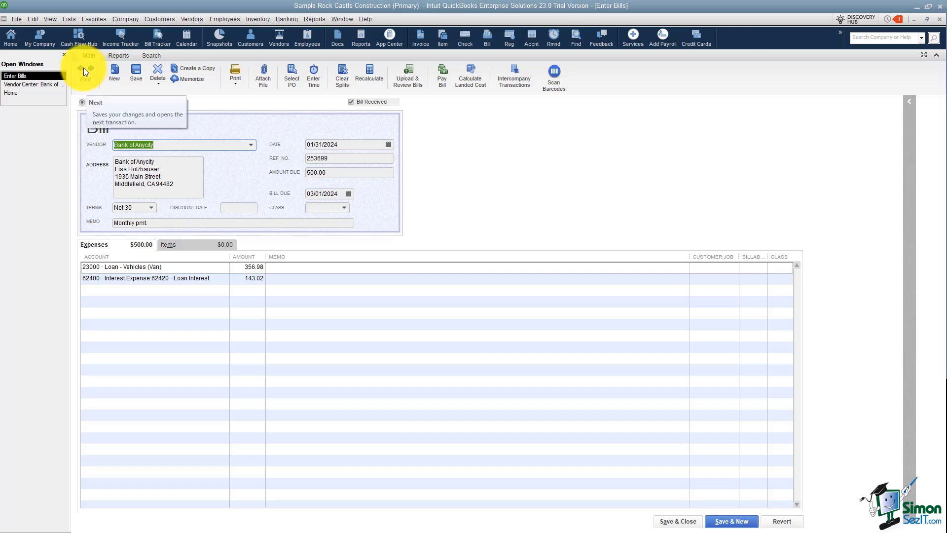
- Review the bill window's delete options, available reports and line-item search, then save and close the bill
click(158, 83)
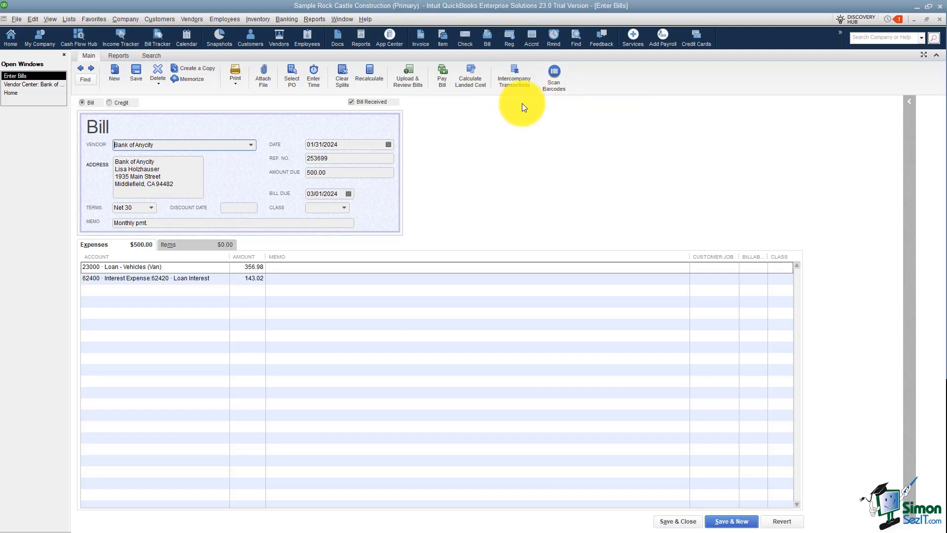
click(112, 57)
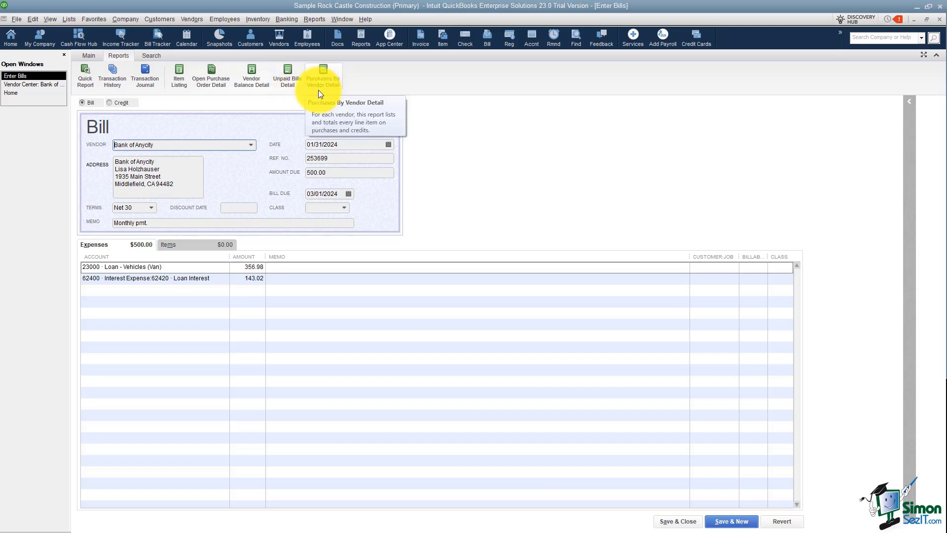
click(150, 56)
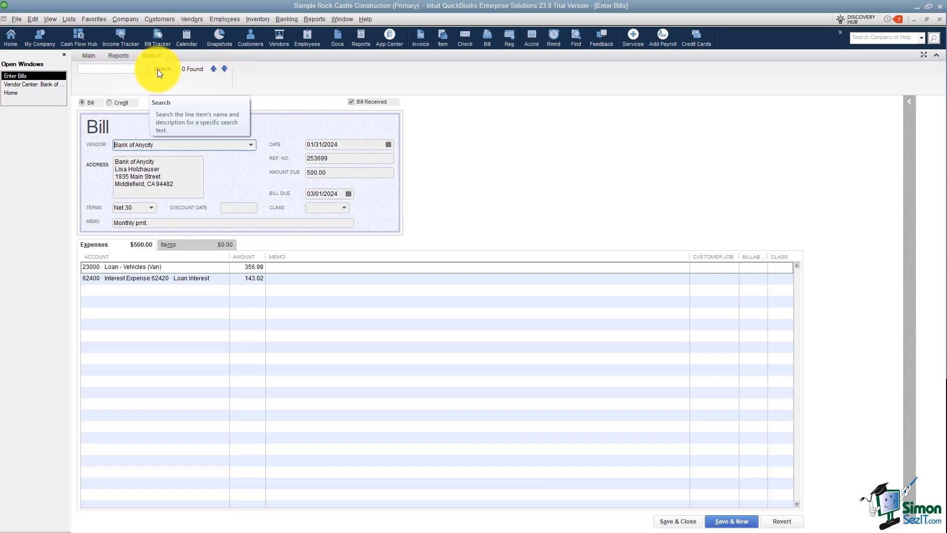
click(91, 56)
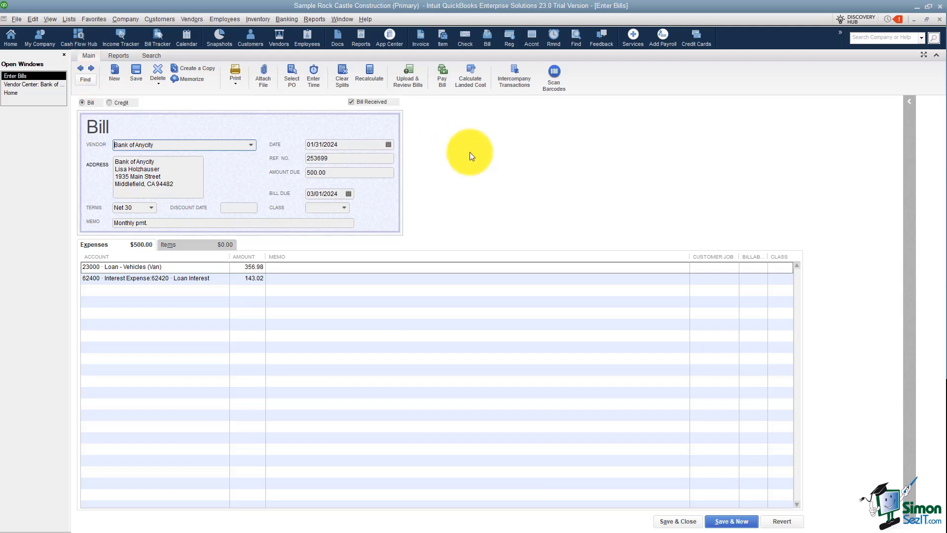
click(676, 521)
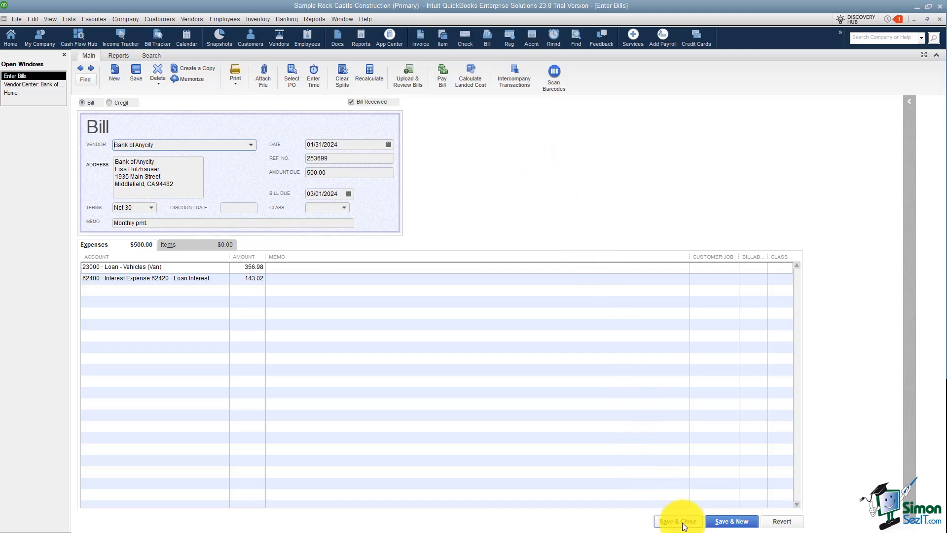
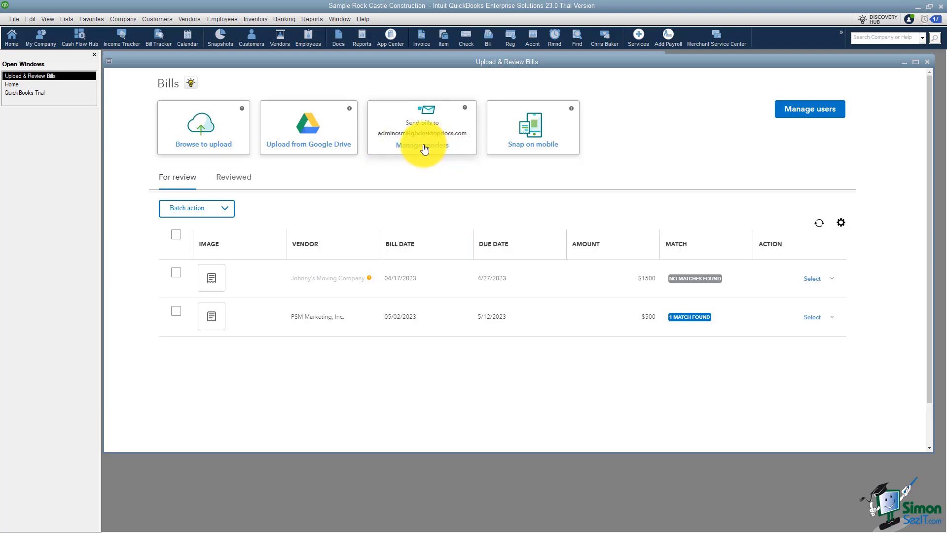
- Start a bill upload from Google Drive and close the Google sign-in without signing in
click(315, 147)
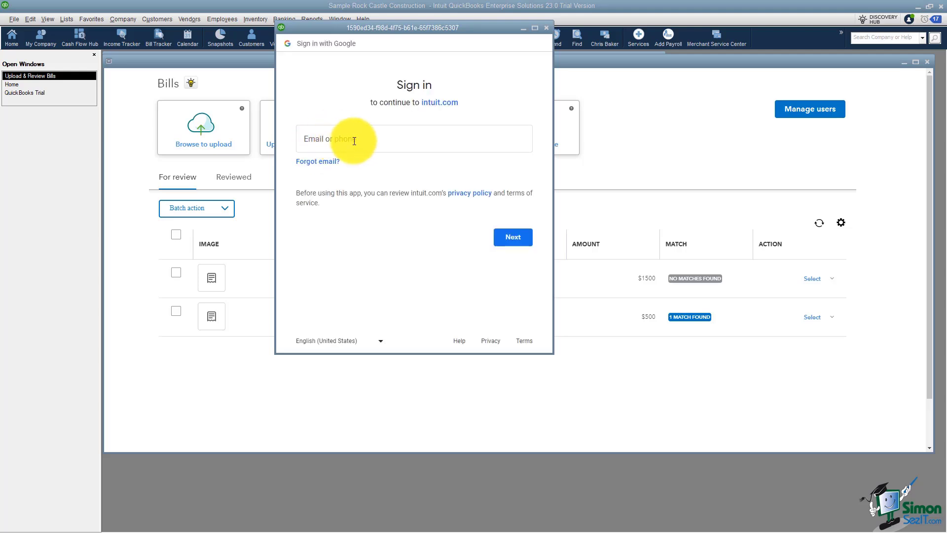
click(546, 29)
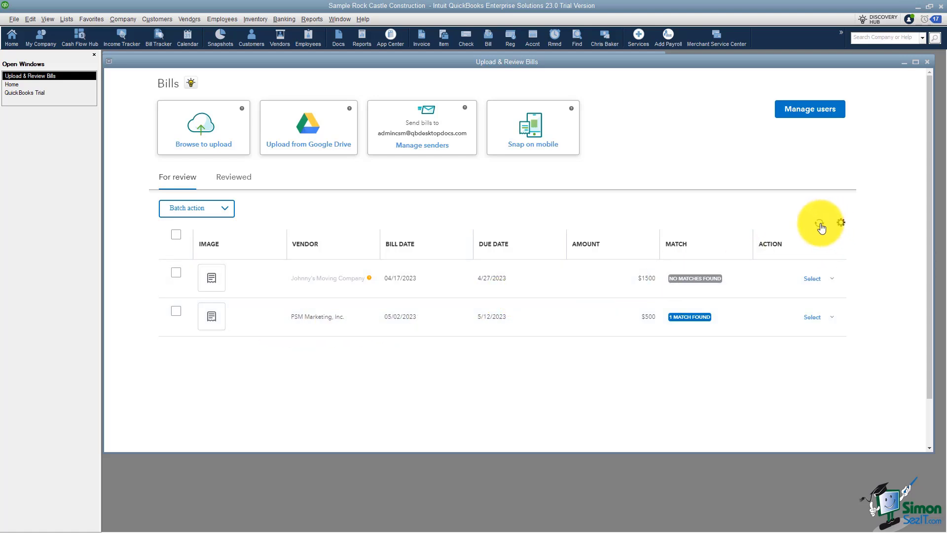
- Refresh the list of uploaded bills for review and add the Memo column to it
click(820, 225)
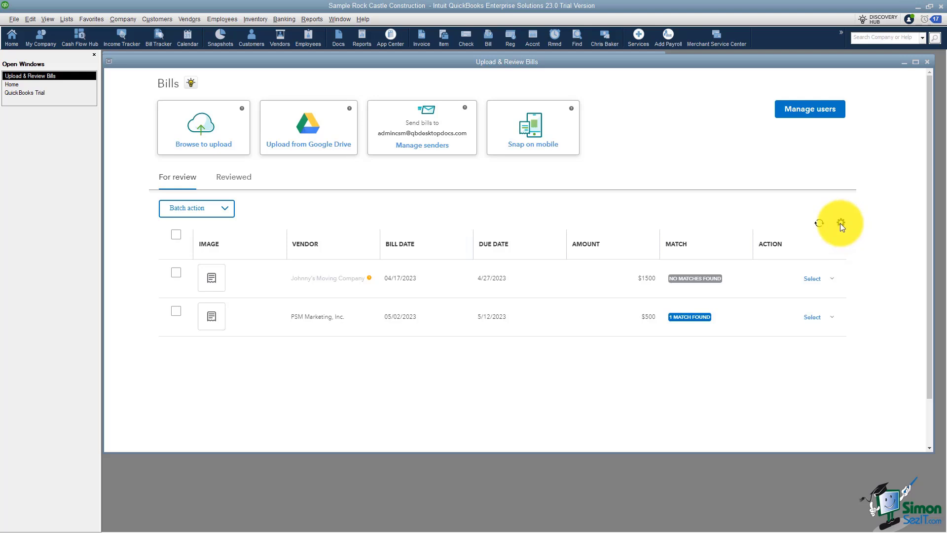
click(841, 223)
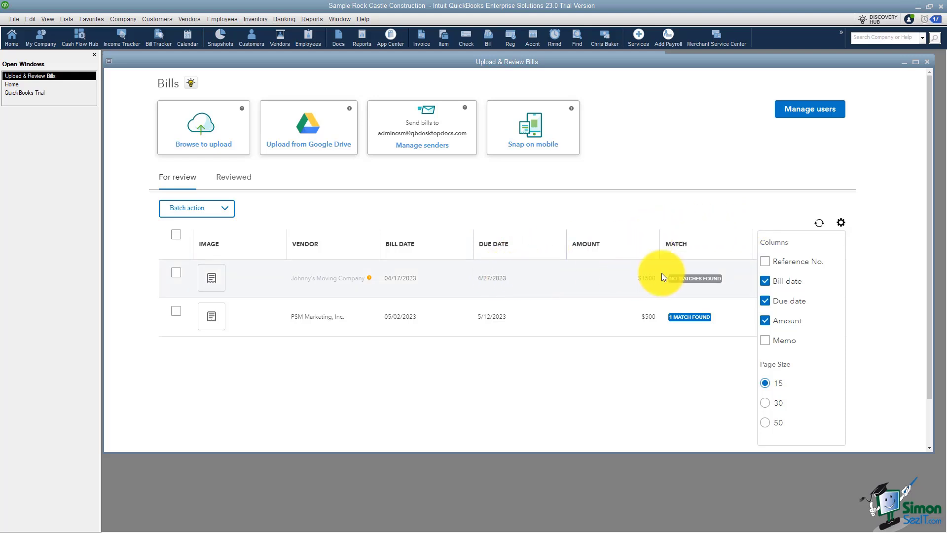
click(765, 342)
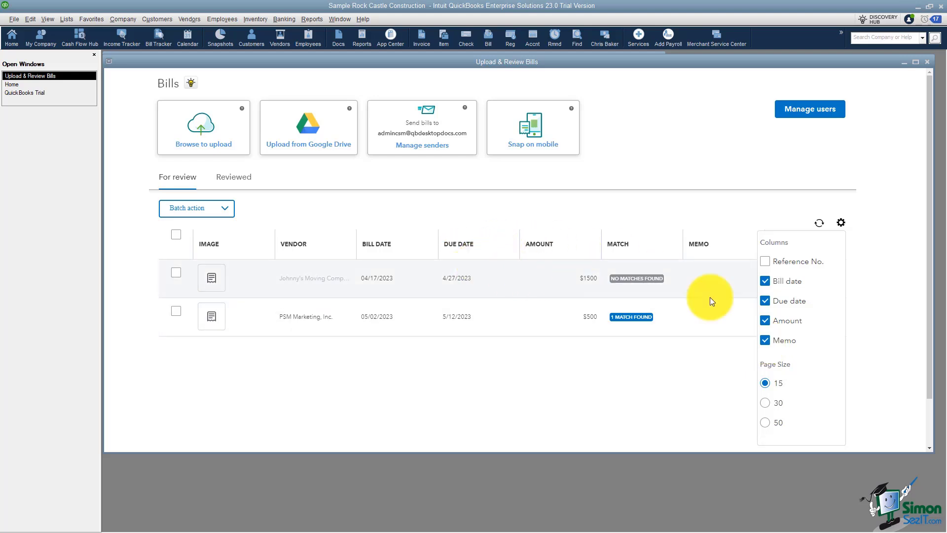
click(872, 295)
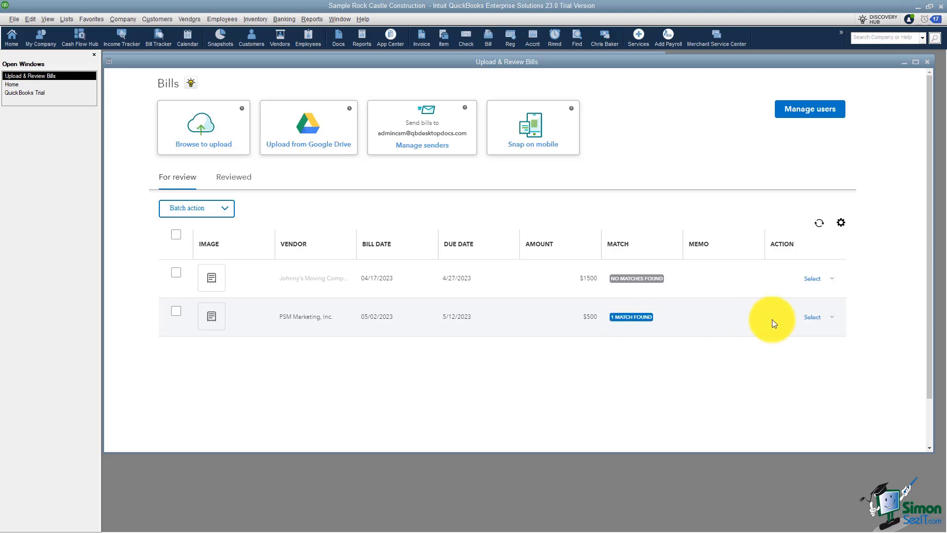
- Move the $500 PSM Marketing, Inc. bill to Receipt Management and confirm the move
click(831, 320)
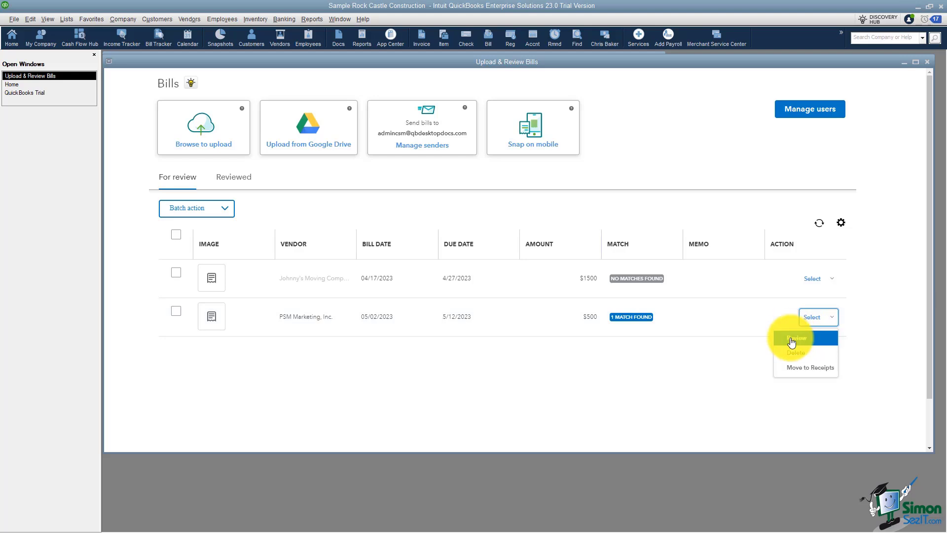
click(800, 371)
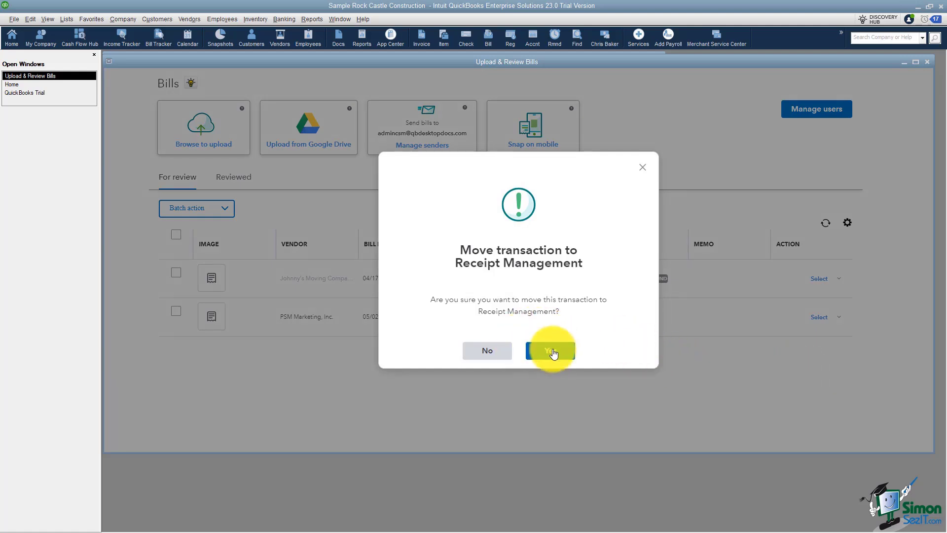
click(552, 352)
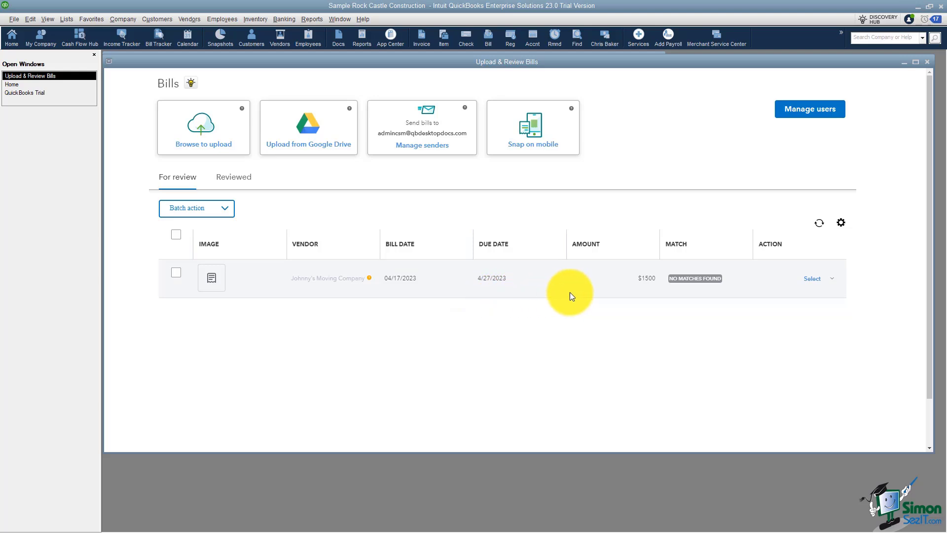
- Import the $1500 Johnny's Moving Company bill and quick-add the company to the vendor list
click(830, 279)
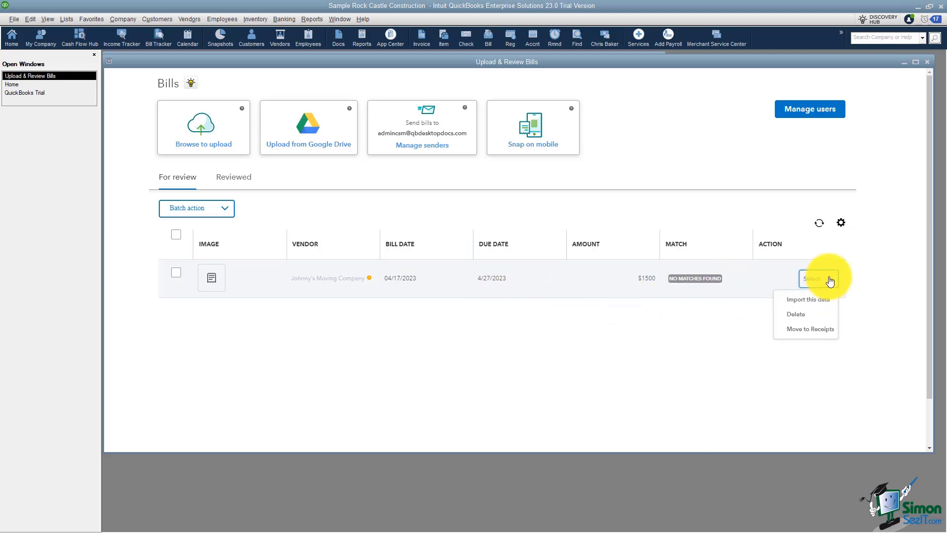
click(802, 301)
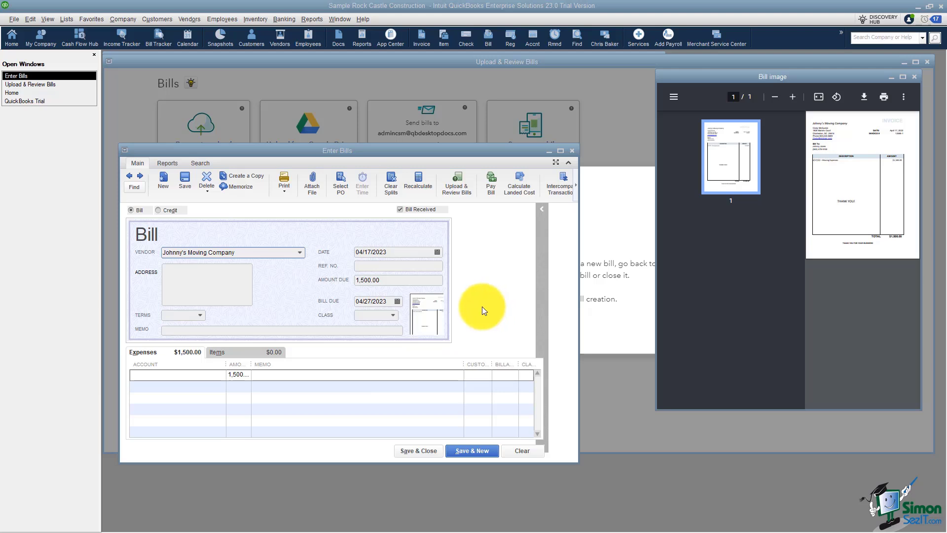
click(406, 266)
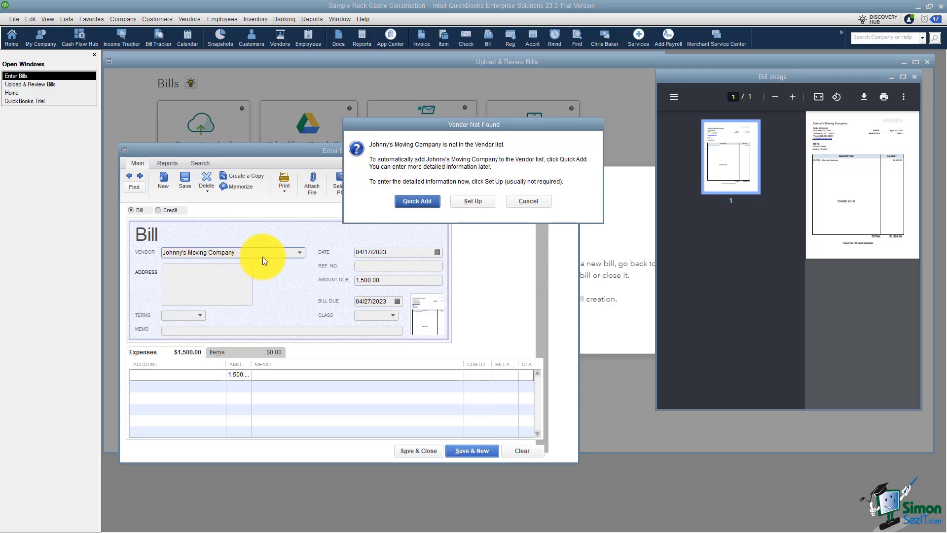
click(424, 200)
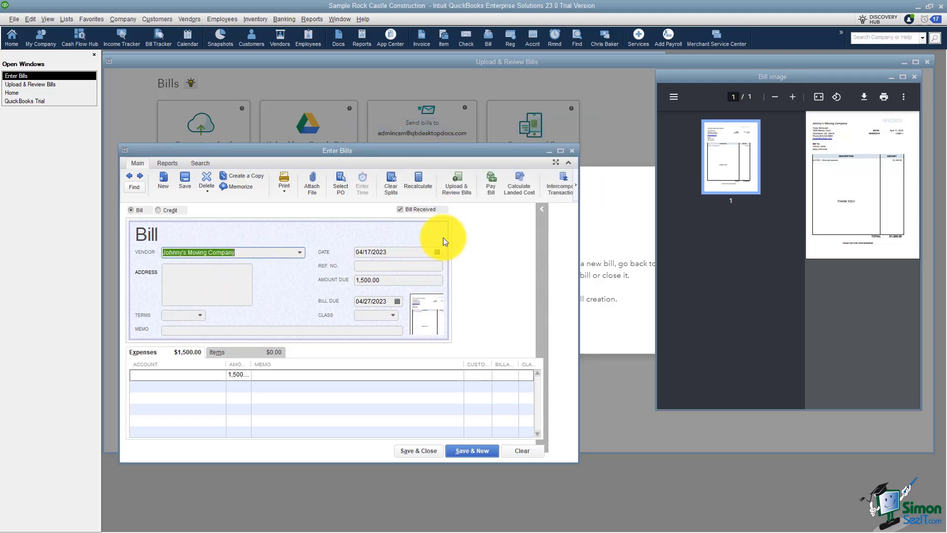
- Set the imported bill's reference number to 6512, assign its expense line to Office Expense, and save and close it
click(366, 266)
text(65)
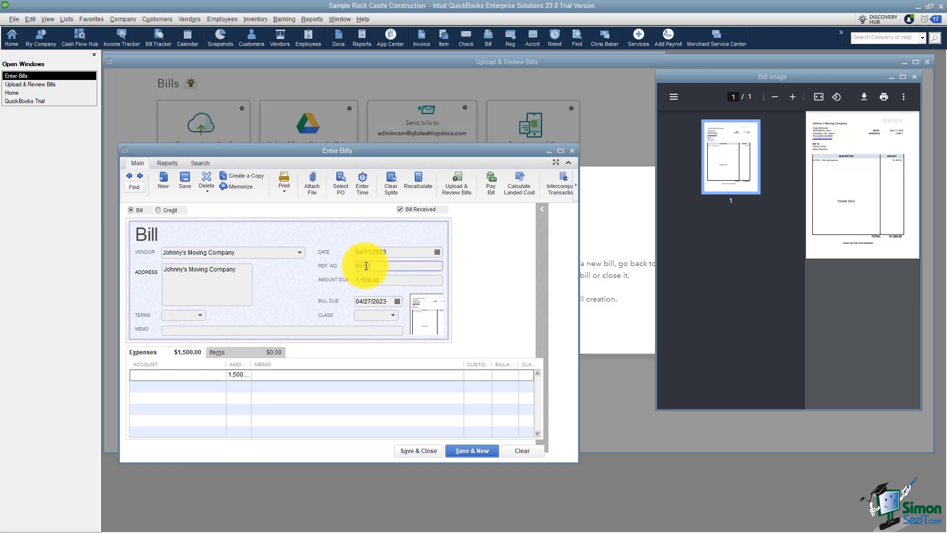
text(12)
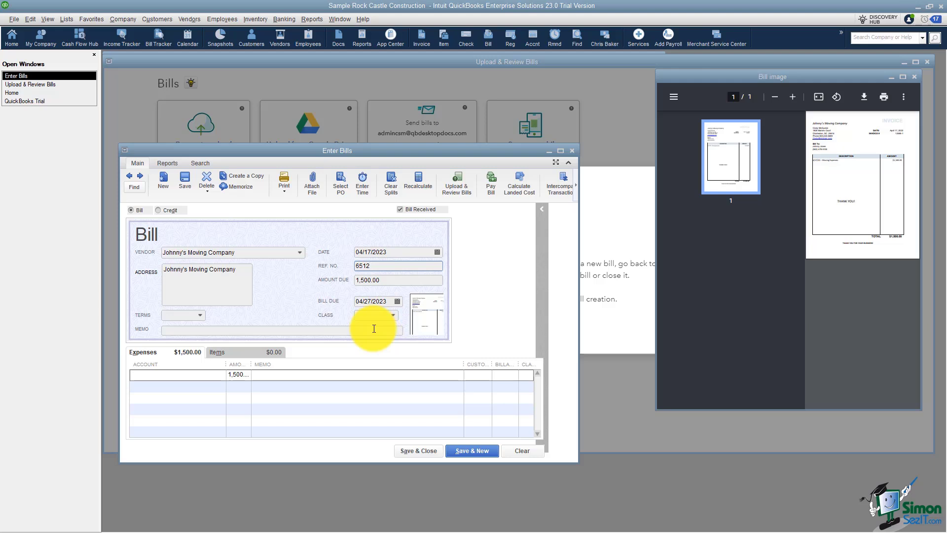
click(194, 377)
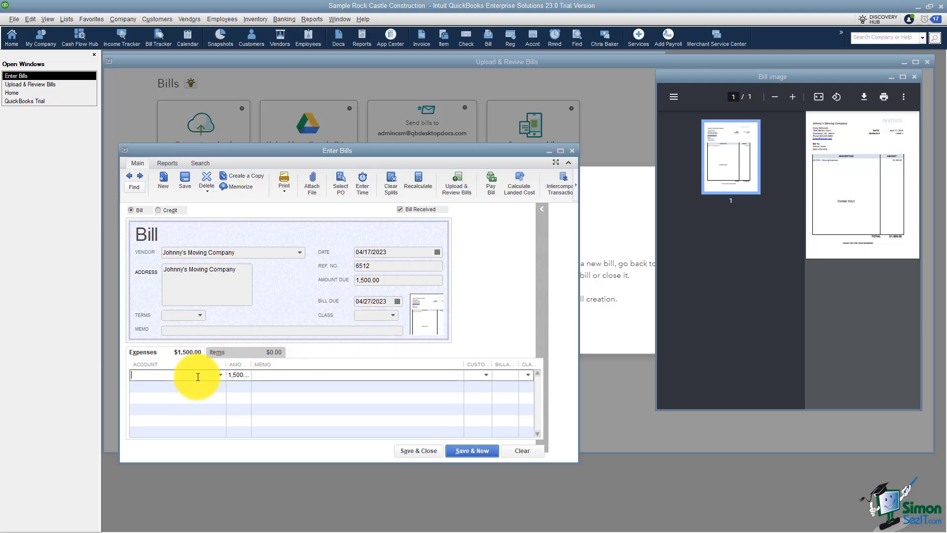
click(220, 374)
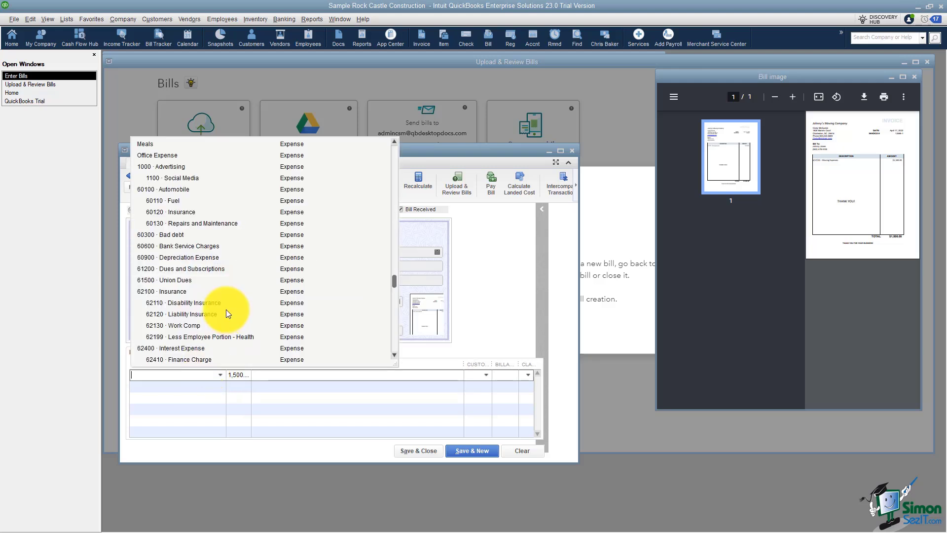
text(Office Expense)
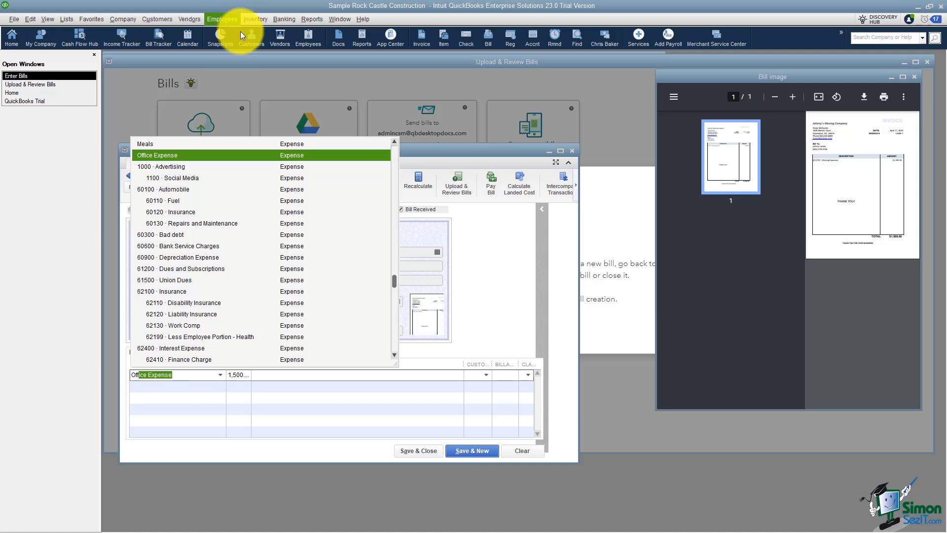
click(457, 337)
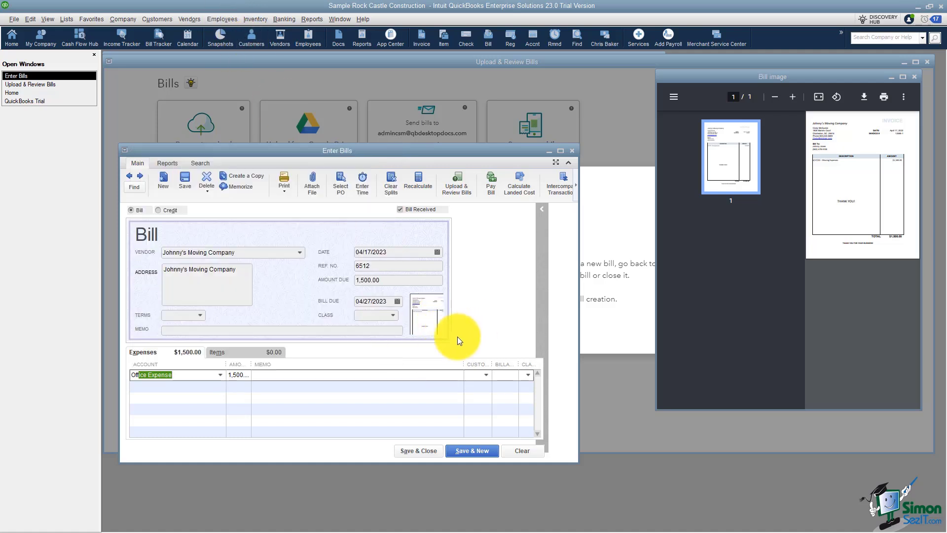
click(422, 451)
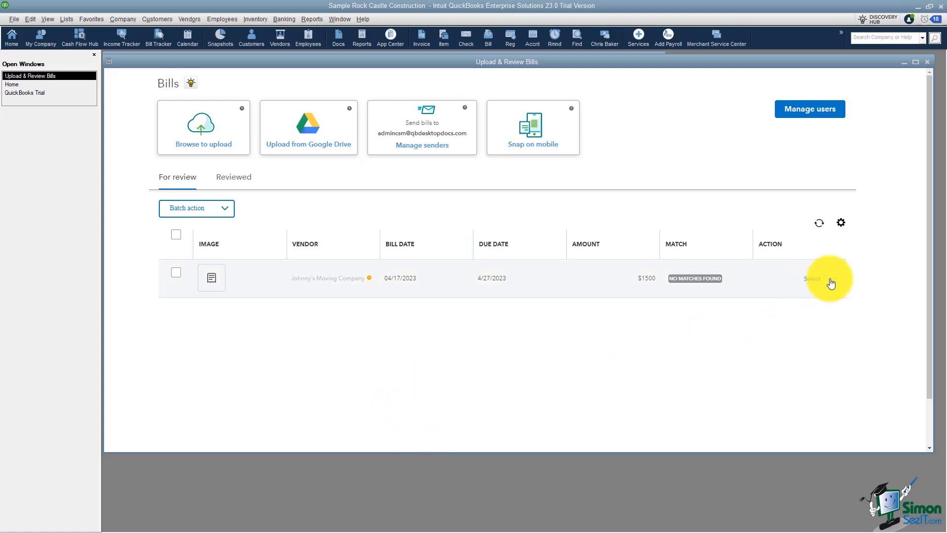
- Refresh the bills for review, then move the Johnny's Moving Company bill to Receipt Management and confirm the move
click(820, 222)
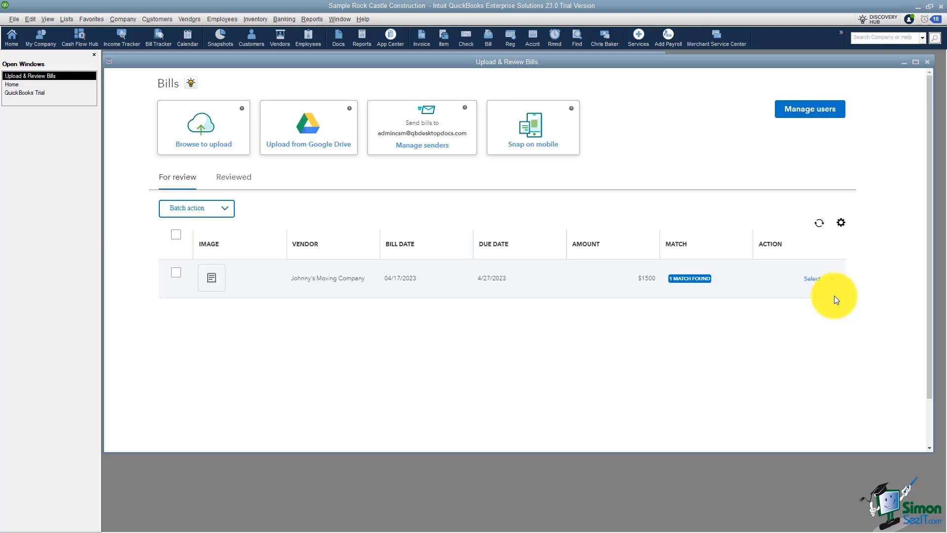
click(830, 279)
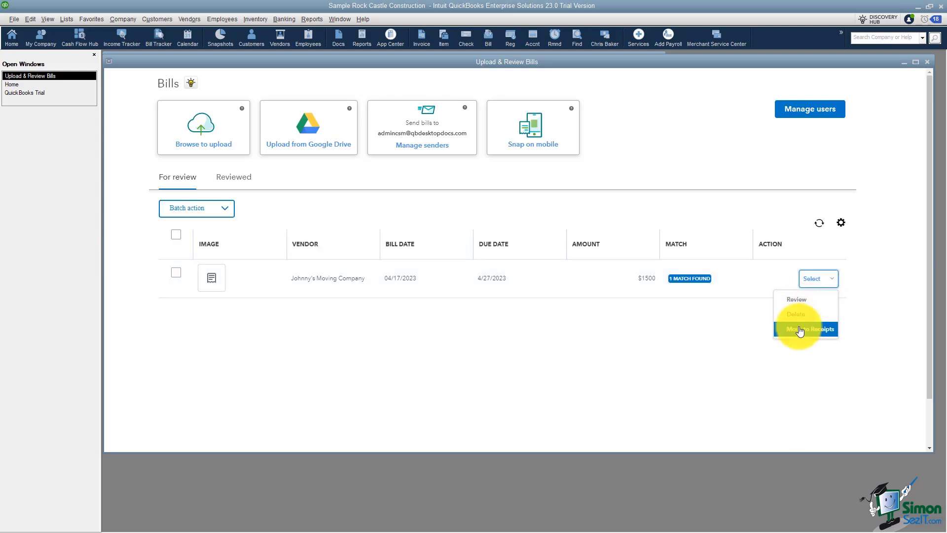
click(801, 330)
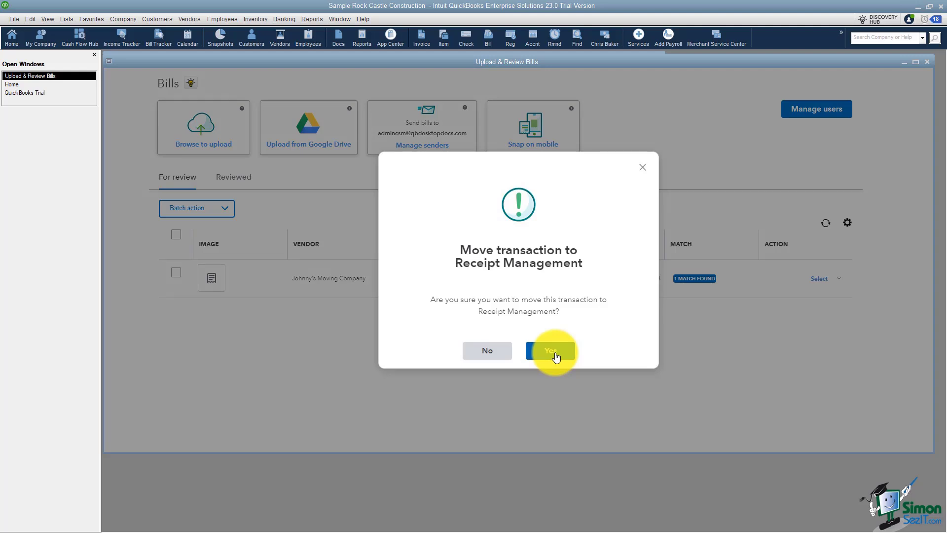
click(545, 353)
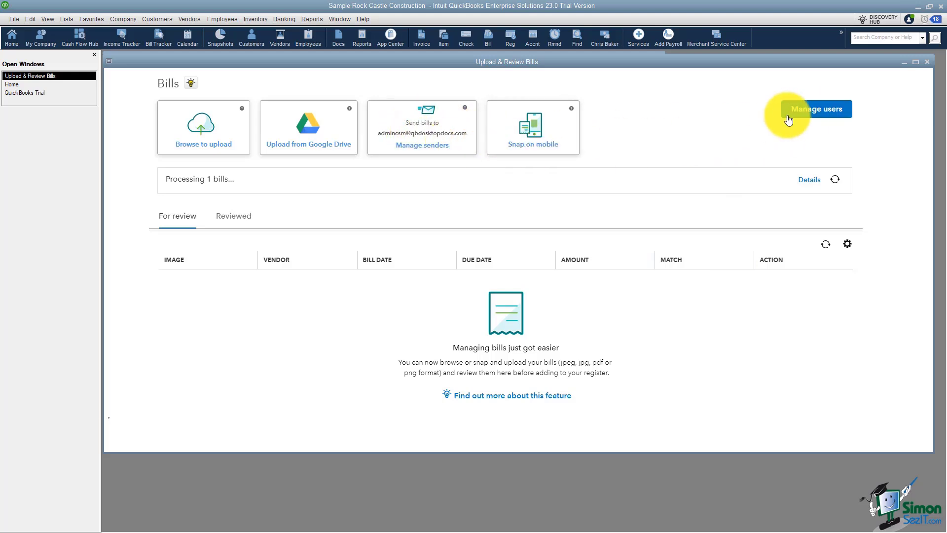
- Review the user management information and prerequisites for bill uploads, and close it without giving access
click(809, 112)
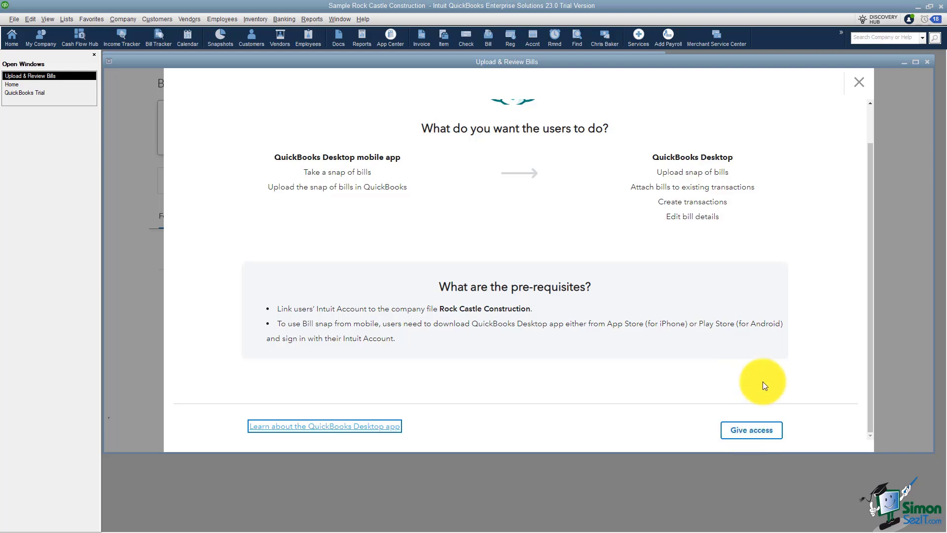
click(857, 83)
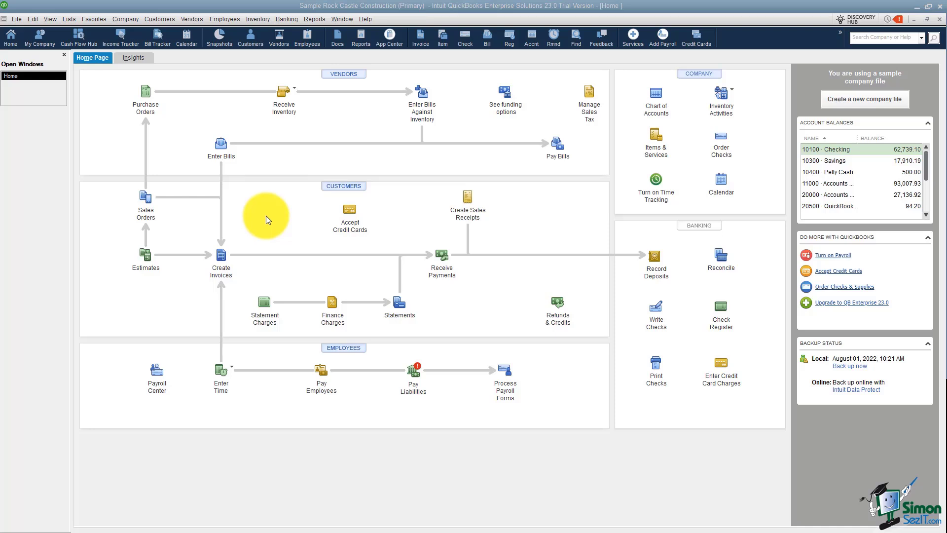
- Review the new transaction options in the Vendor Center and return to the home page
click(347, 75)
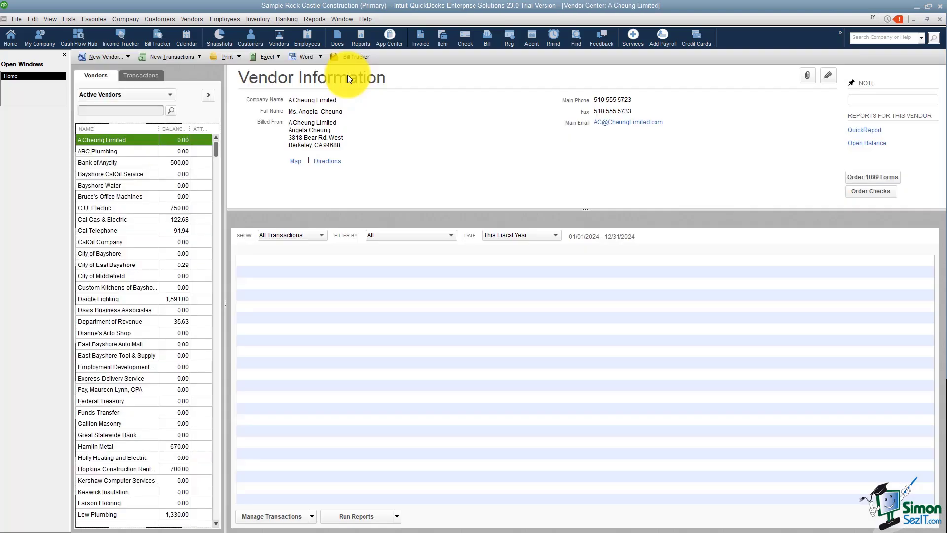
click(199, 56)
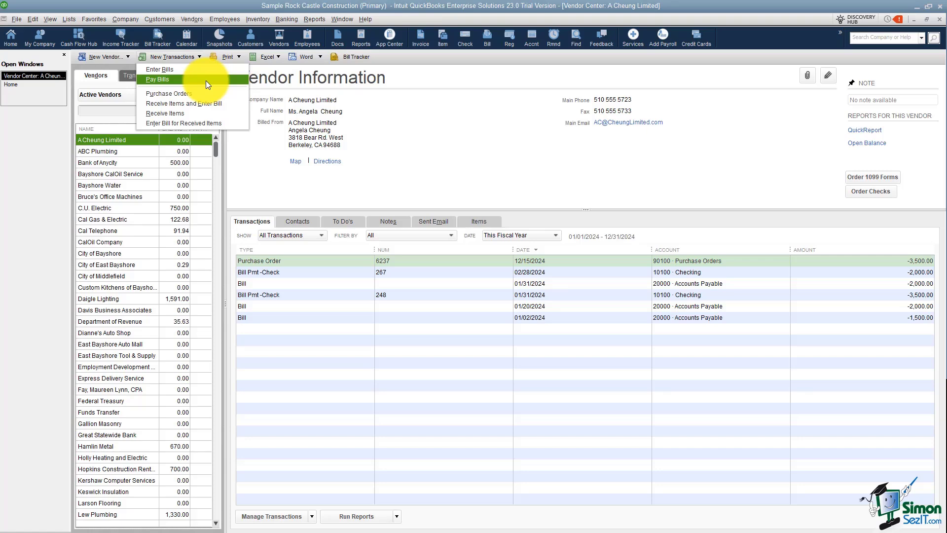
click(17, 85)
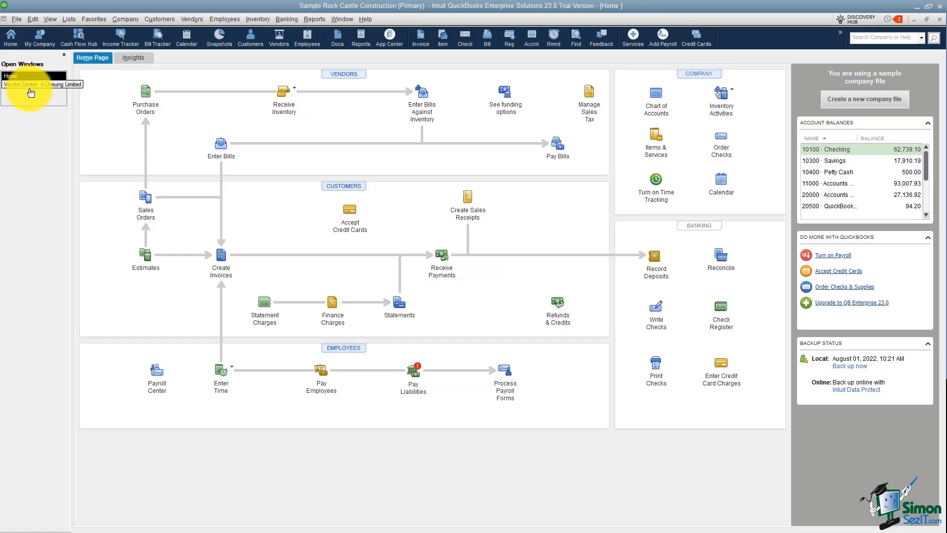
- View the previously entered Thomas Kitchen & Bath bill from the bill entry window, then close the window
click(222, 144)
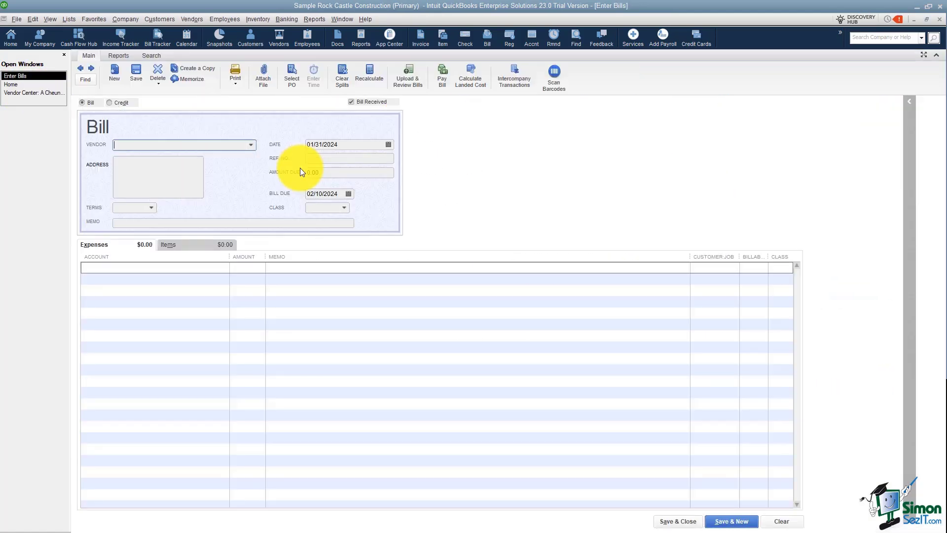
click(79, 67)
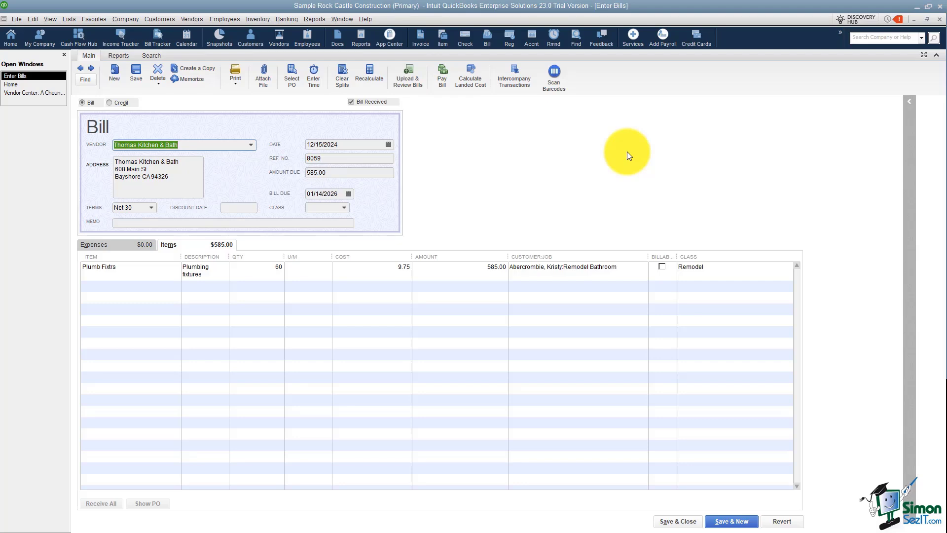
click(940, 18)
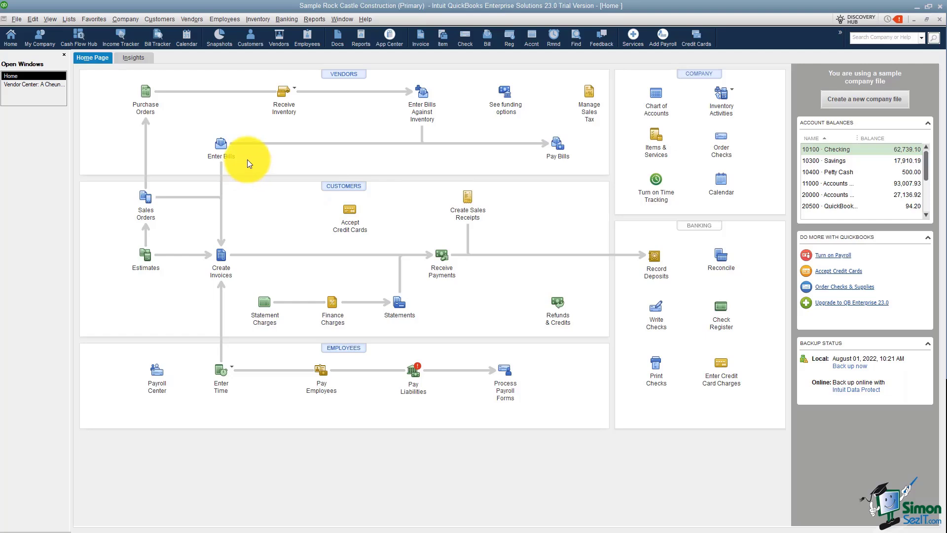
- Open the bills to be paid, check those due on or before 02/10/2024, and show all bills
click(557, 148)
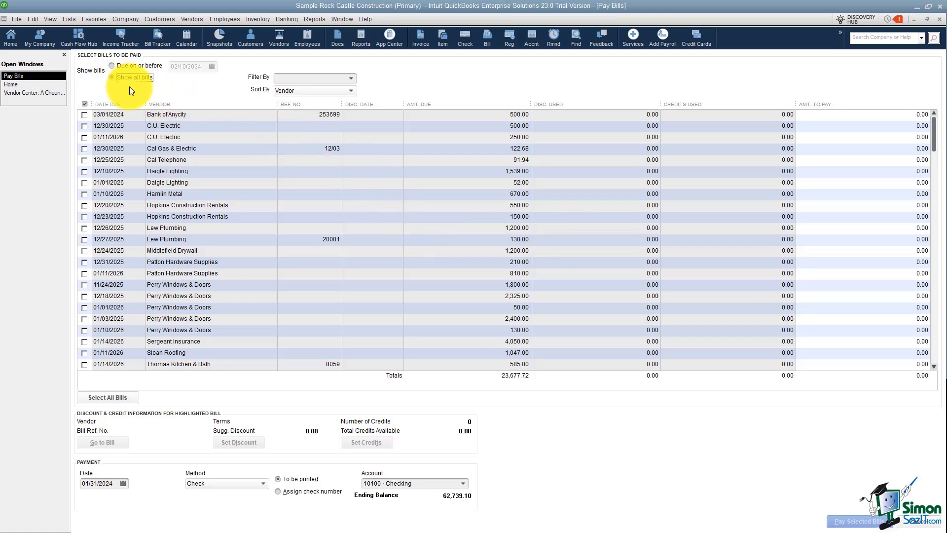
click(113, 66)
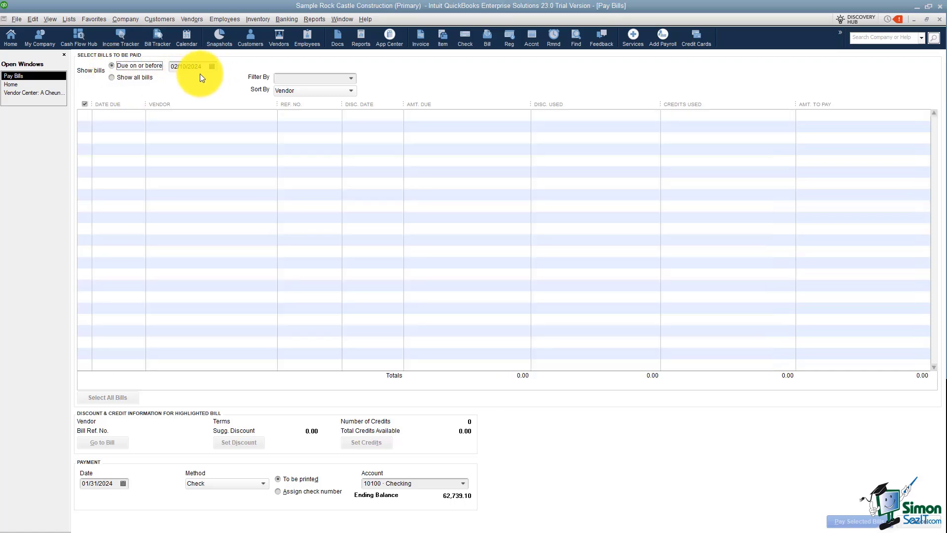
click(112, 78)
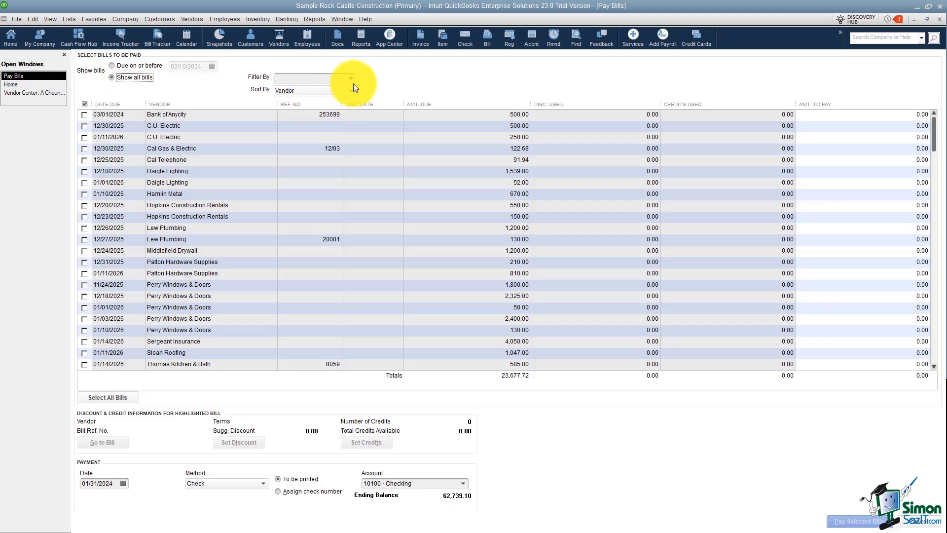
- Filter the payable bills by Cal Gas & Electric, restore All vendors, and review the sort options while keeping Vendor
click(353, 78)
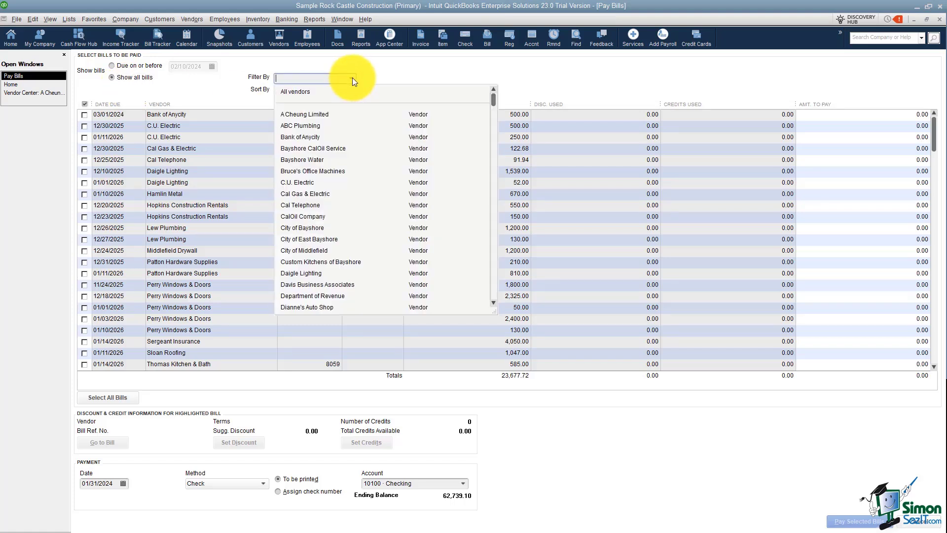
click(313, 193)
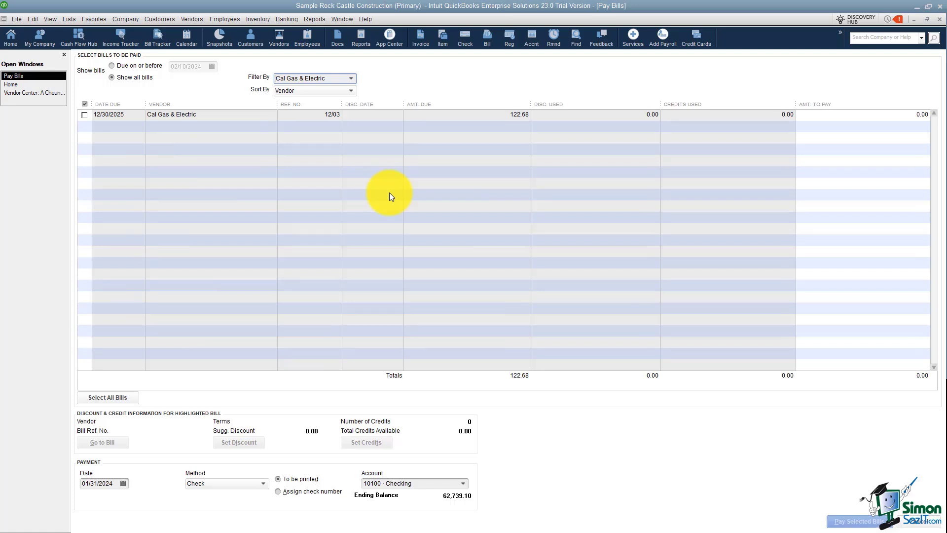
click(351, 78)
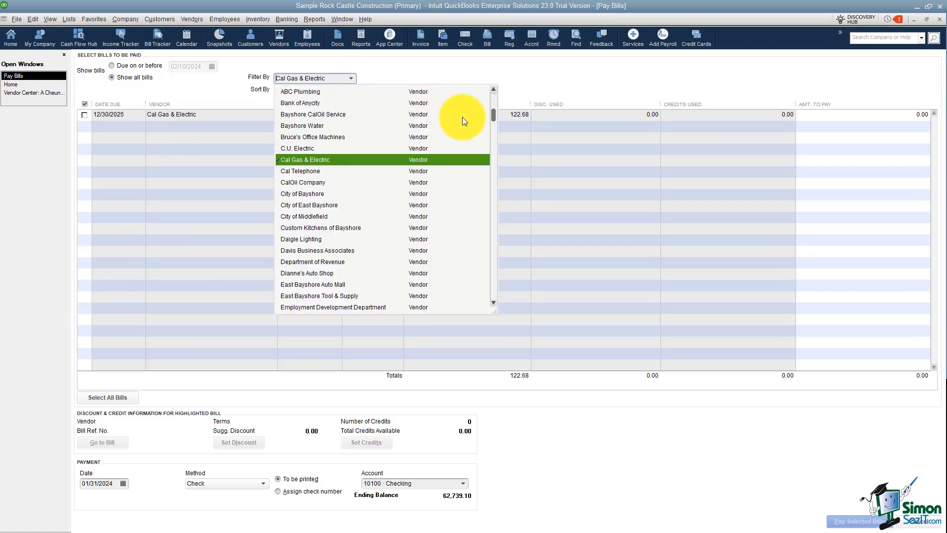
drag(493, 114, 478, 90)
click(306, 92)
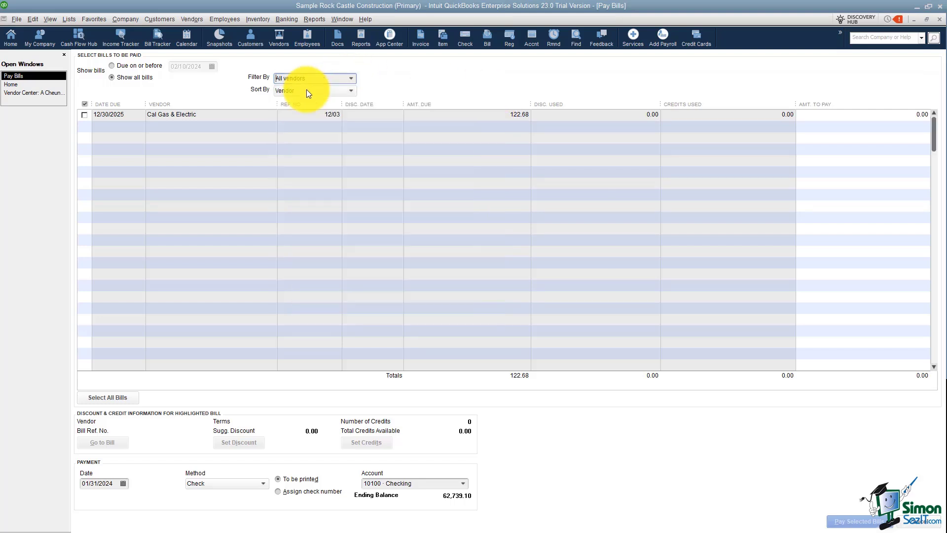
click(348, 90)
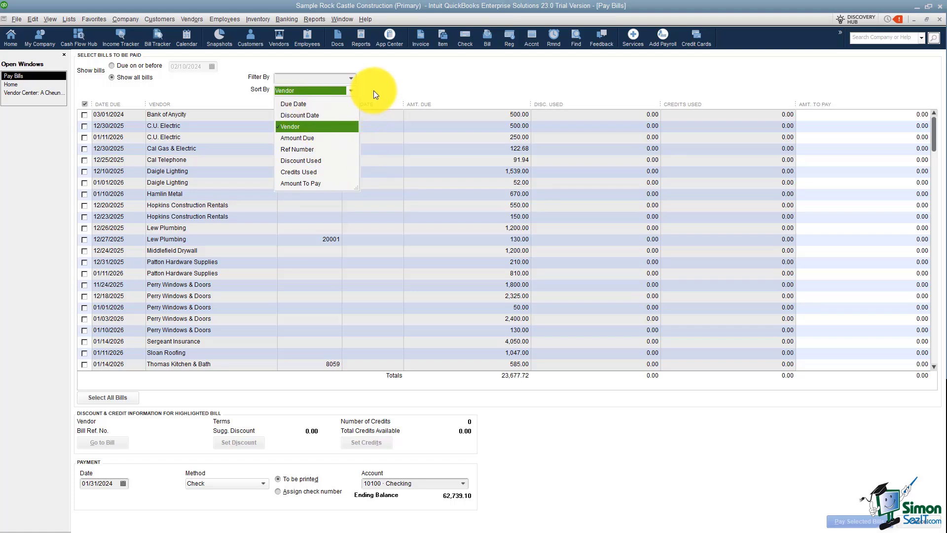
click(389, 84)
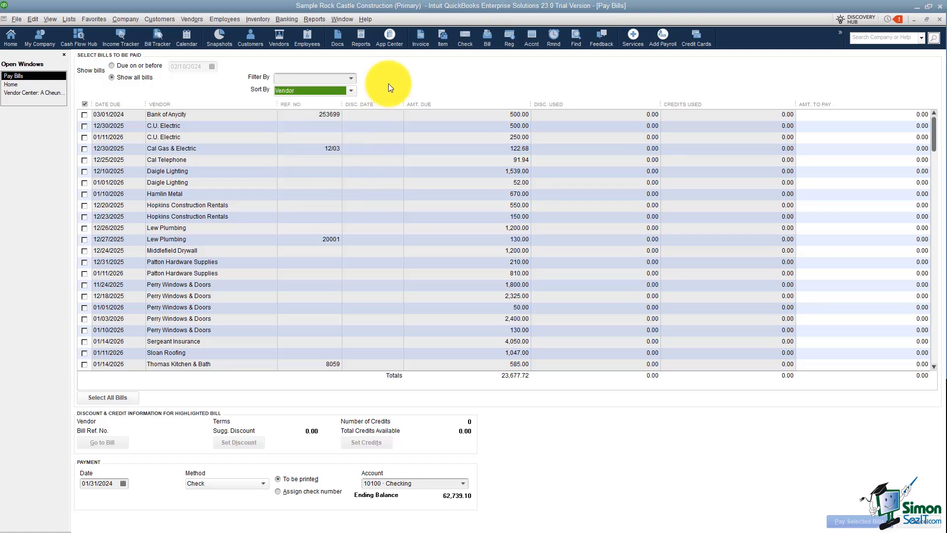
- Select both C.U. Electric bills for payment and set the amount to pay on the 12/30/2025 bill to 455.00
click(85, 125)
click(84, 137)
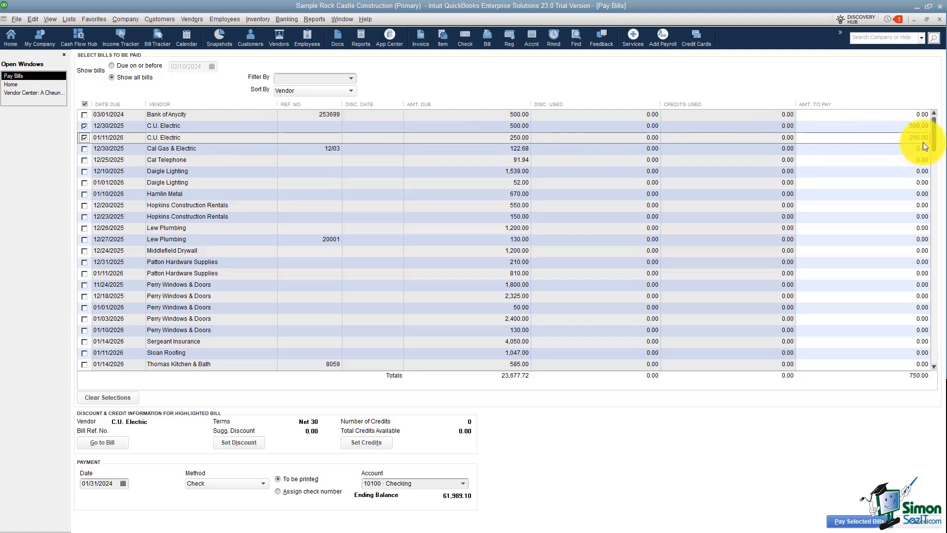
click(903, 125)
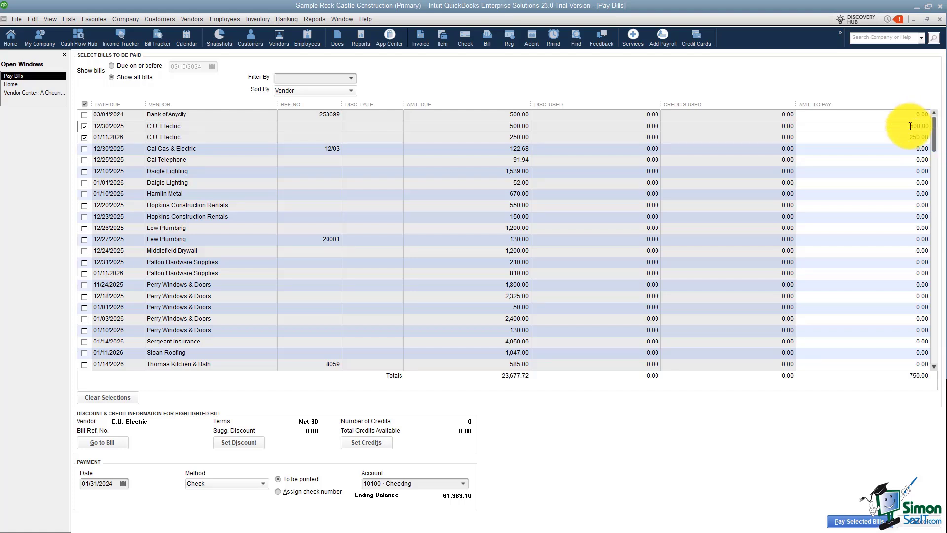
drag(910, 125, 931, 131)
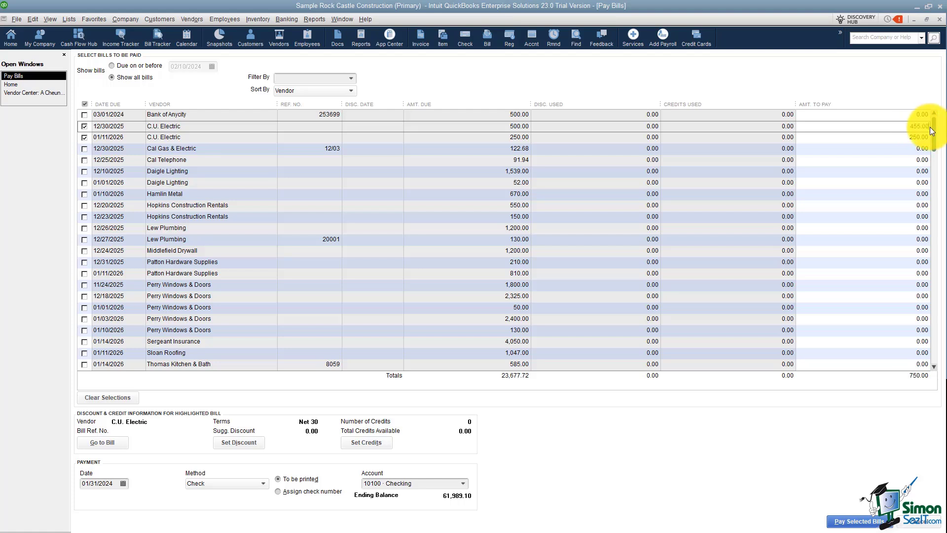
click(905, 137)
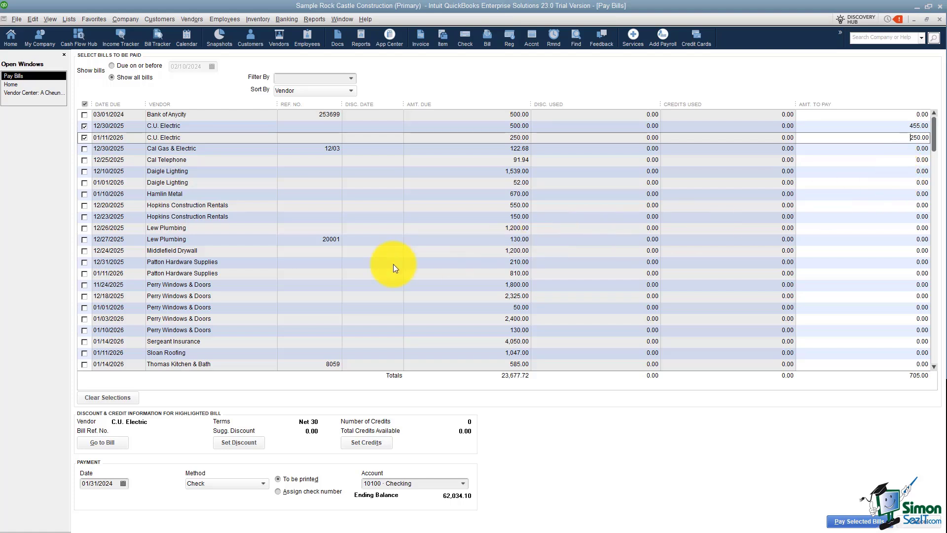
- View the full details of the C.U. Electric bill due 12/30/2025, then close the bill
click(174, 193)
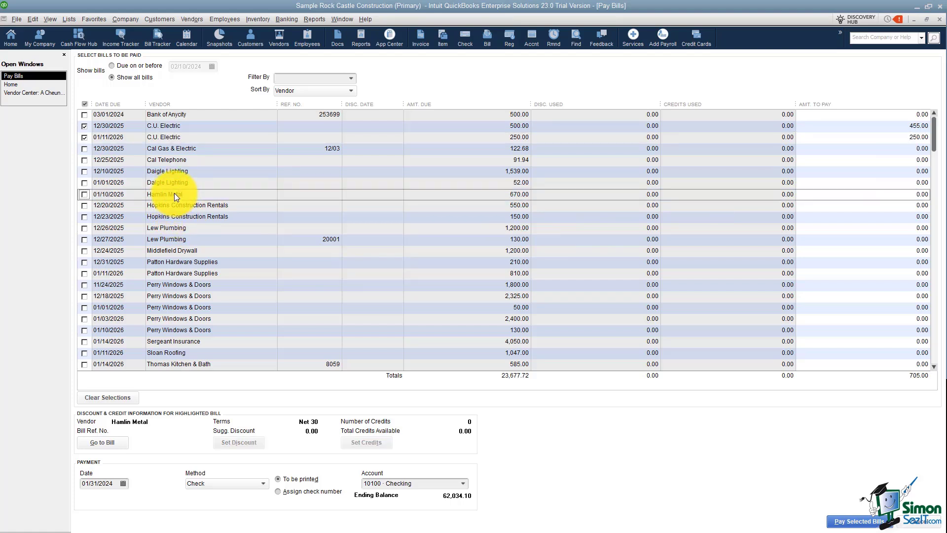
click(180, 127)
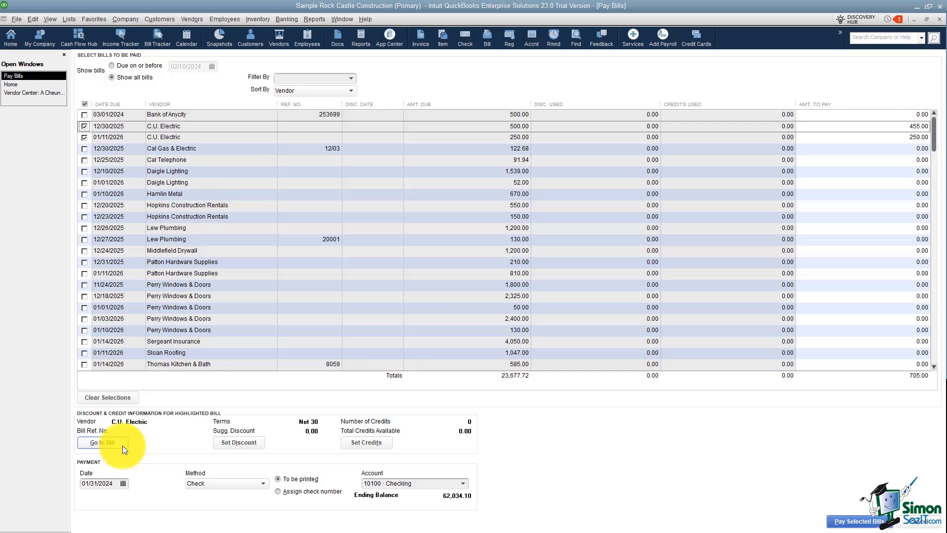
click(102, 443)
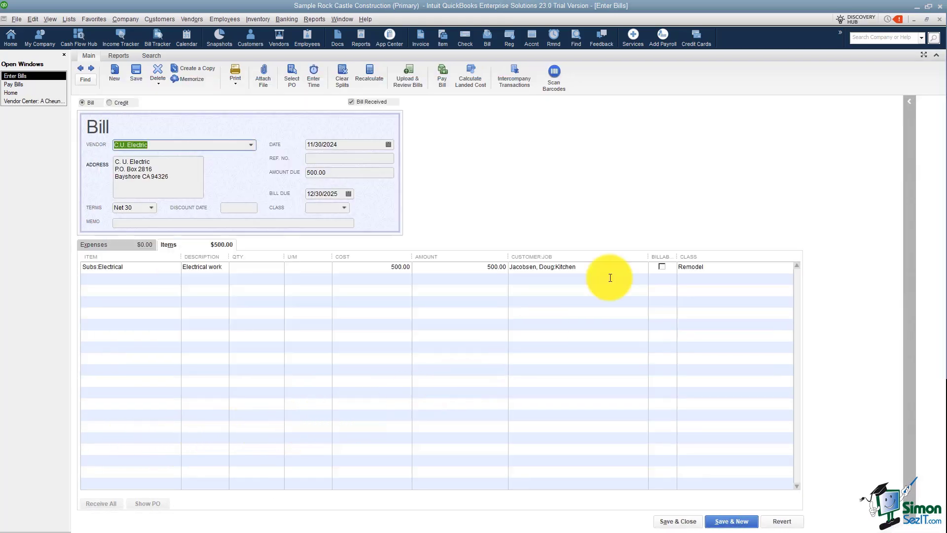
click(940, 19)
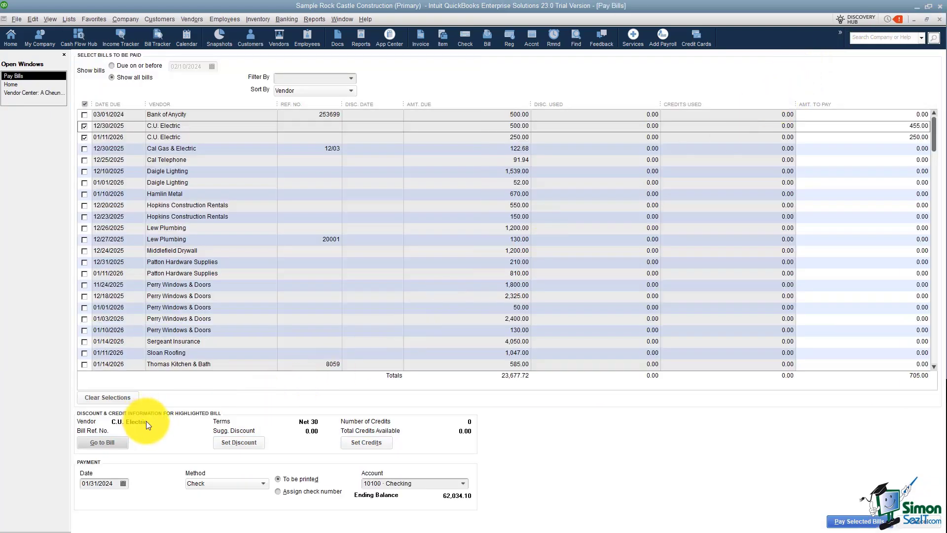
- Check the discount and credit options for the C.U. Electric bill due 12/30/2025 without applying any
click(247, 444)
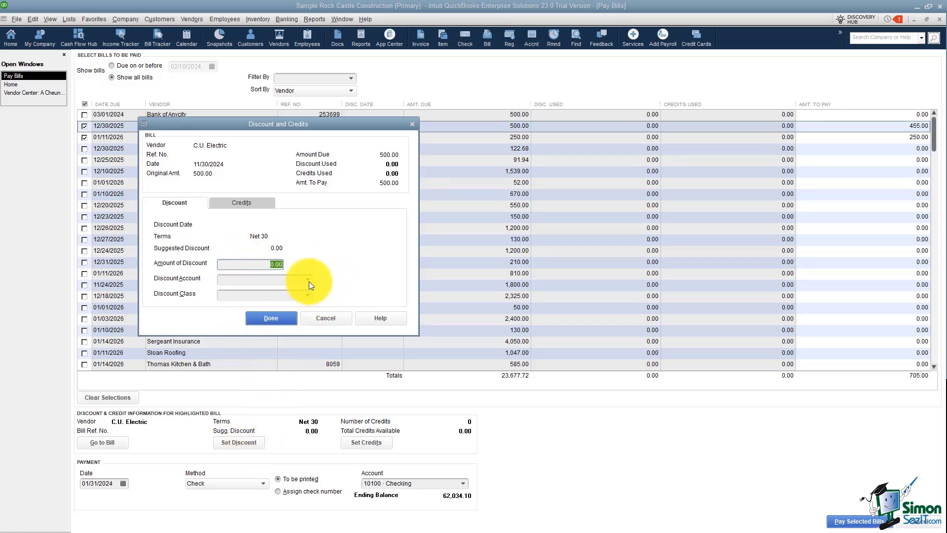
click(320, 321)
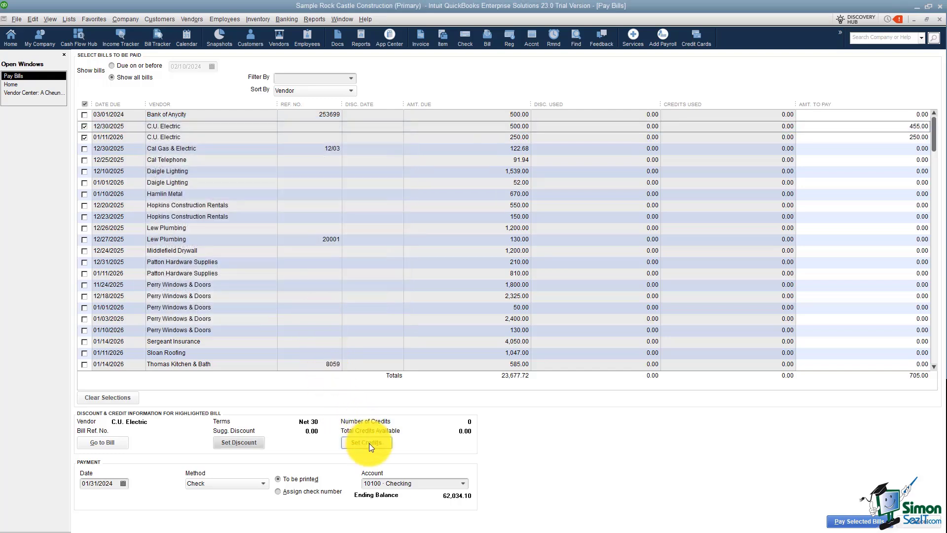
click(375, 443)
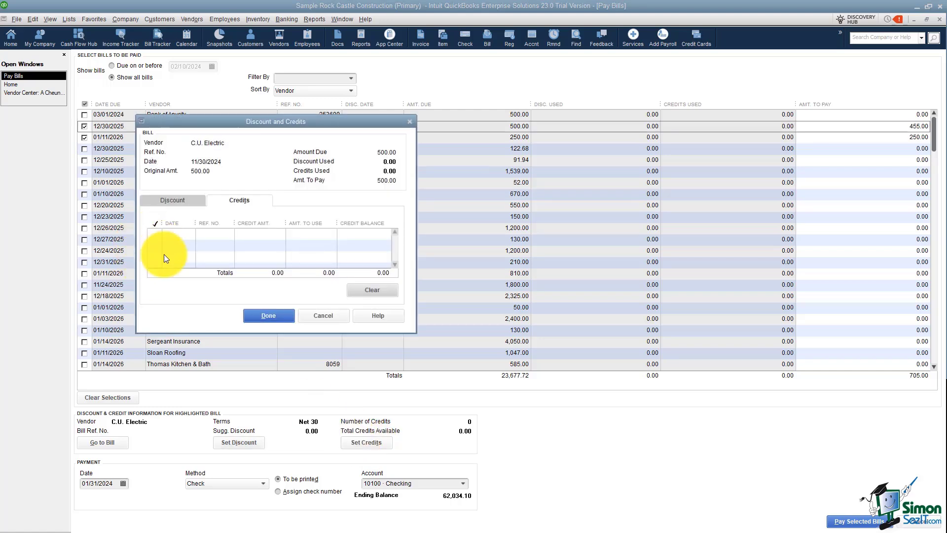
click(343, 319)
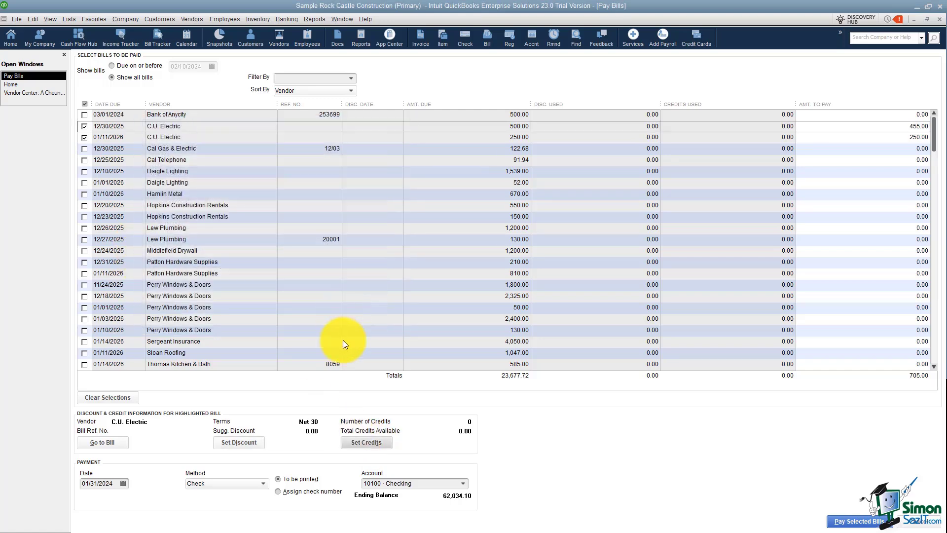
- Set the payment date to 02/08/2024, keep Check as the payment method, and choose to assign the check number
click(123, 483)
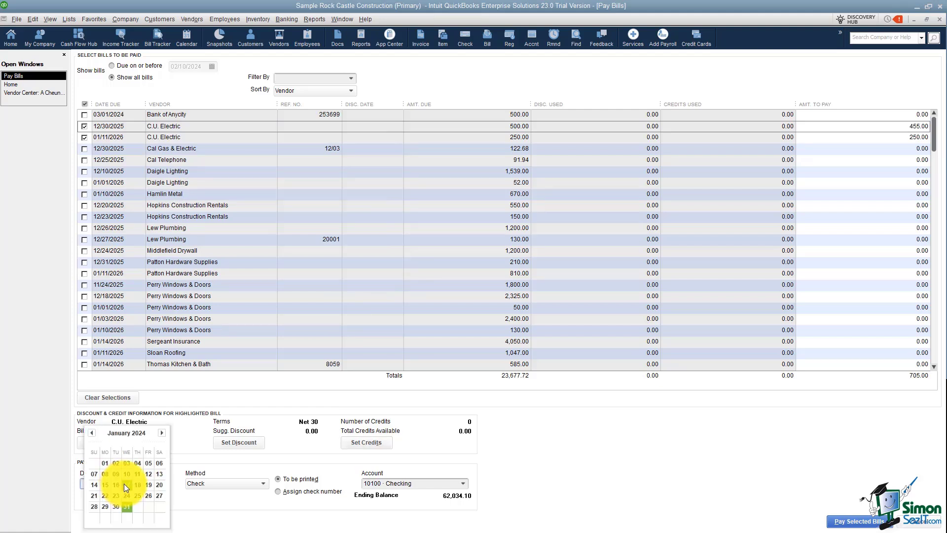
click(161, 433)
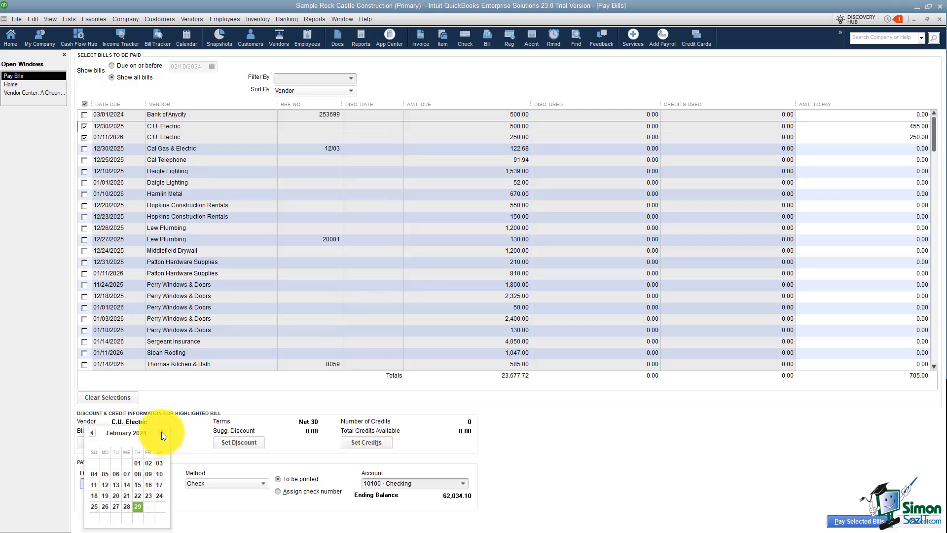
click(140, 473)
click(263, 483)
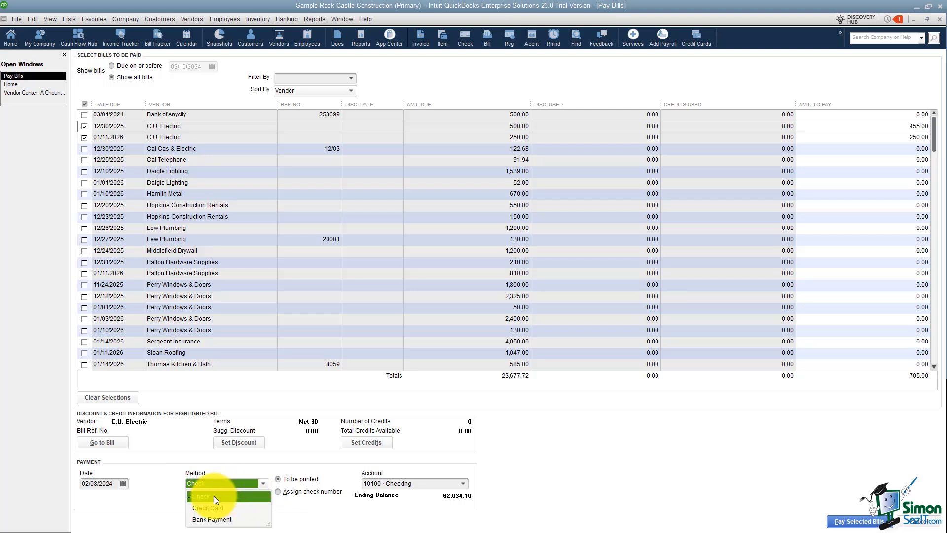
click(238, 497)
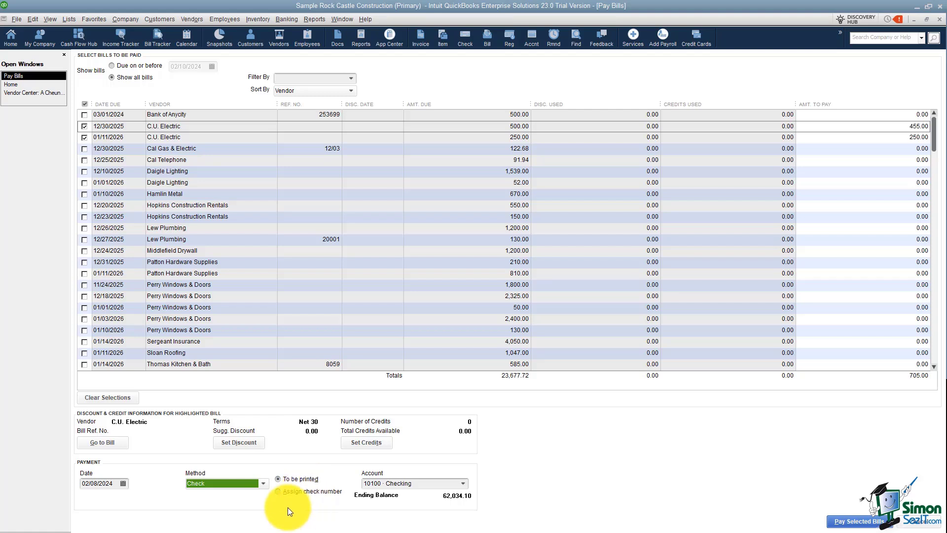
click(277, 491)
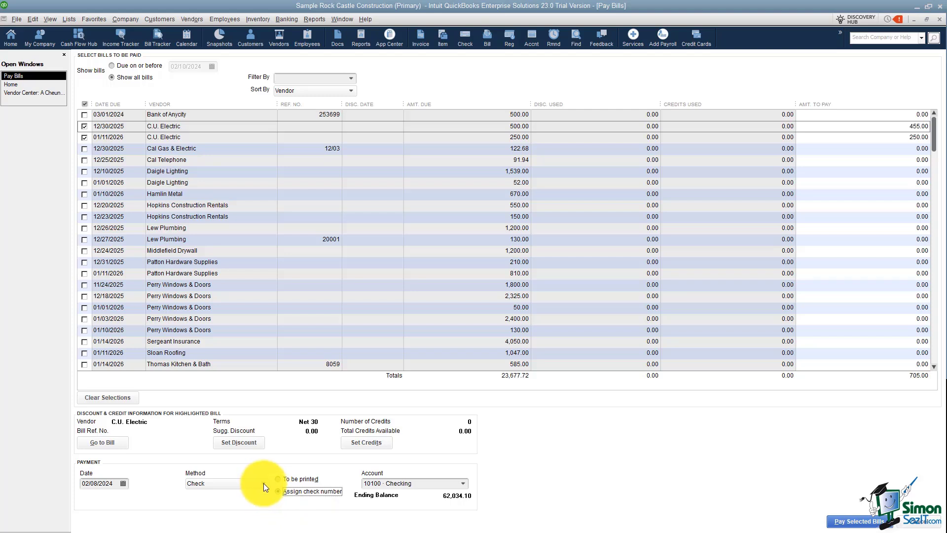
- Try Credit Card as the payment method, check its payment account, and switch the method back to Check
click(264, 485)
click(223, 508)
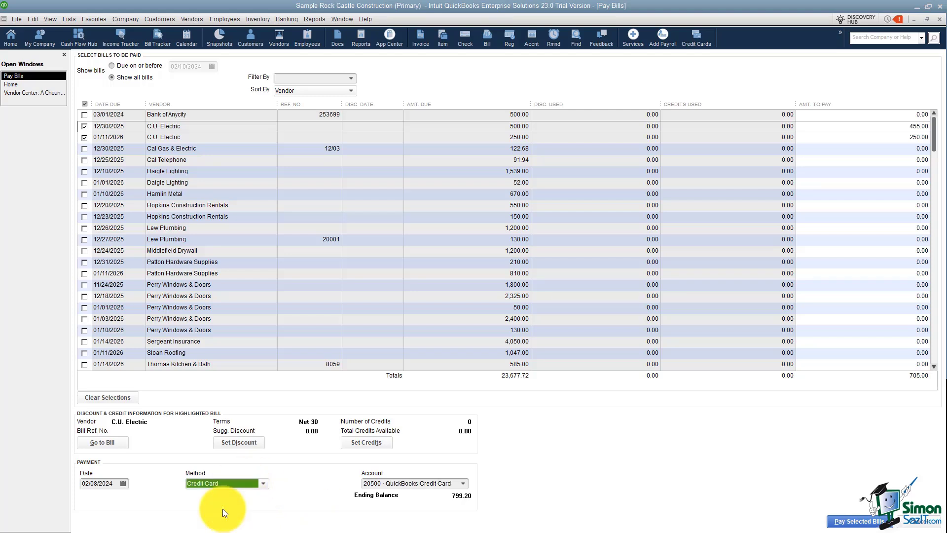
click(464, 483)
click(464, 483)
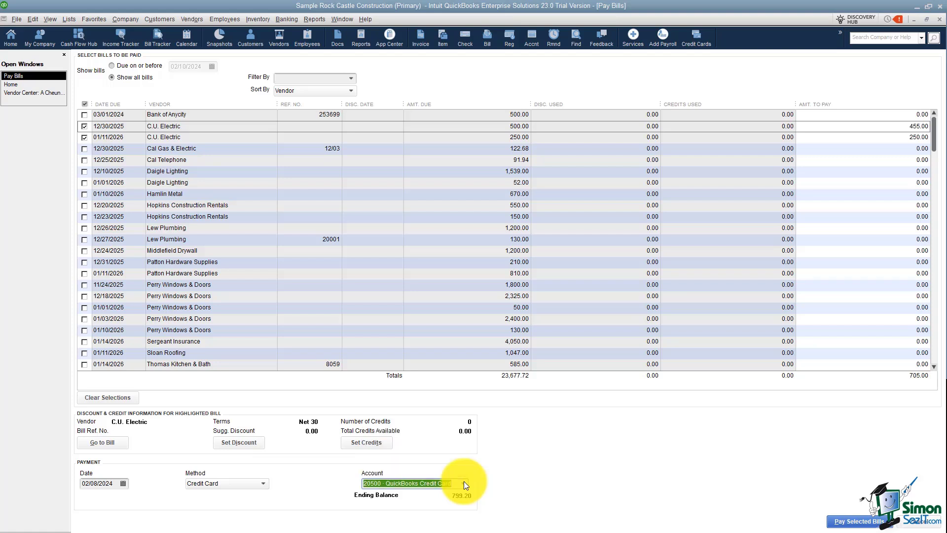
click(264, 483)
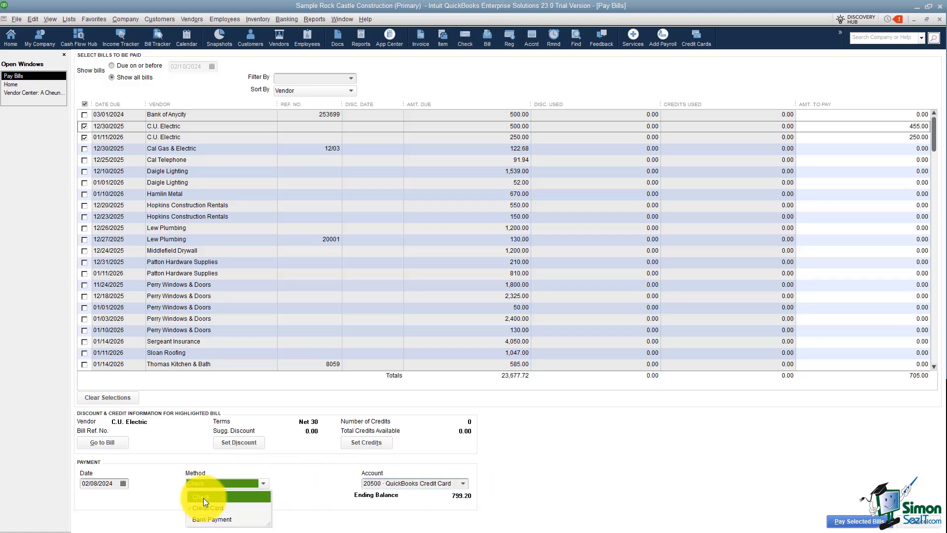
click(203, 499)
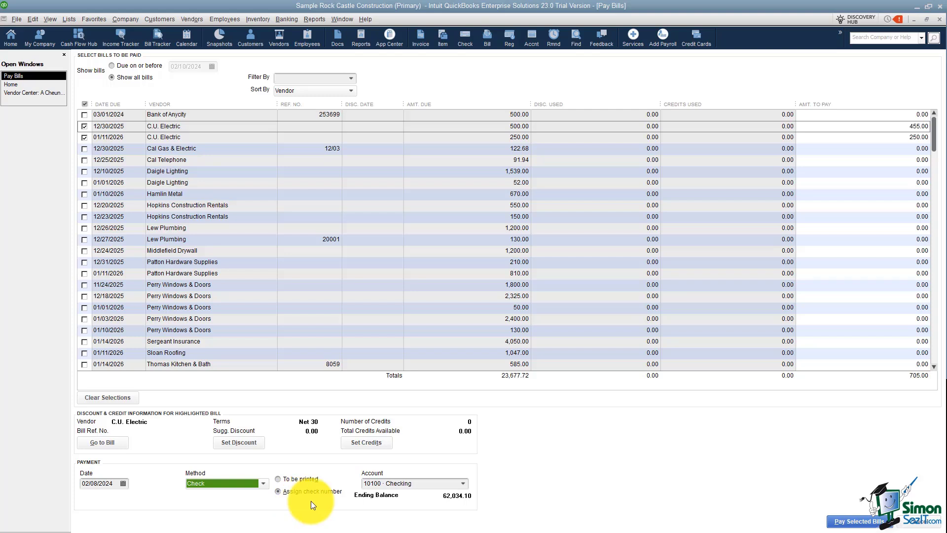
- Pay the selected bills from 10100 · Checking, assigning check number 45698 to the C.U. Electric payment
click(463, 483)
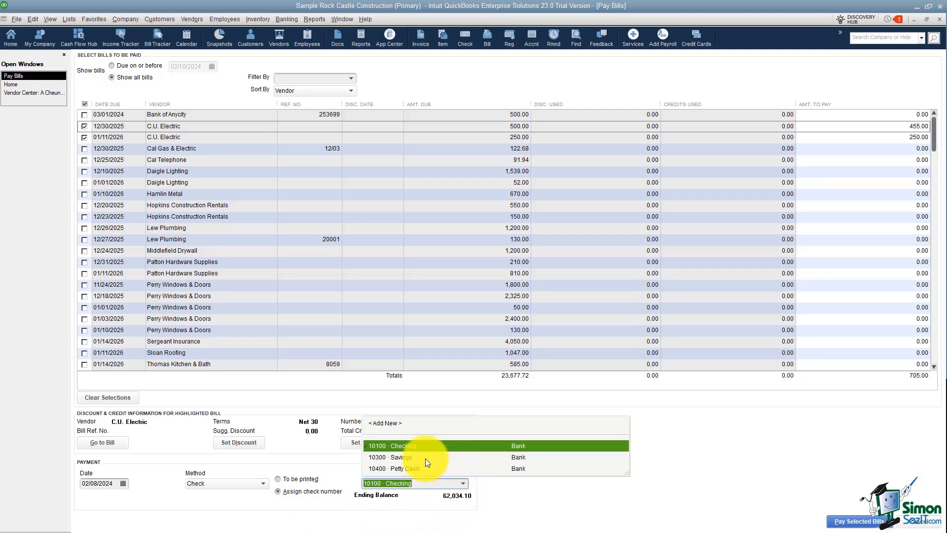
click(396, 445)
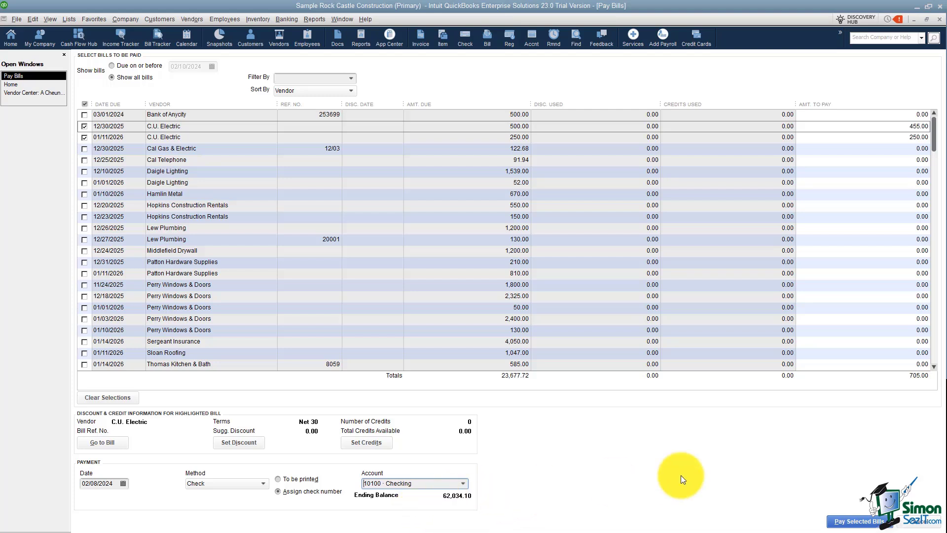
click(859, 523)
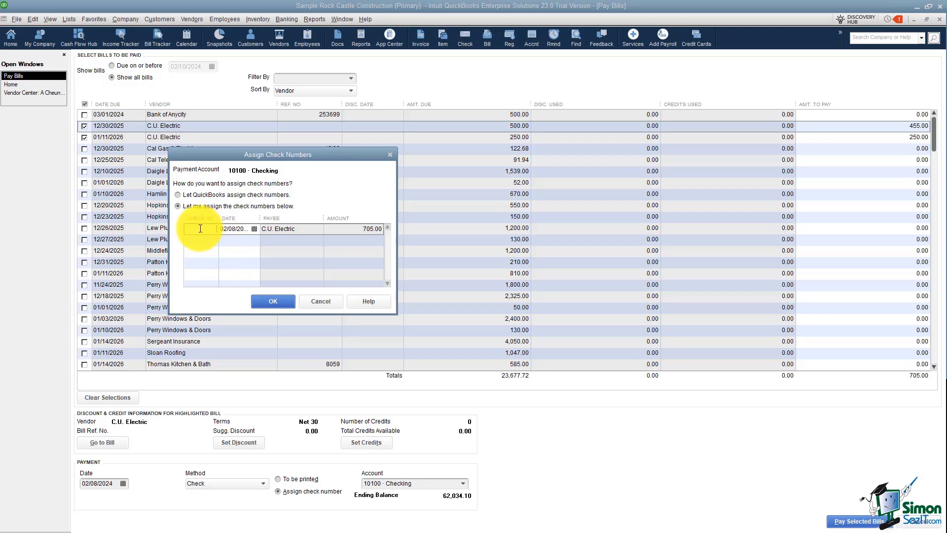
text(45)
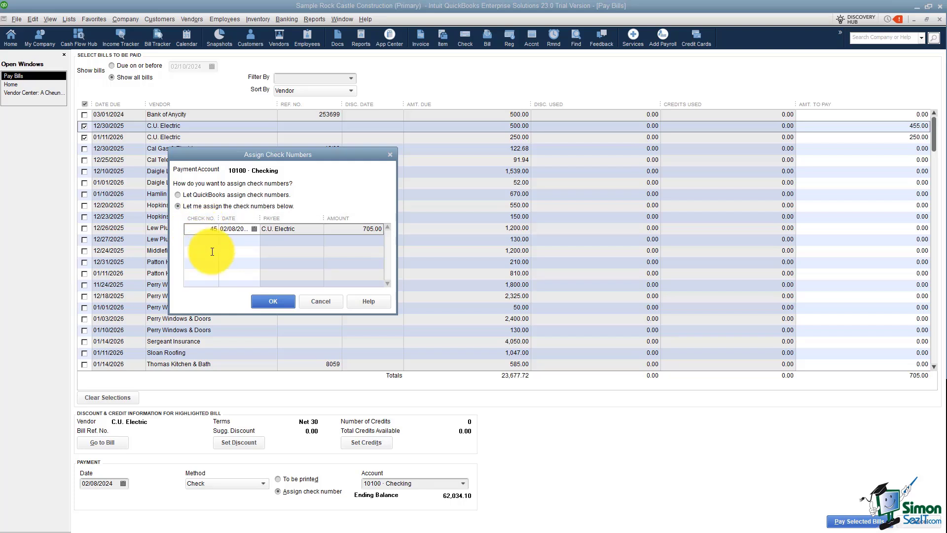
key(BackSpace)
key(BackSpace)
text(4569)
click(274, 303)
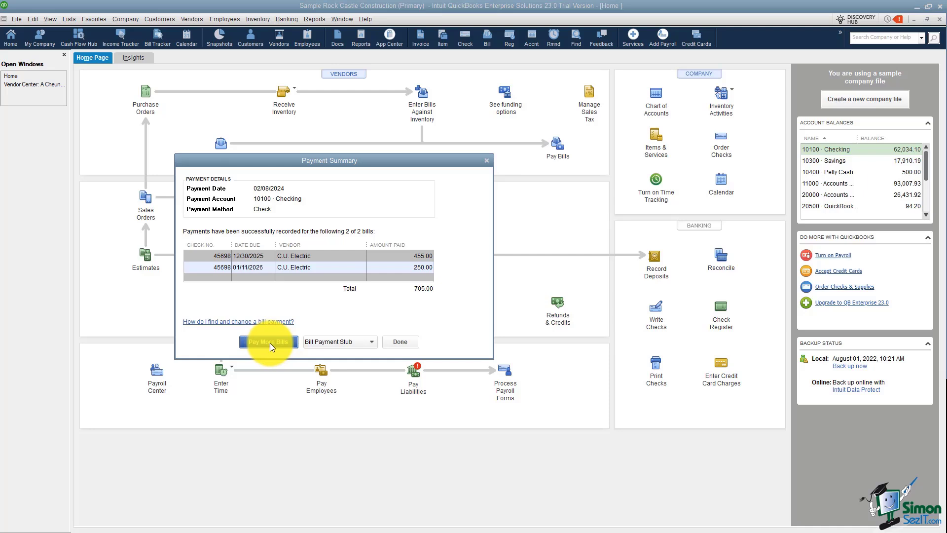
- Review the output options for the bill payment stub and close the payment summary
click(372, 342)
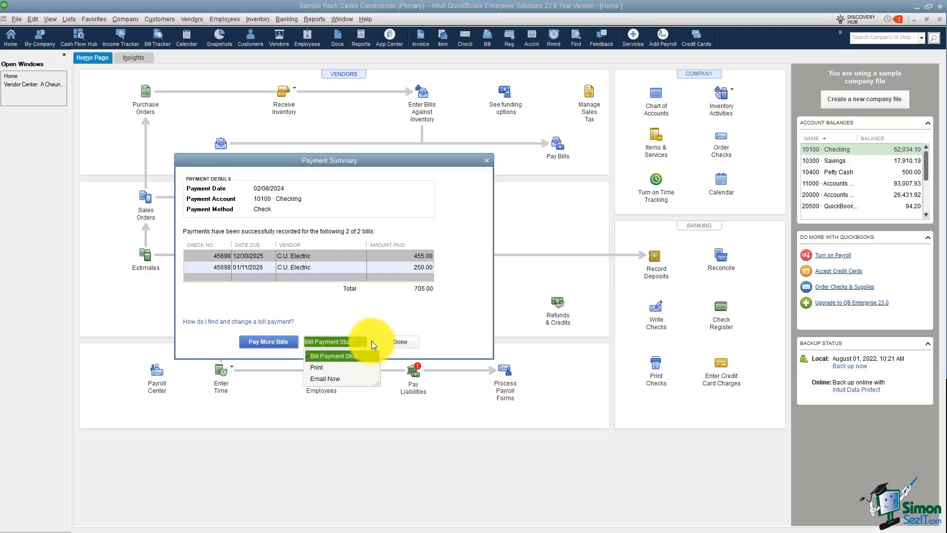
click(346, 355)
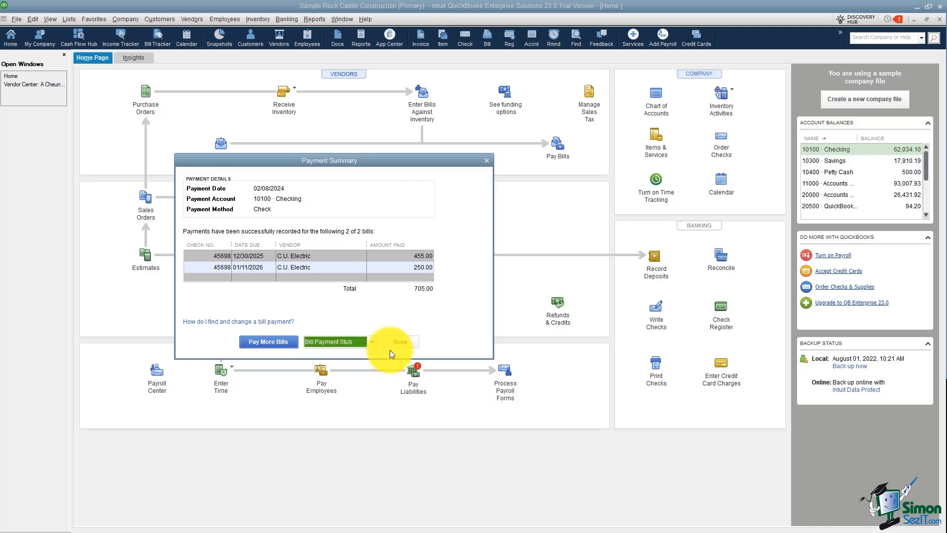
click(393, 345)
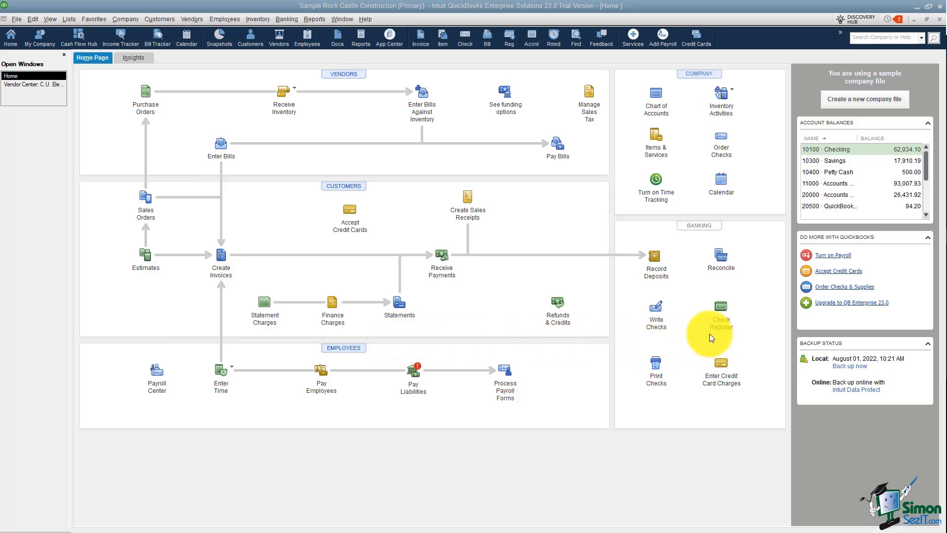
- Review the 02/08/2024 bill payment check among C.U. Electric's transactions in the Vendor Center and return to the home page
click(49, 85)
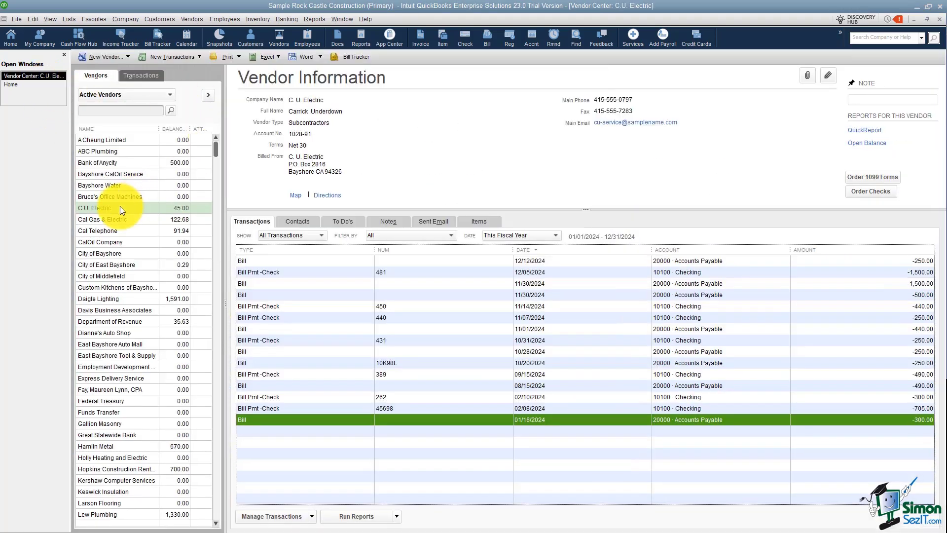
click(121, 208)
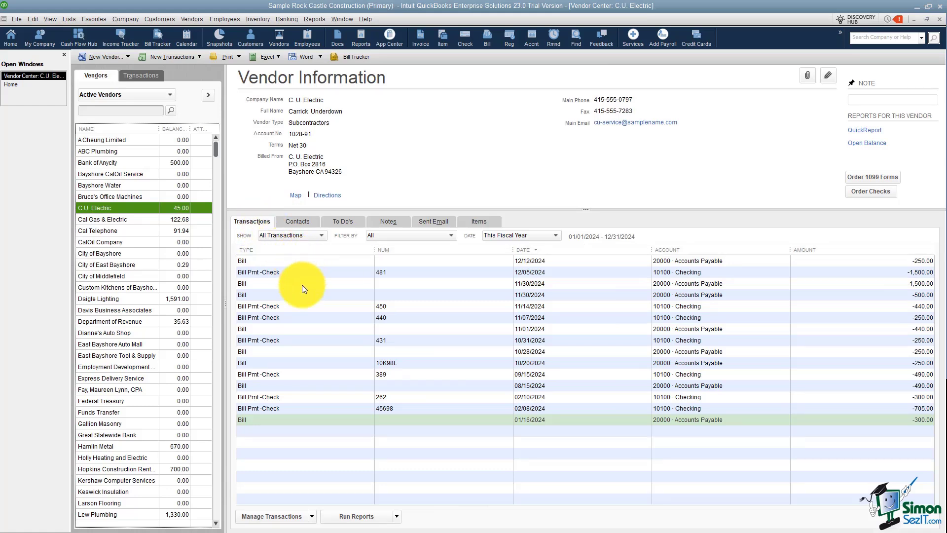
click(250, 410)
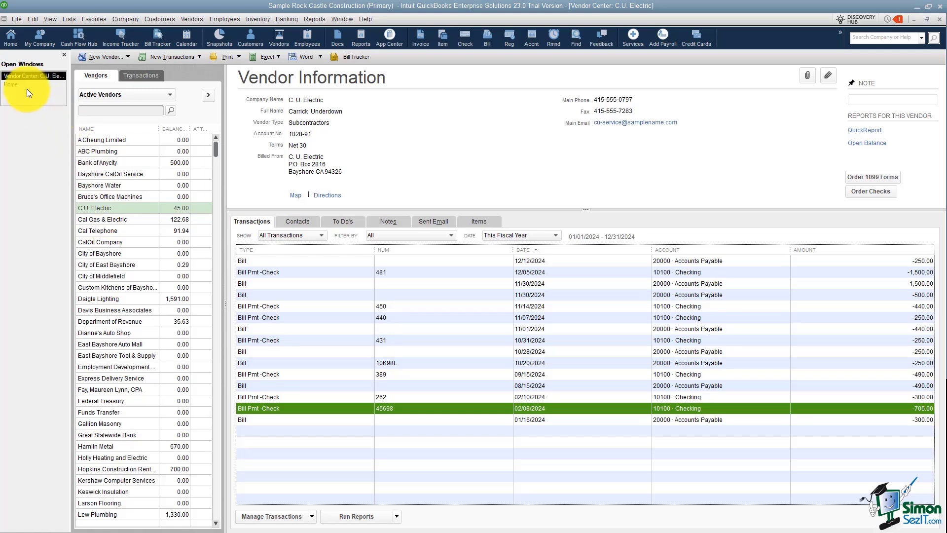
click(15, 84)
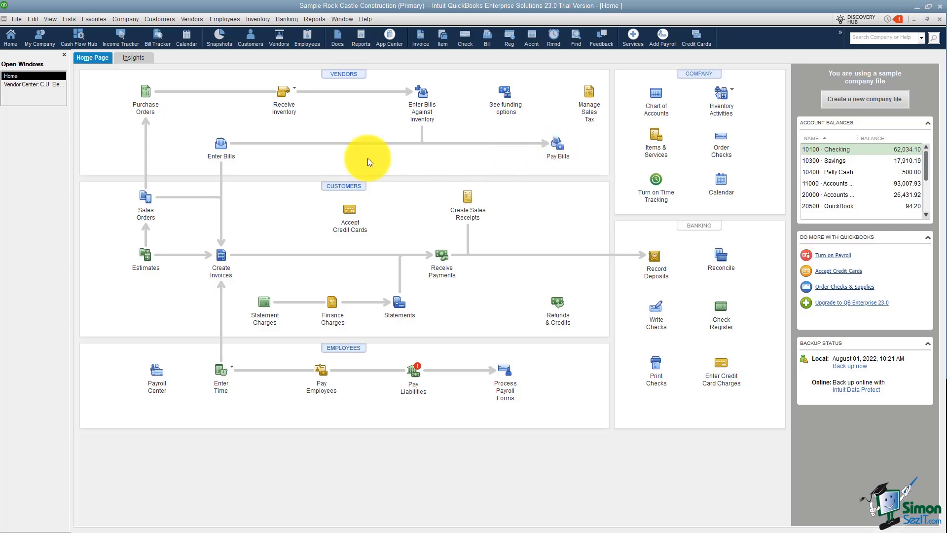
click(38, 85)
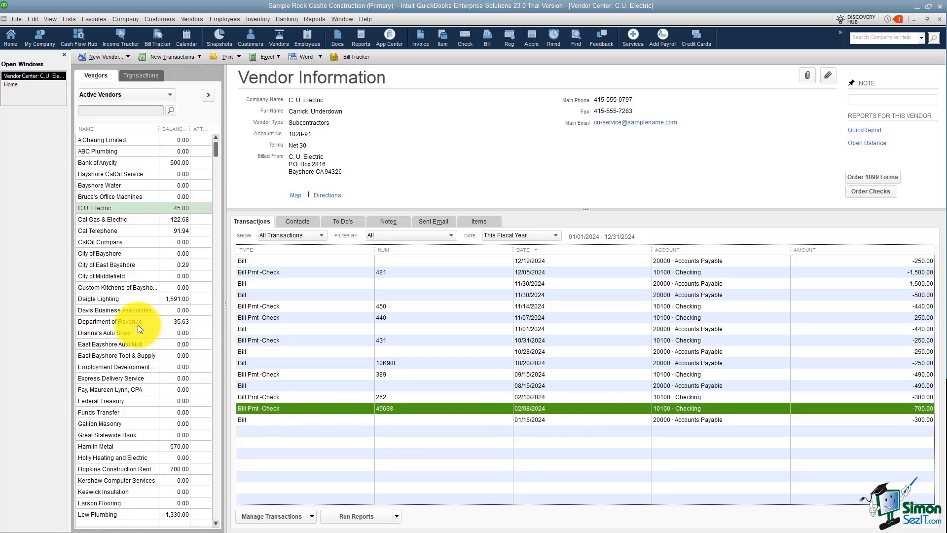
click(12, 84)
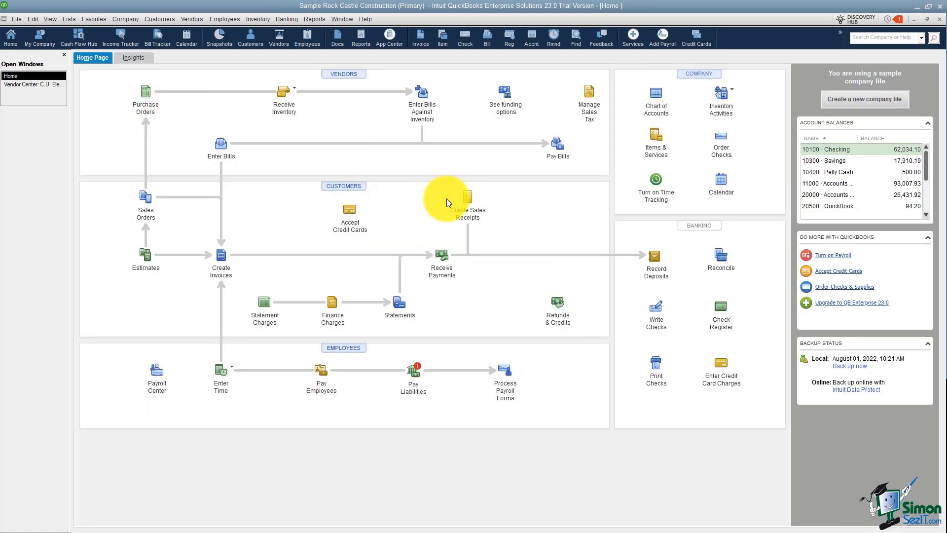
- Open the 10100 · Checking register and find the transaction with an amount of 705.00, searching backward
click(718, 321)
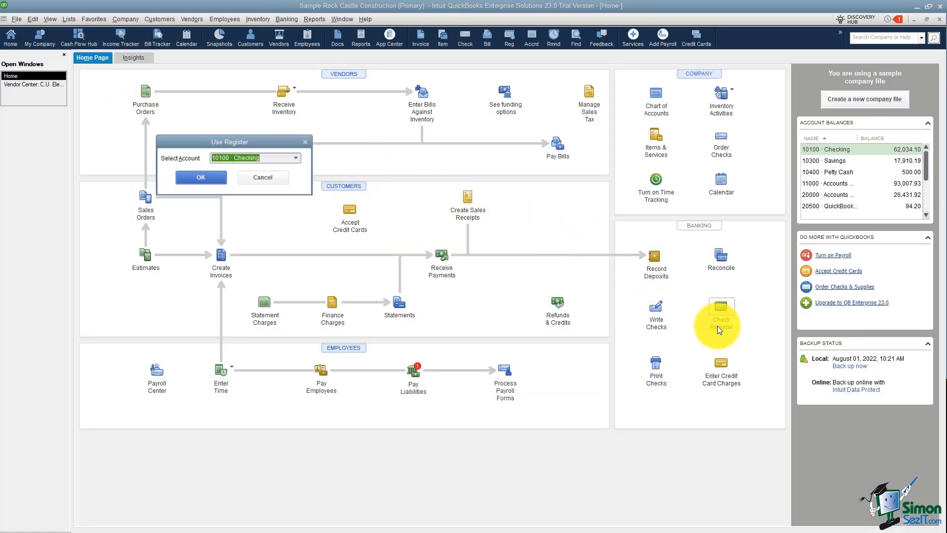
click(213, 174)
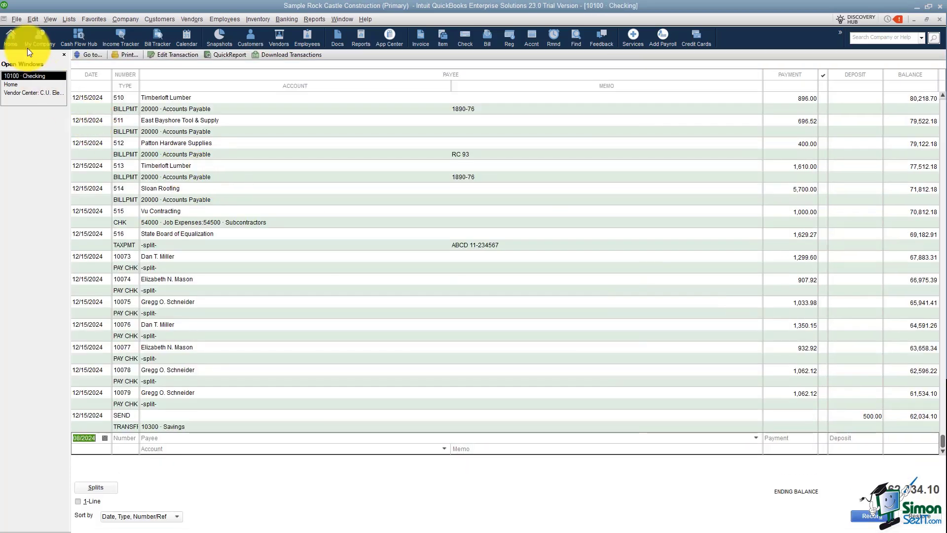
click(88, 58)
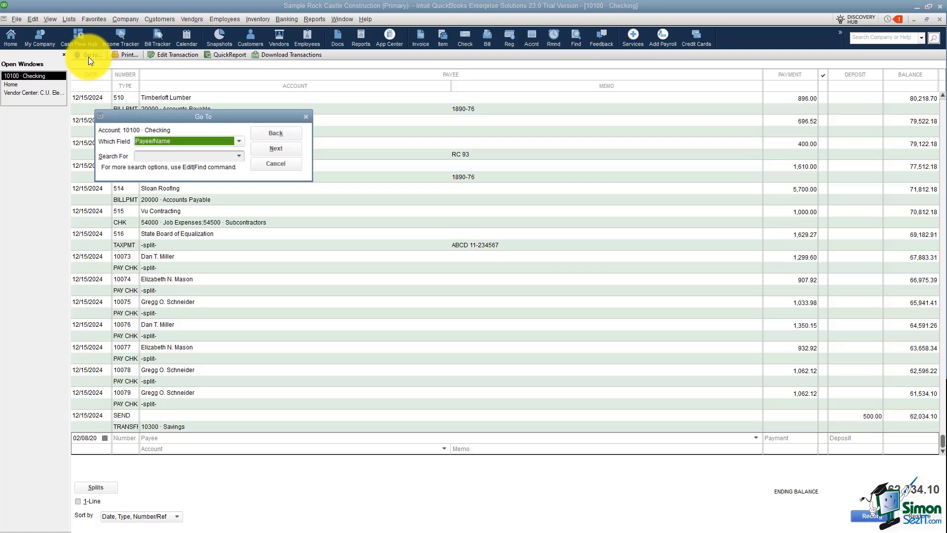
click(239, 141)
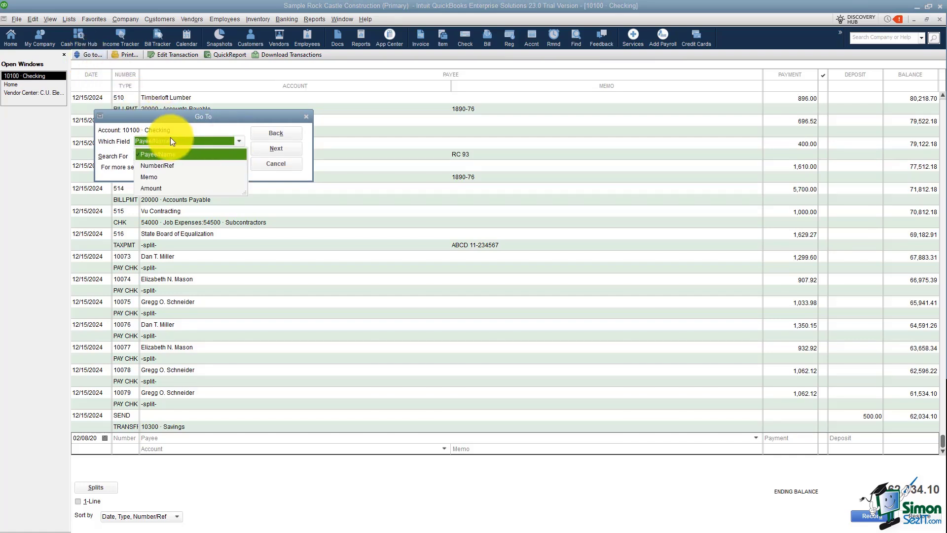
click(156, 188)
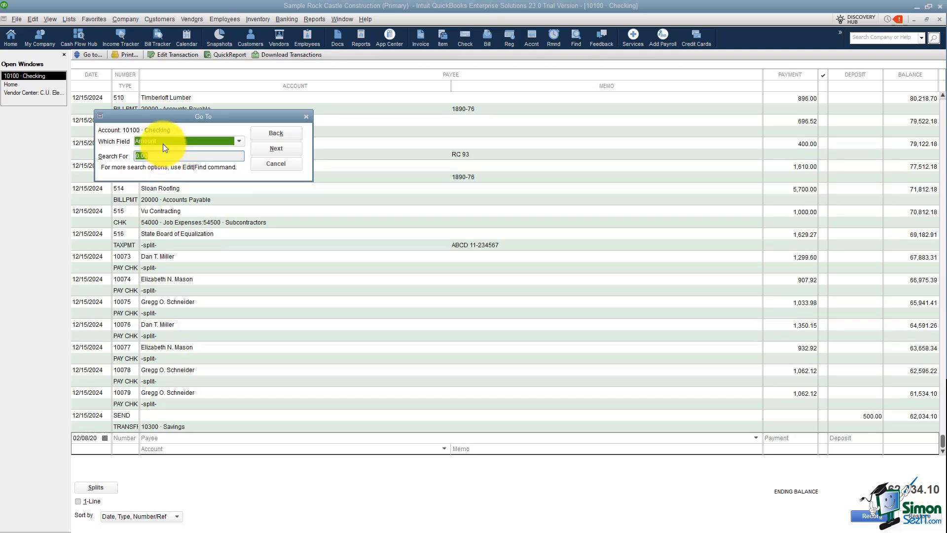
text(705.00)
click(267, 134)
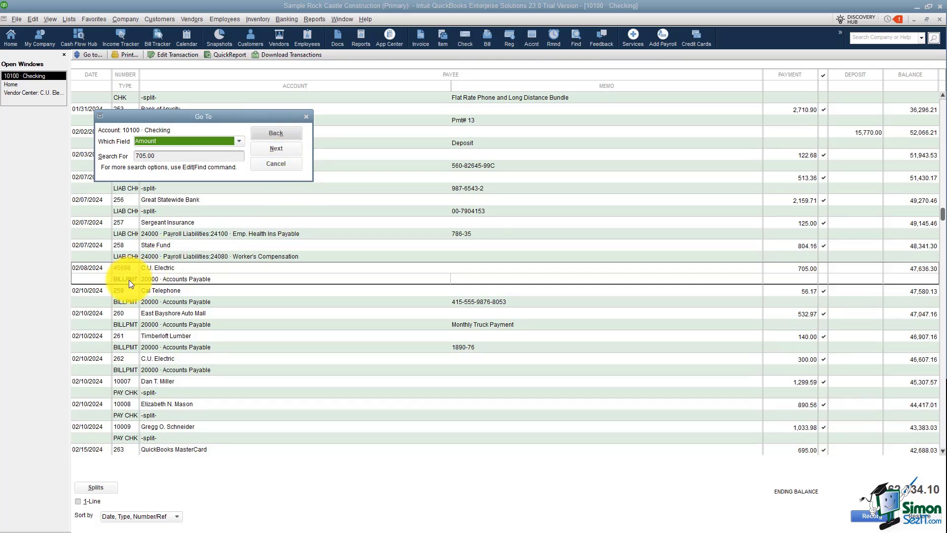
- Close the register search, review the C.U. Electric bill payment check and the bills it paid, and return to the home page
click(268, 164)
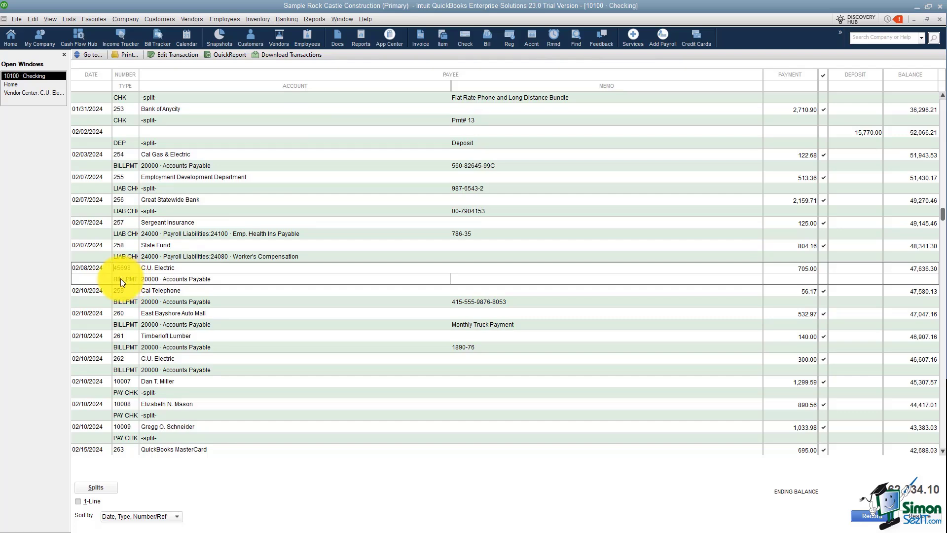
double_click(127, 279)
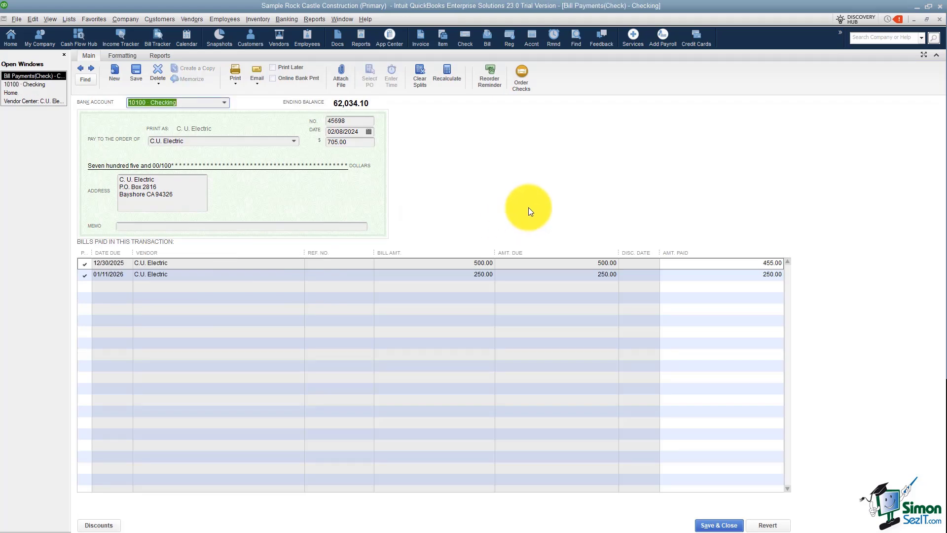
click(939, 22)
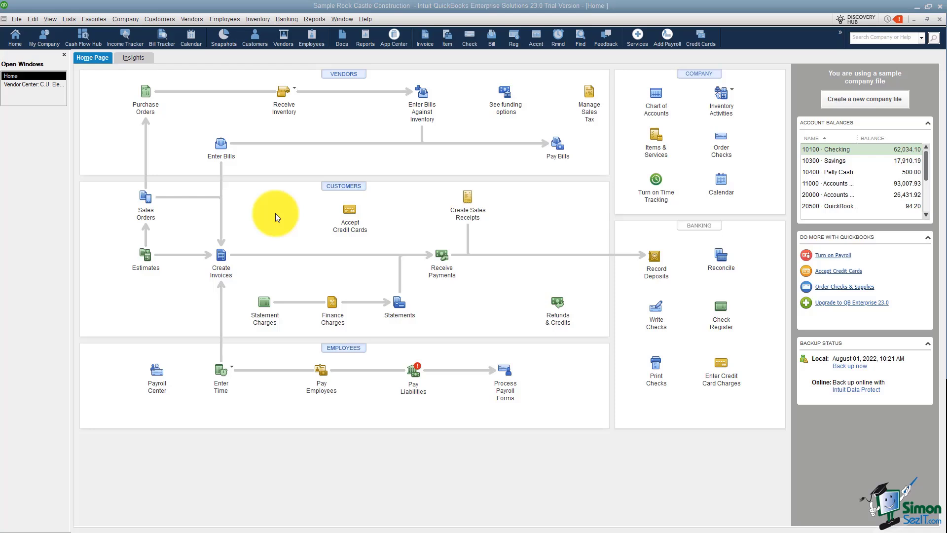
- Check C.U. Electric's transactions in the Vendor Center and select its 12/30/2025 bill in Pay Bills with all bills shown
click(44, 86)
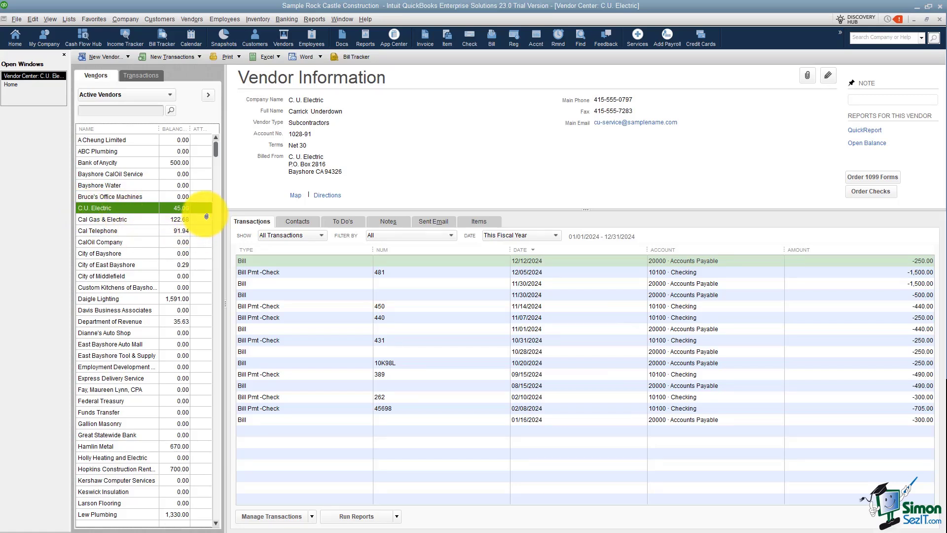
click(11, 86)
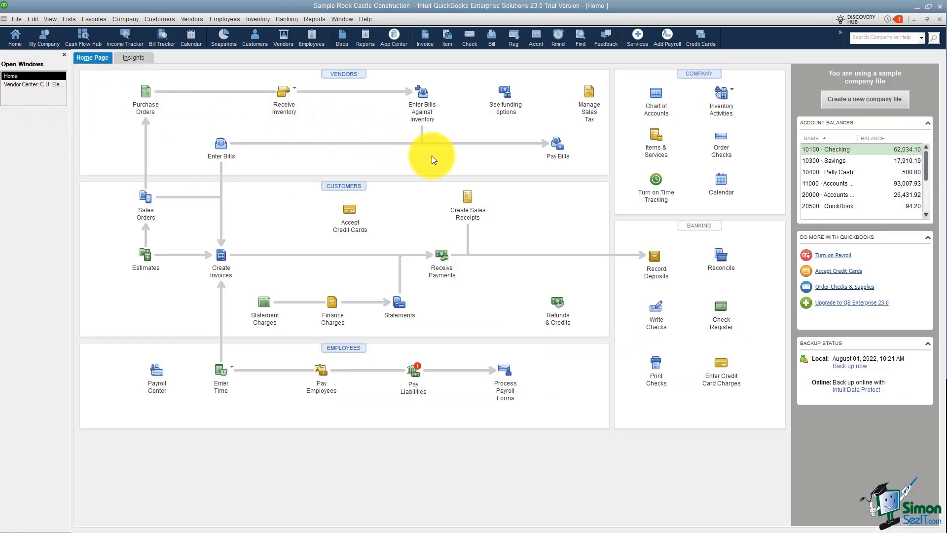
click(559, 155)
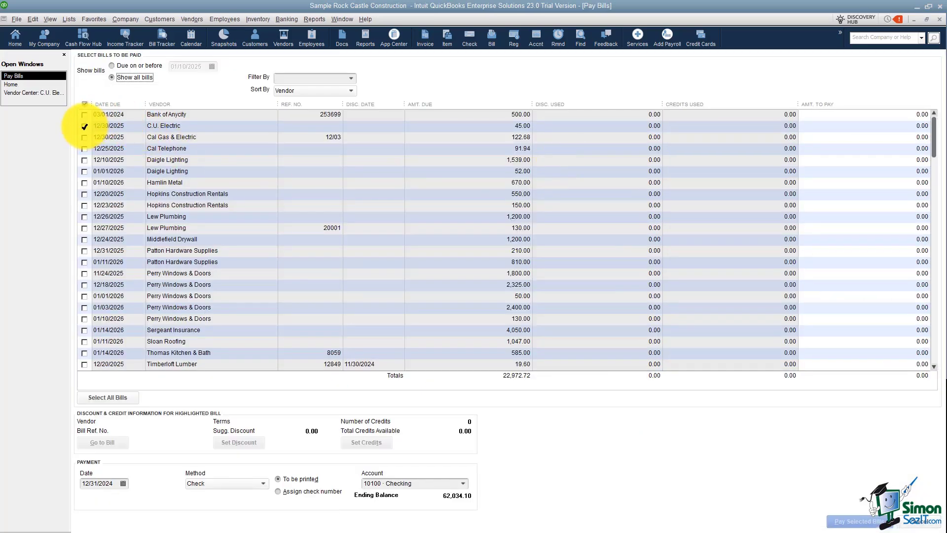
click(84, 126)
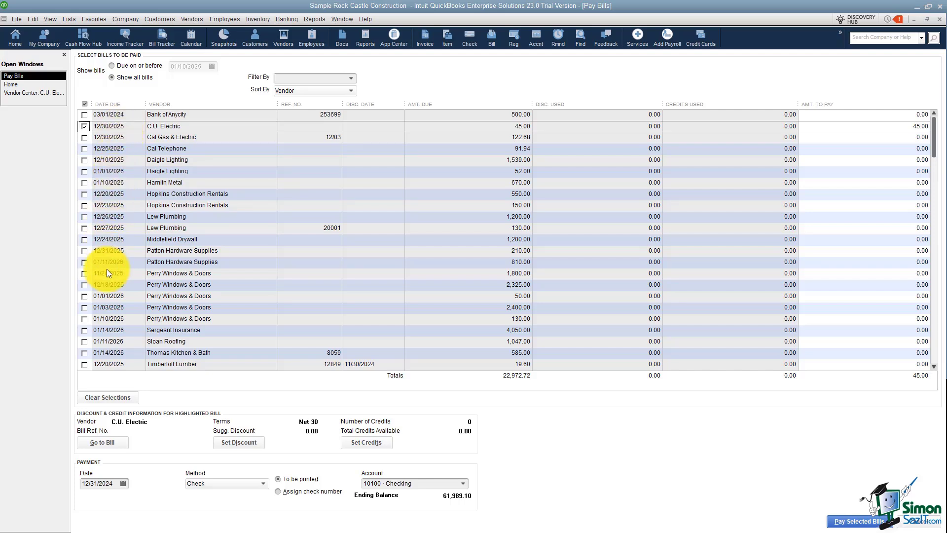
- Review the expenses and items on the selected C.U. Electric bill, including the available items, and close the bill
click(115, 447)
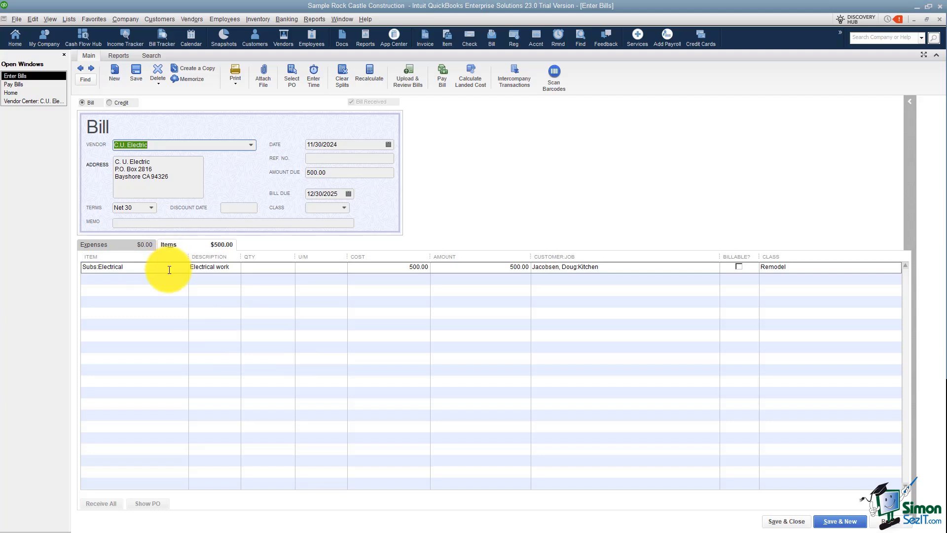
click(125, 244)
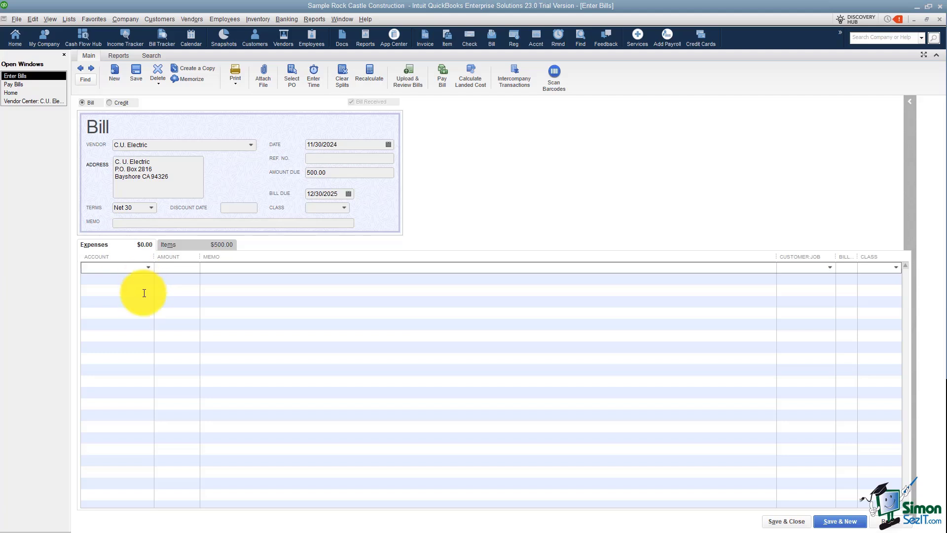
click(173, 244)
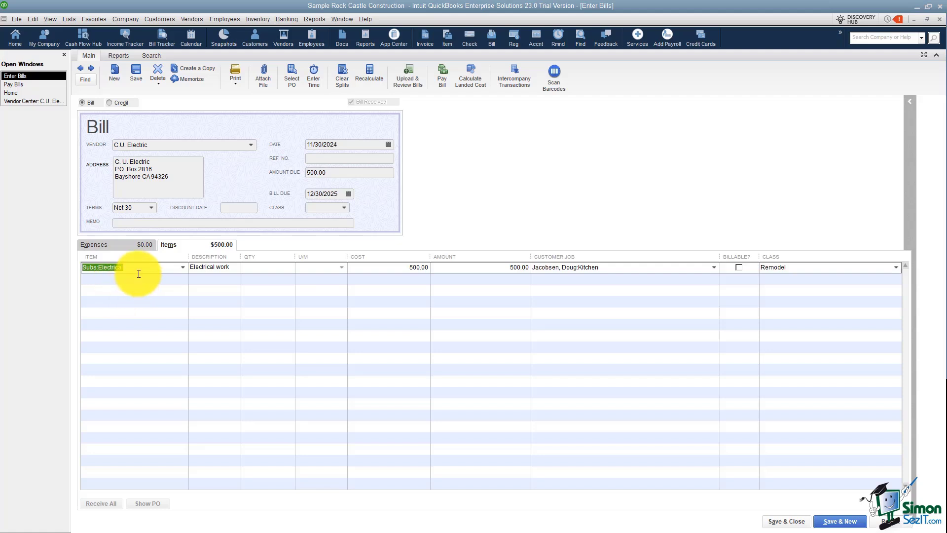
click(182, 267)
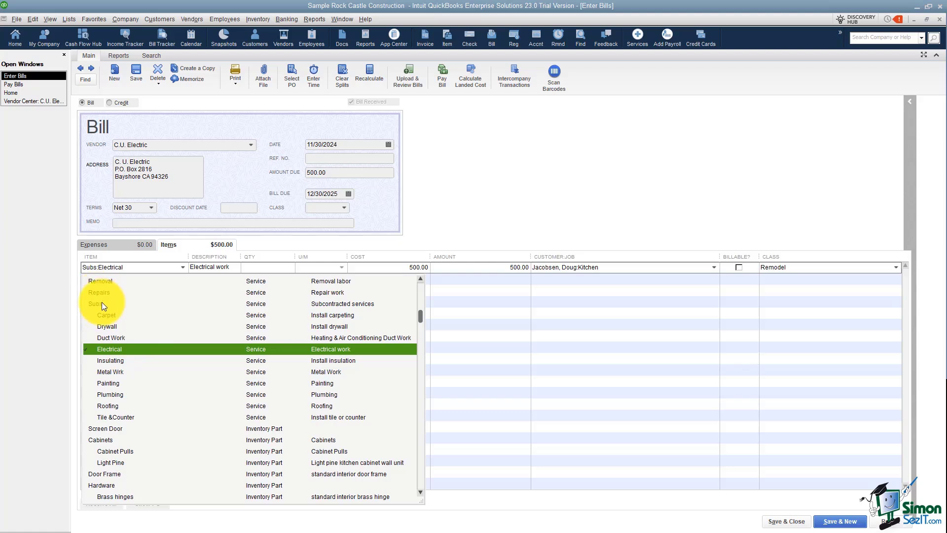
click(253, 245)
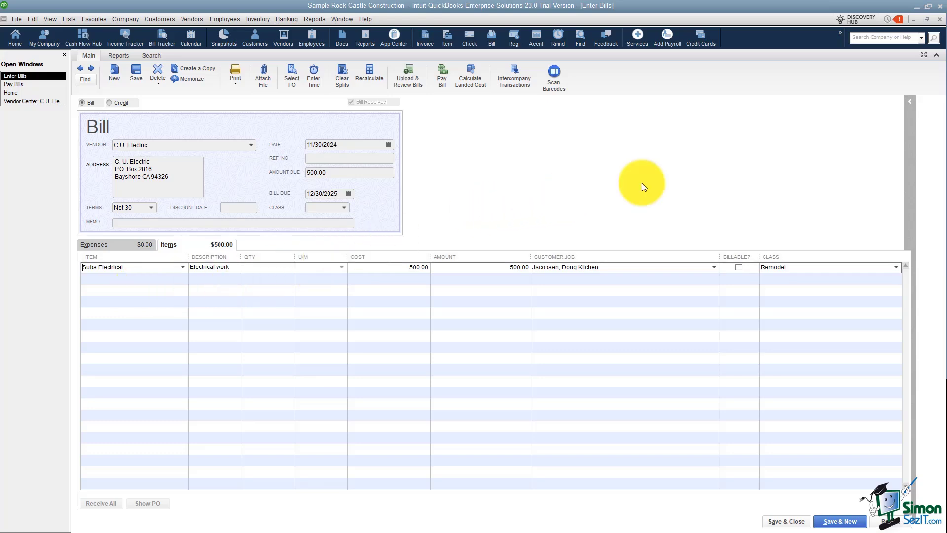
click(939, 19)
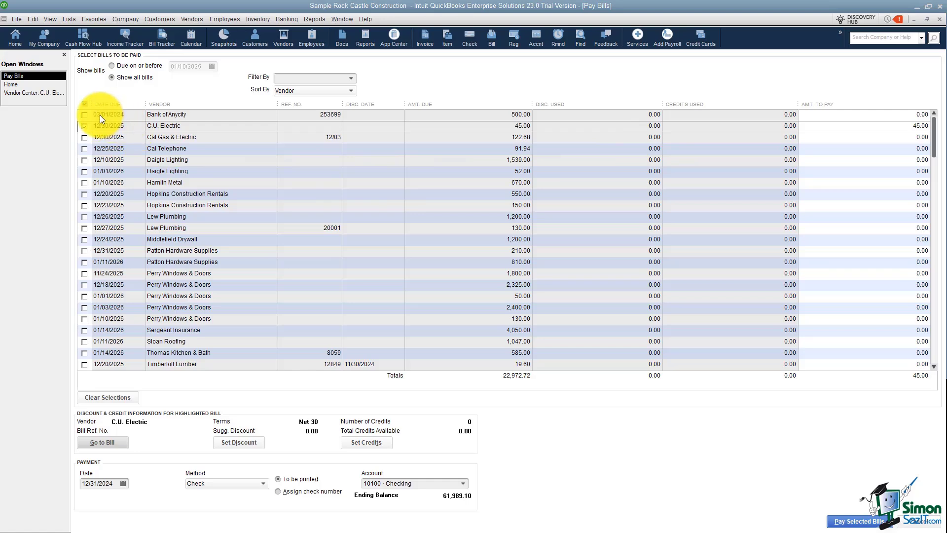
- Start a vendor credit from Enter Bills for C.U. Electric with the class Remodel
click(14, 86)
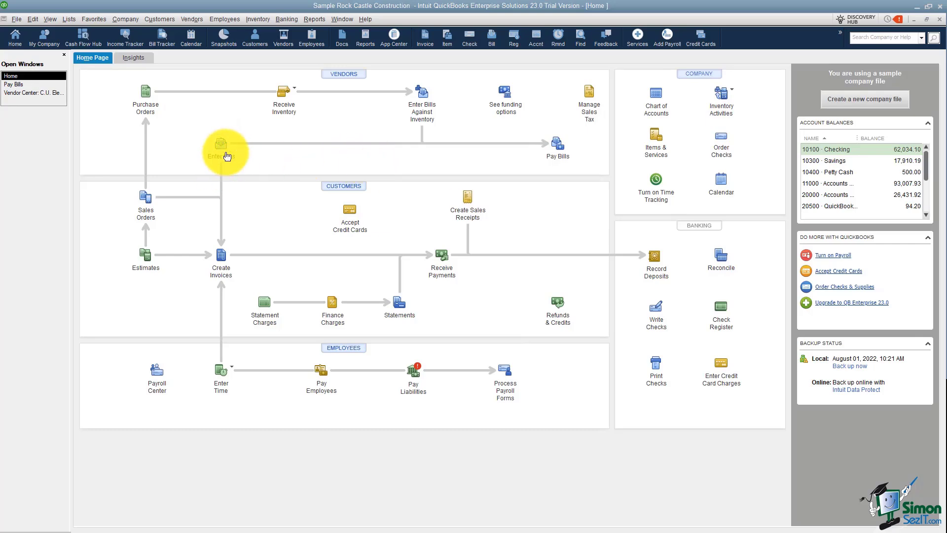
click(224, 150)
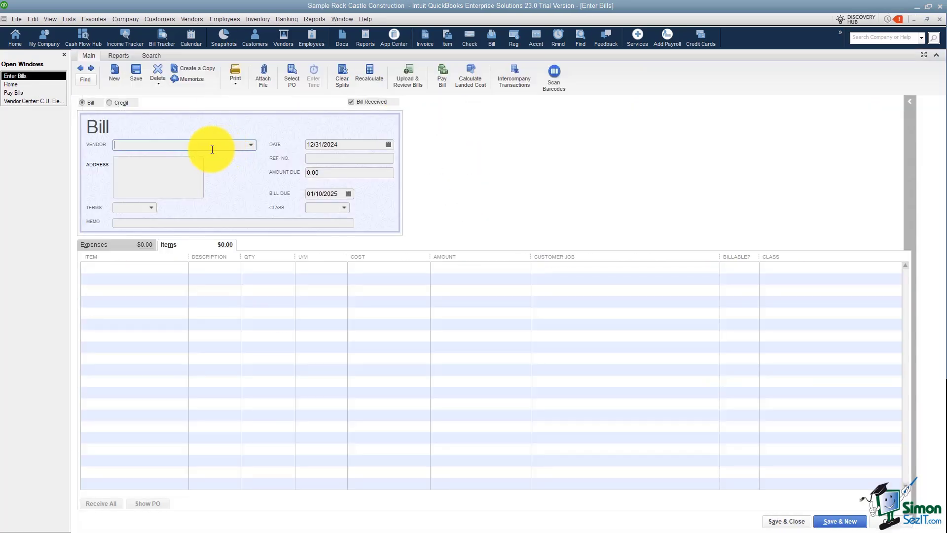
click(110, 104)
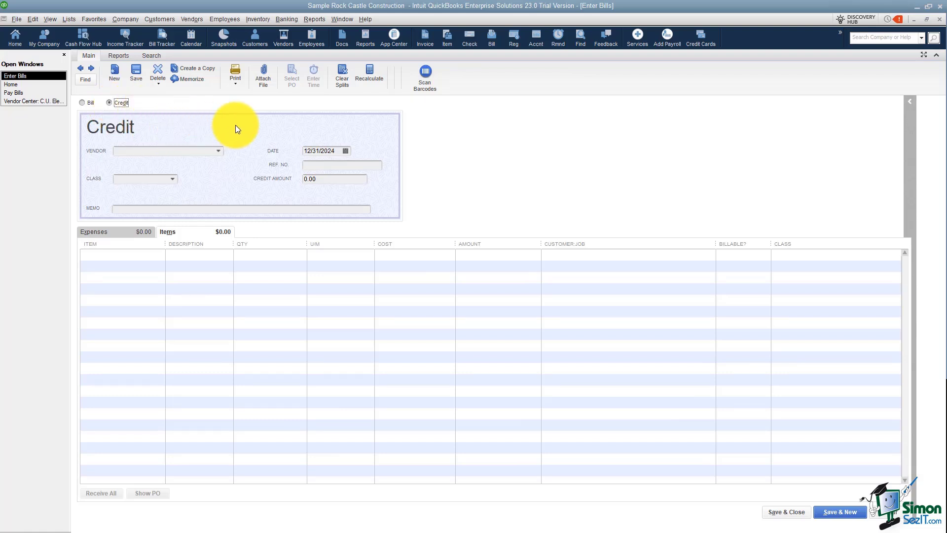
click(220, 151)
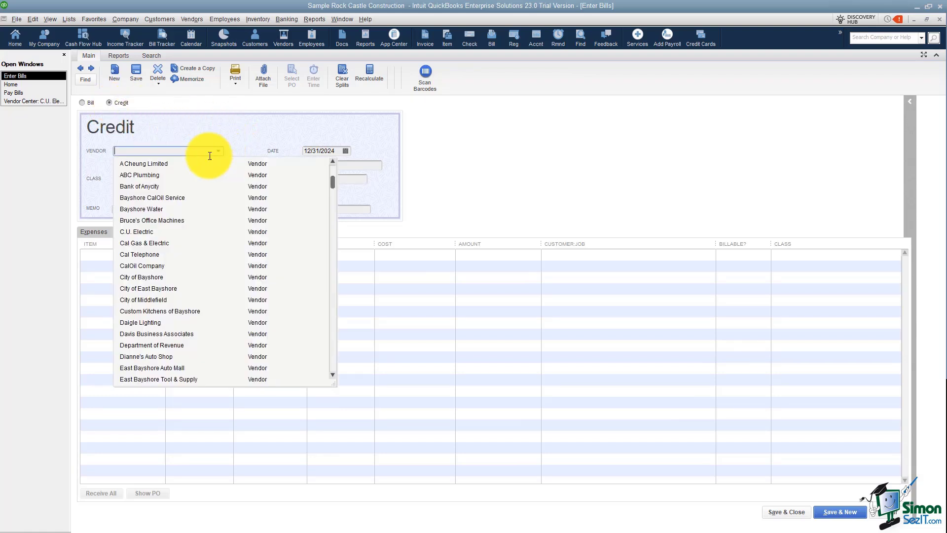
click(144, 232)
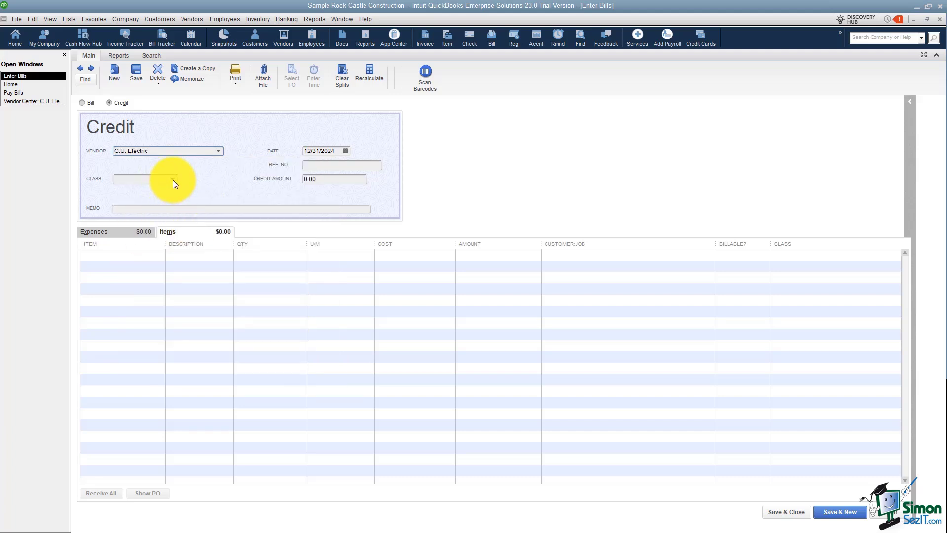
click(172, 179)
click(145, 226)
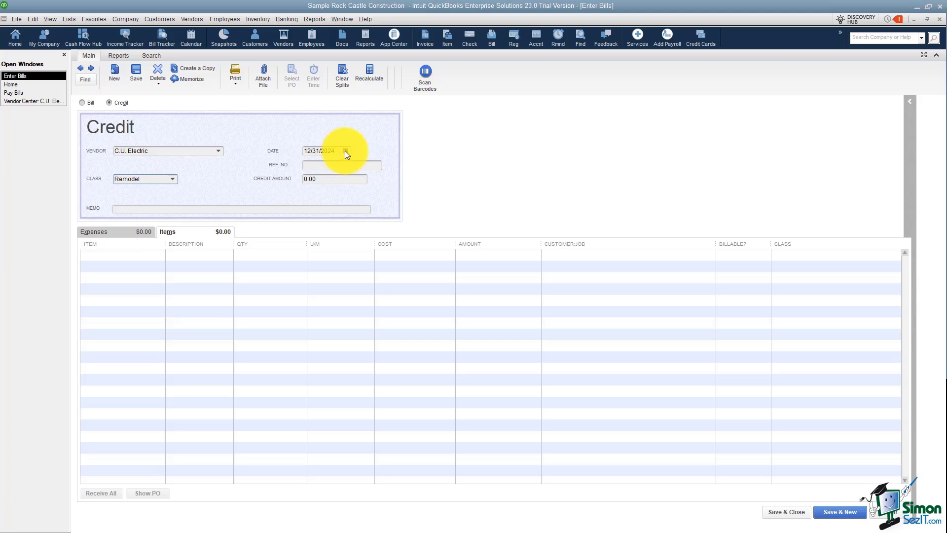
- Keep the credit's date at 12/31/2024, enter reference number 45689, and set the credit amount to 45.00
click(345, 150)
click(339, 242)
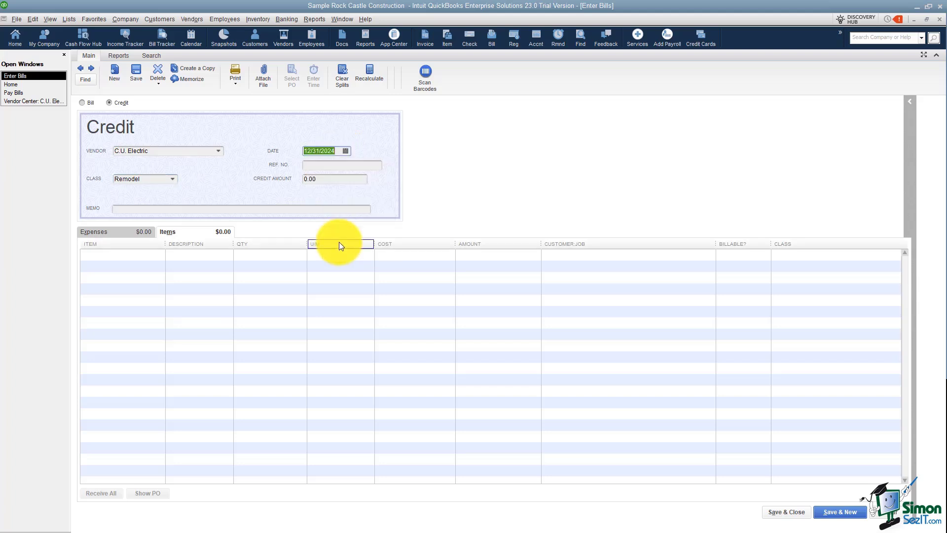
click(343, 165)
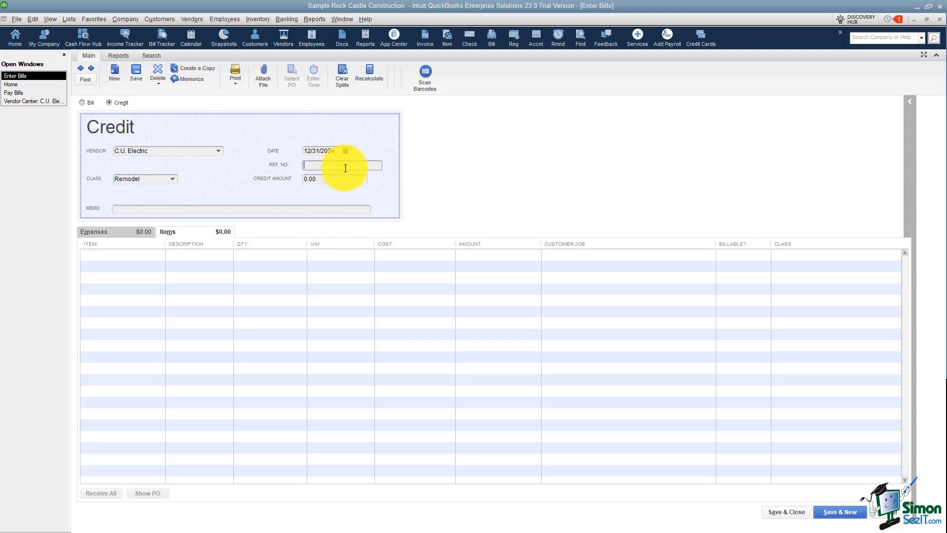
text(456)
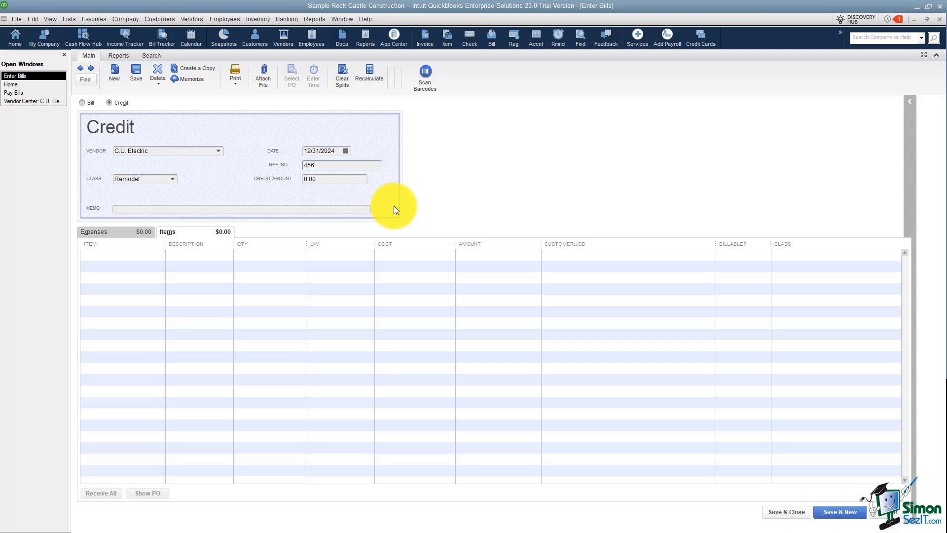
text(89)
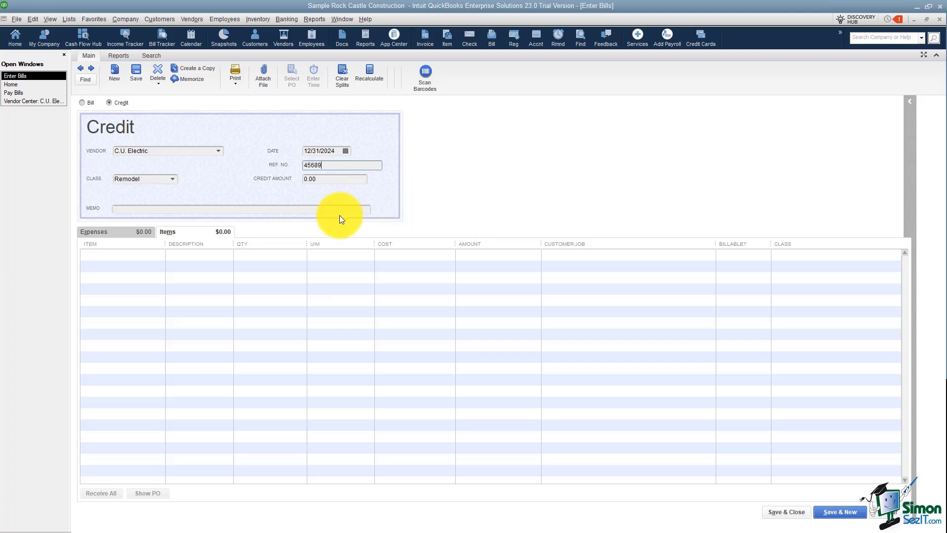
click(317, 179)
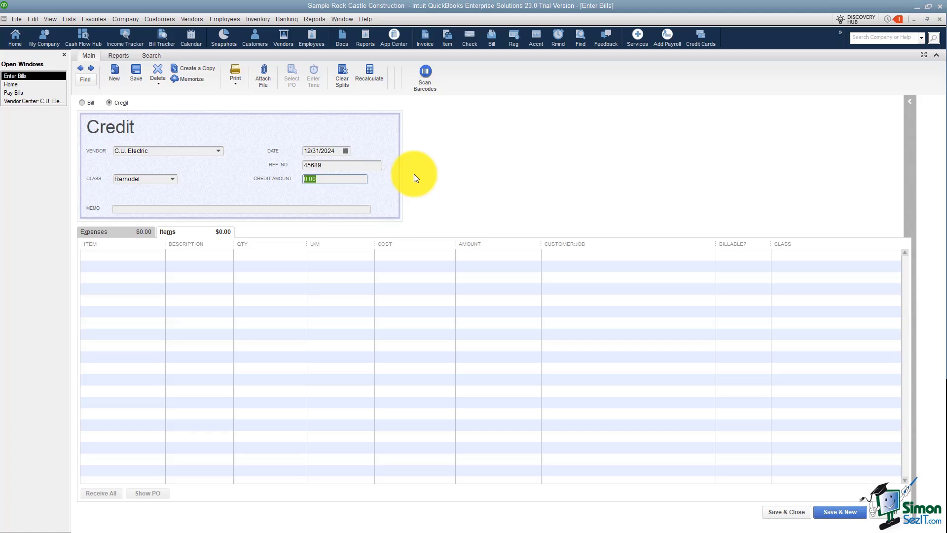
text(45.00)
- Add the item Subs:Electrical to the credit's items with a quantity of 1
click(193, 234)
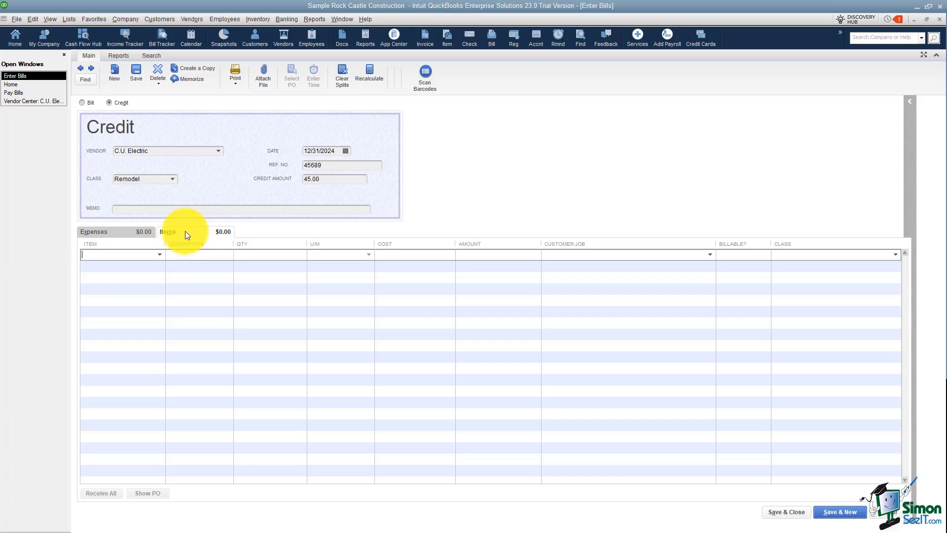
text(Subs)
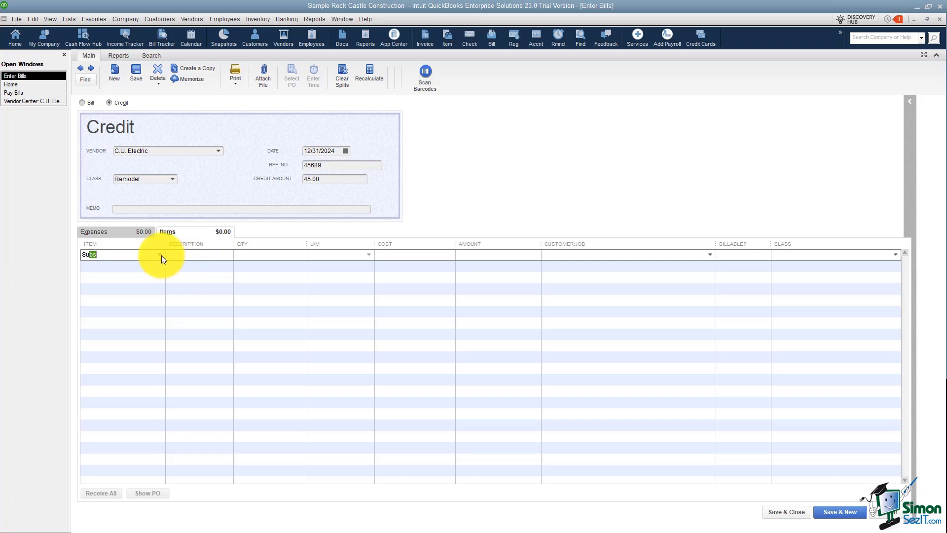
click(159, 255)
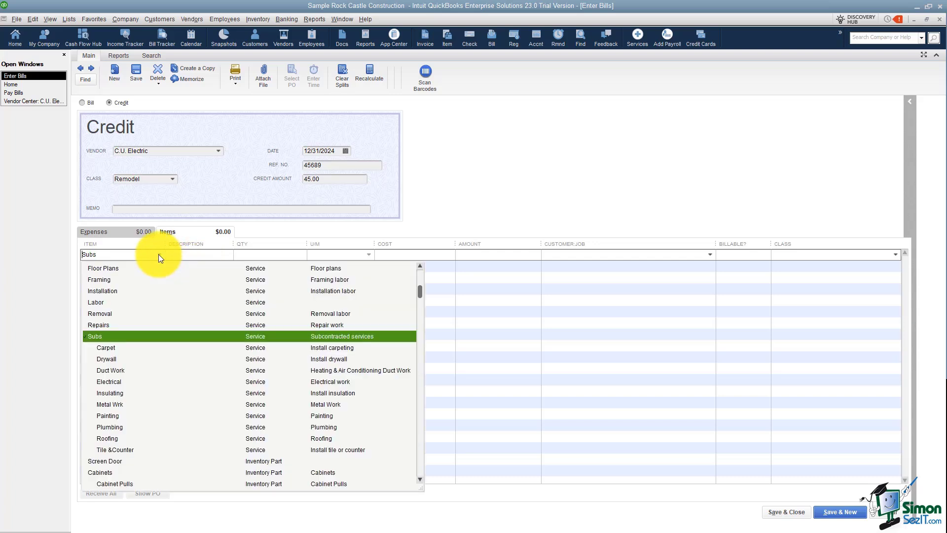
click(111, 382)
click(258, 255)
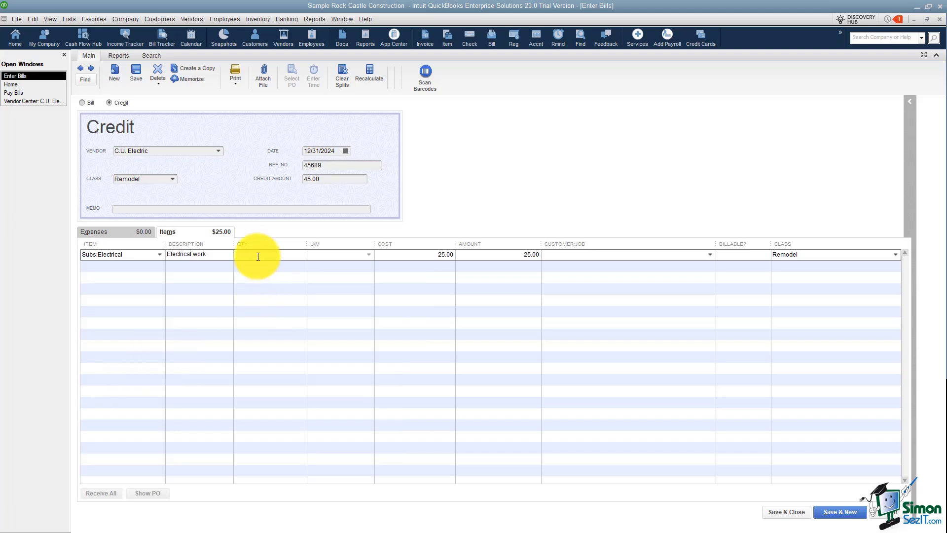
key(Tab)
key(Tab)
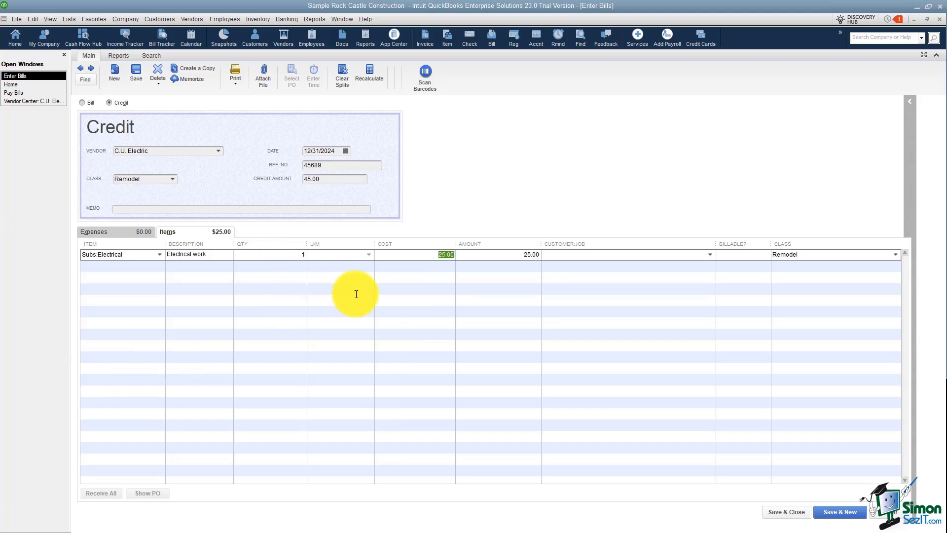
- Set the electrical item's cost to 45.00 and dismiss the cost change dialog without updating the item record
text(45.00)
key(Tab)
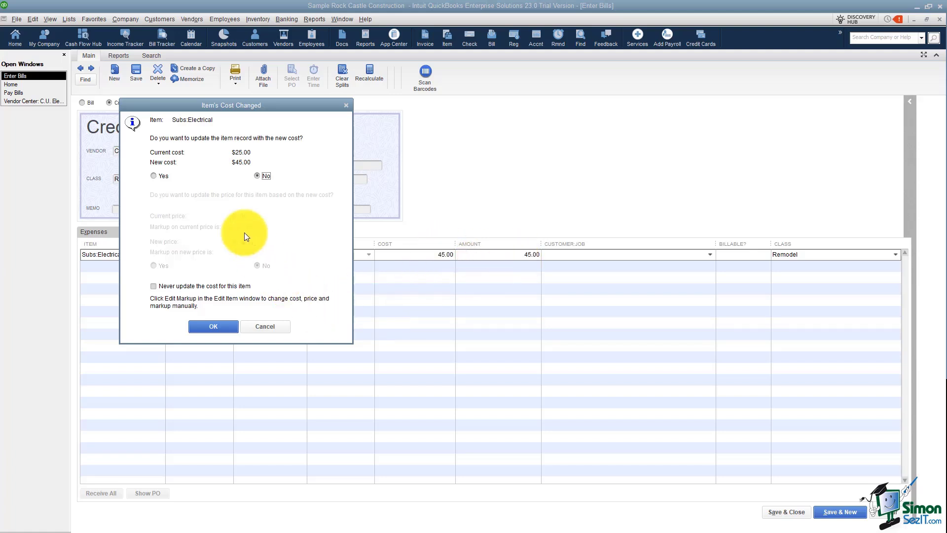
click(263, 325)
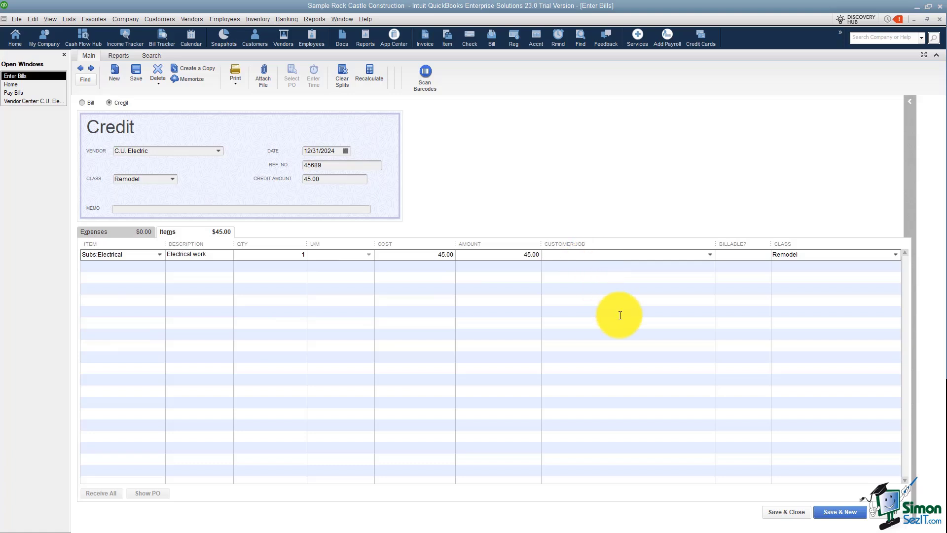
- Assign the electrical line to the customer's name, leave it non-billable, and save and close the credit
text(Jacobsen, Doug)
key(Tab)
click(743, 255)
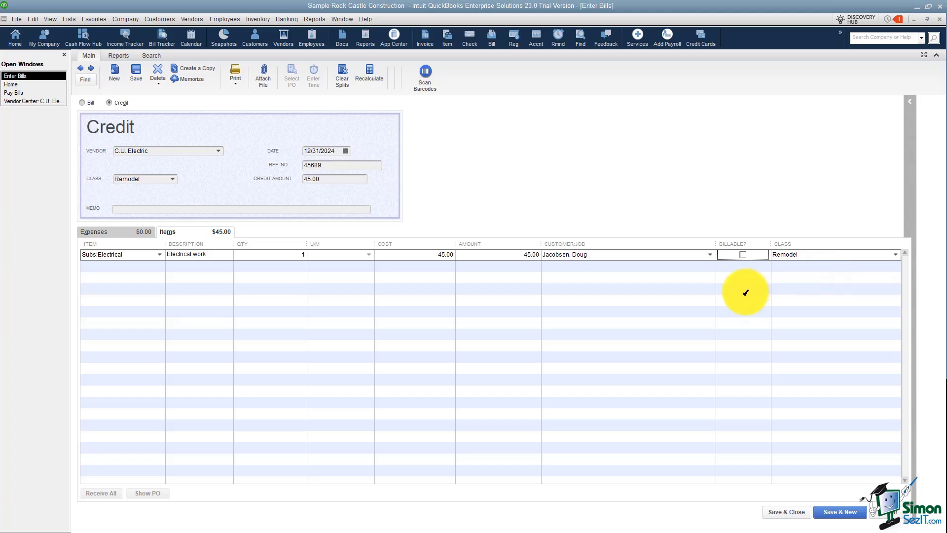
click(789, 513)
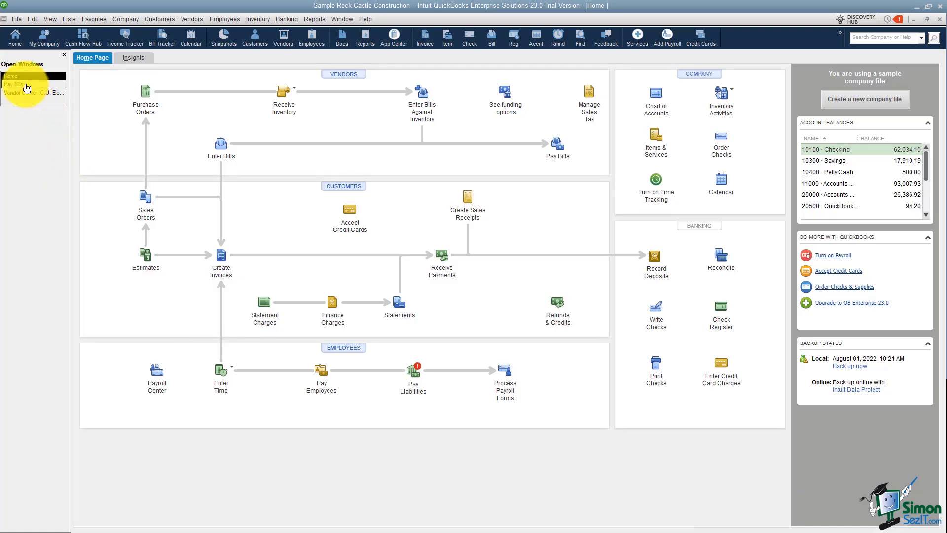
- Apply credit 45689 for 45.00 to the selected C.U. Electric bill in Pay Bills, pay the bill, and close the payment summary
click(558, 153)
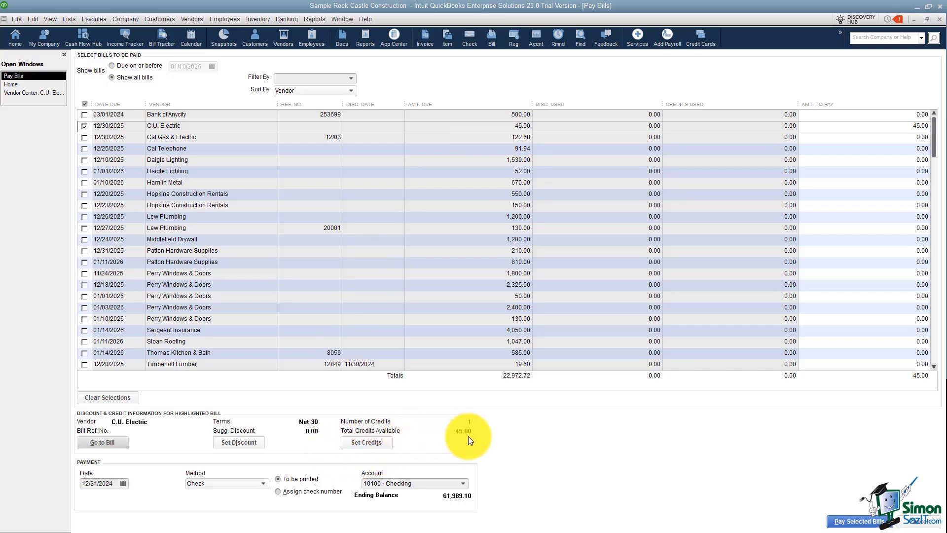
click(384, 446)
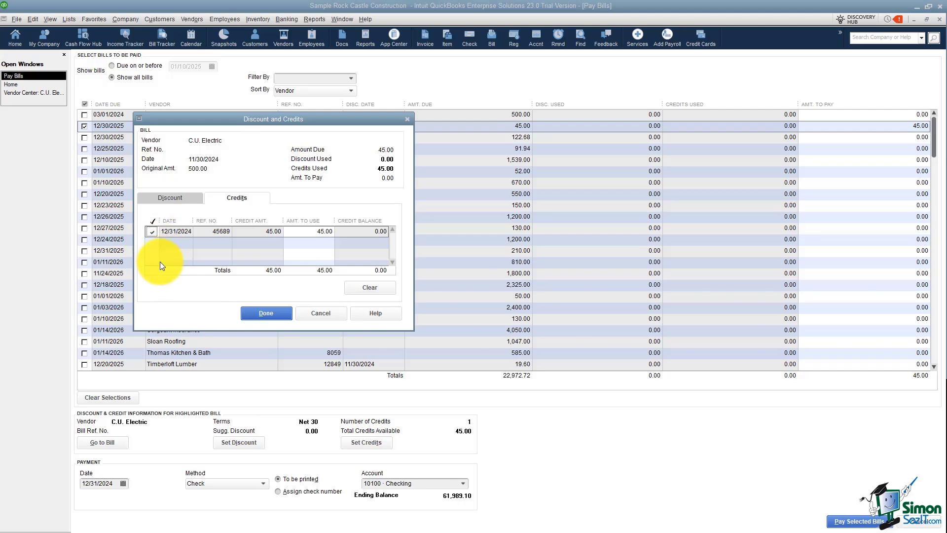
click(268, 315)
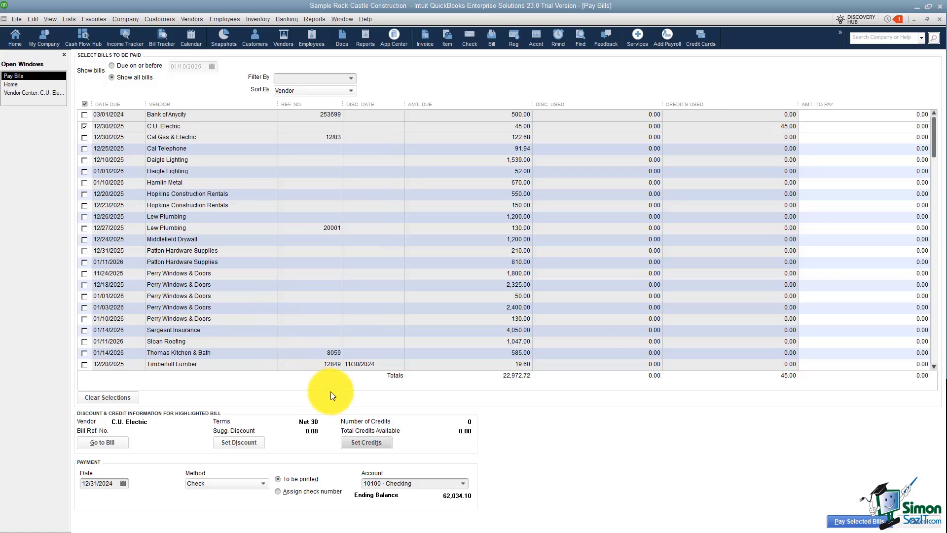
click(841, 523)
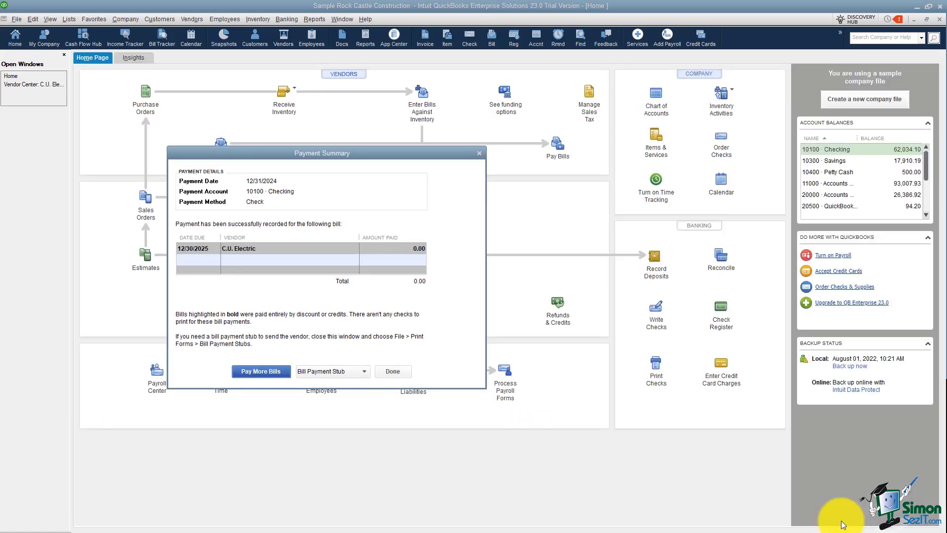
click(394, 373)
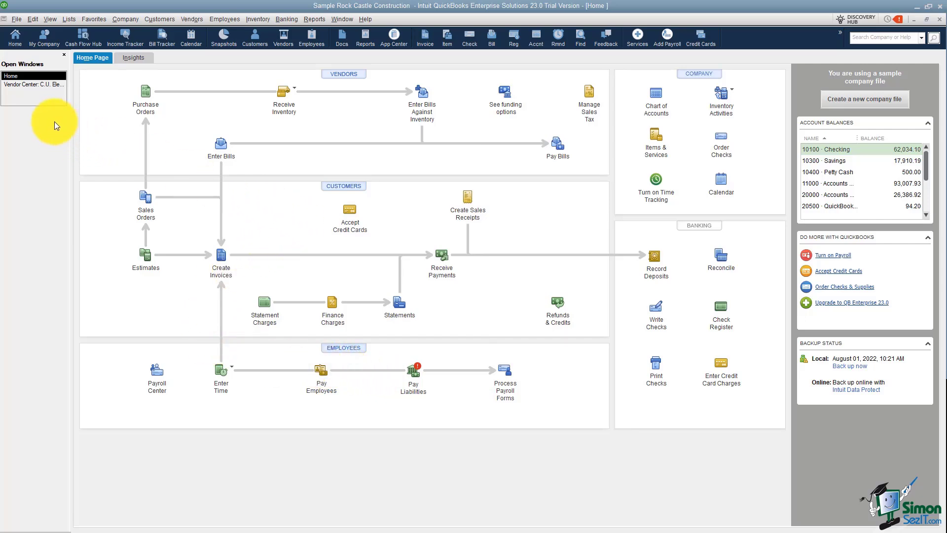
- Check C.U. Electric's credit in the Vendor Center and review all unpaid bills in Pay Bills, then close Pay Bills
click(43, 85)
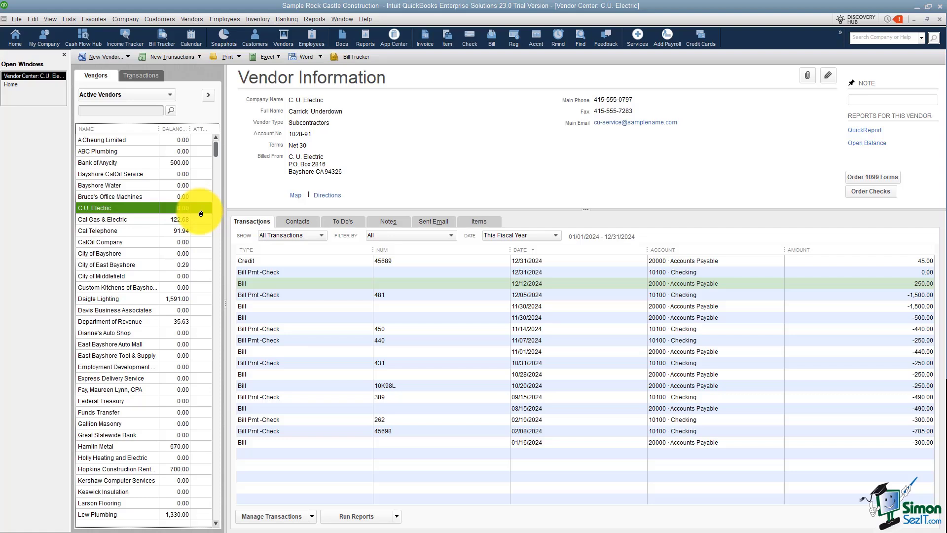
click(261, 261)
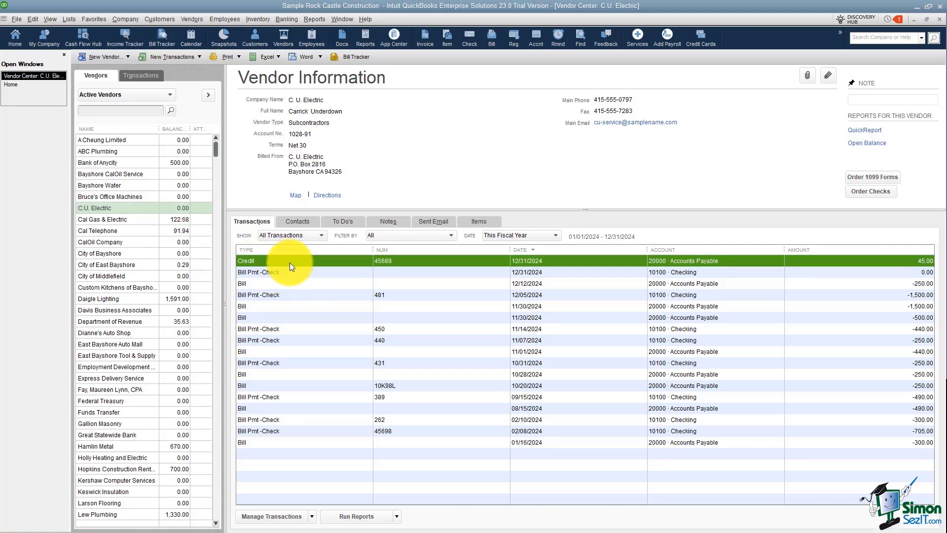
click(13, 87)
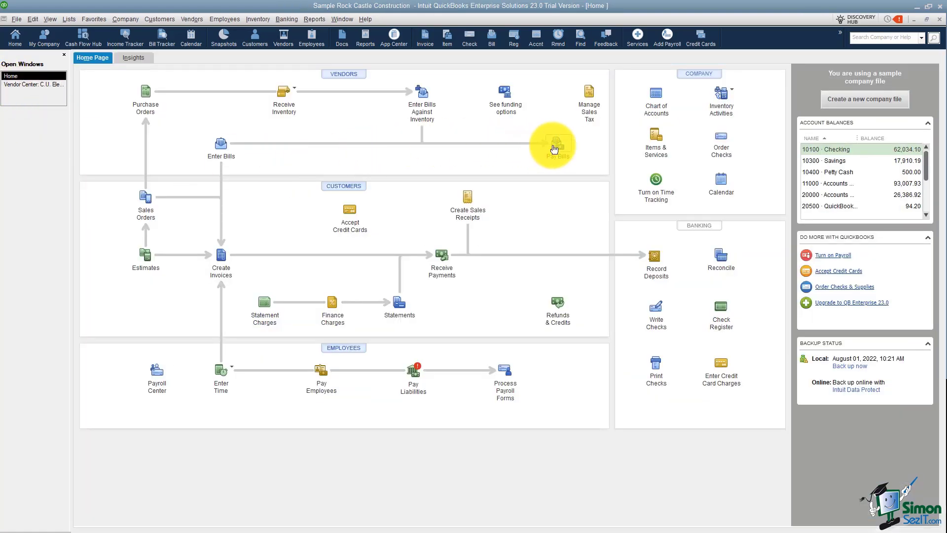
click(550, 144)
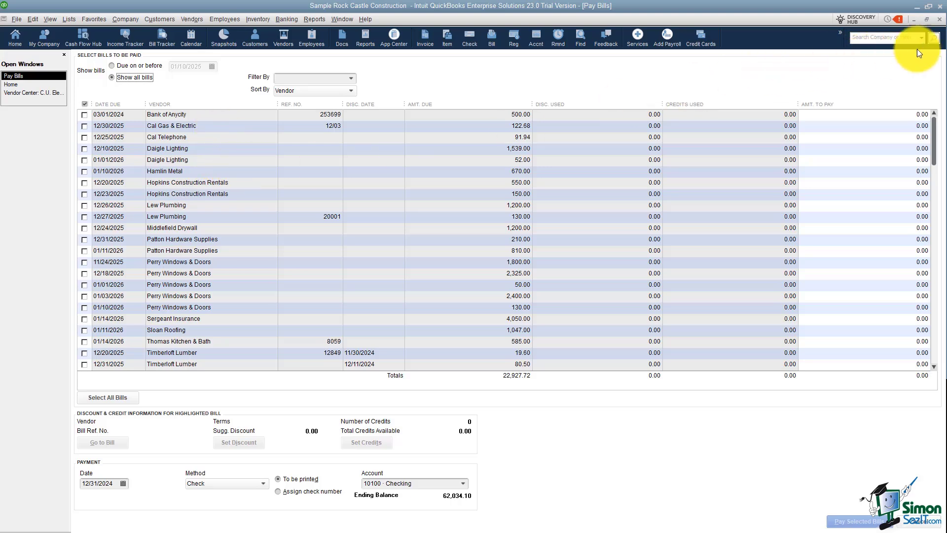
click(940, 19)
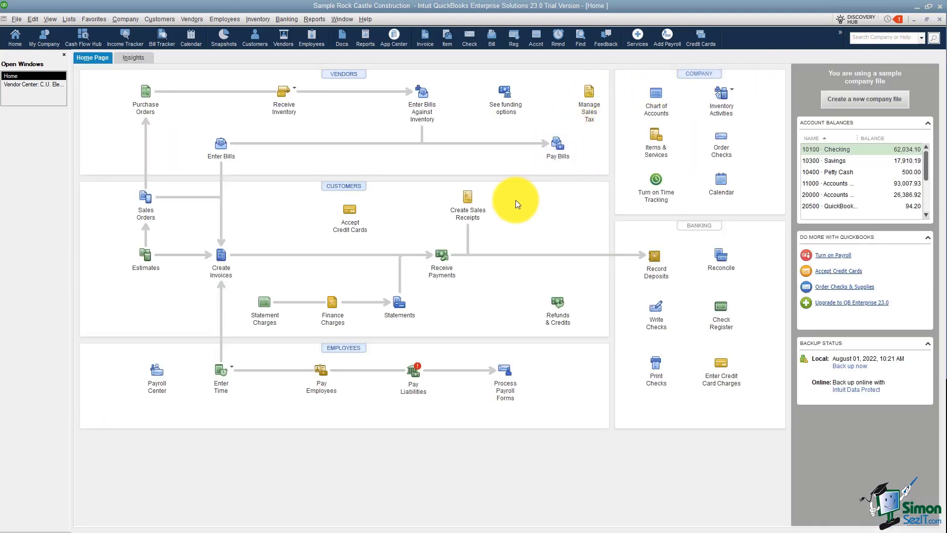